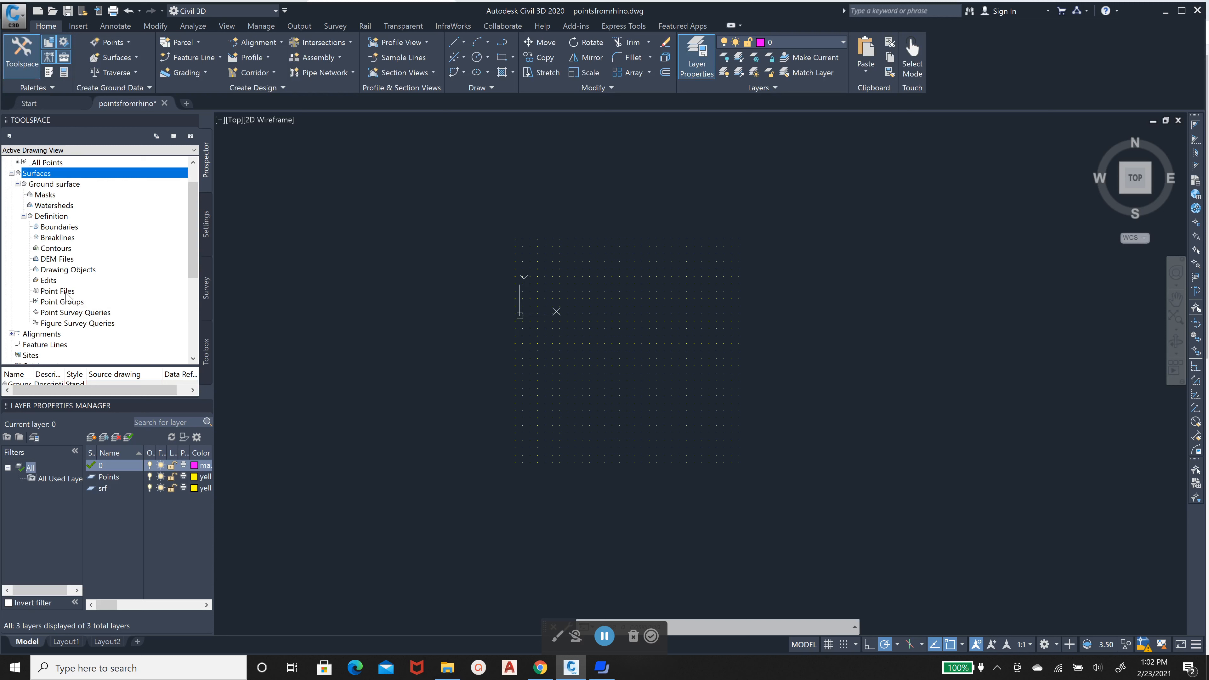
click(65, 303)
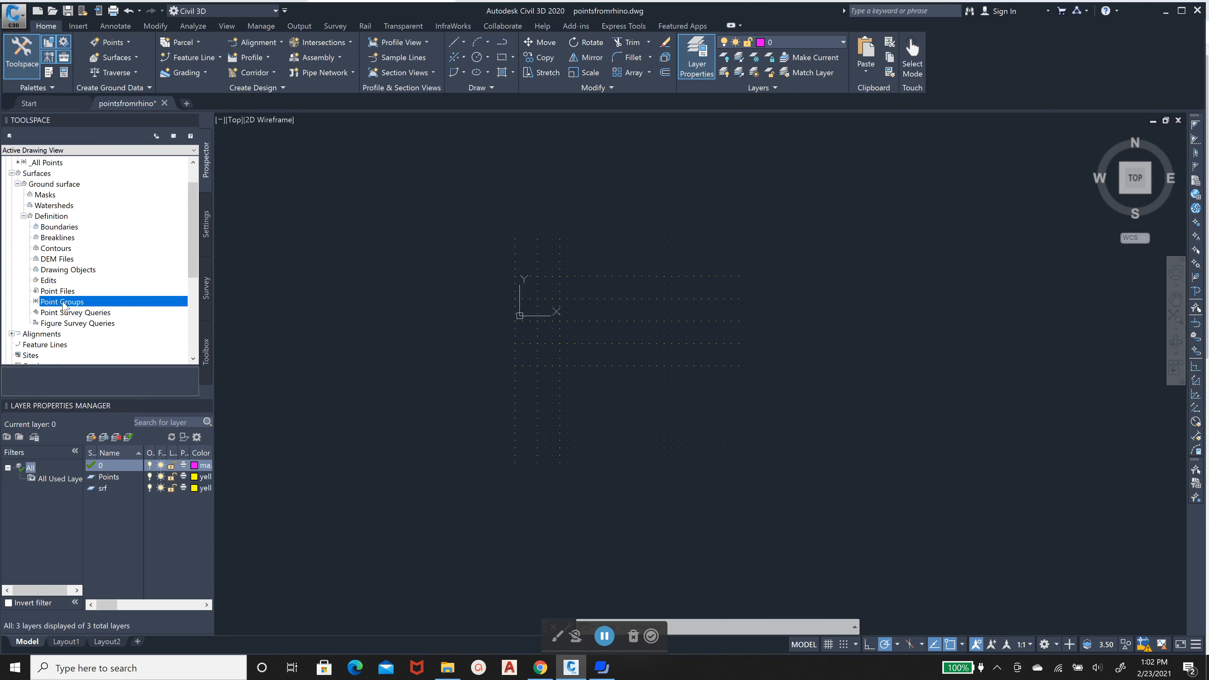
right_click(64, 303)
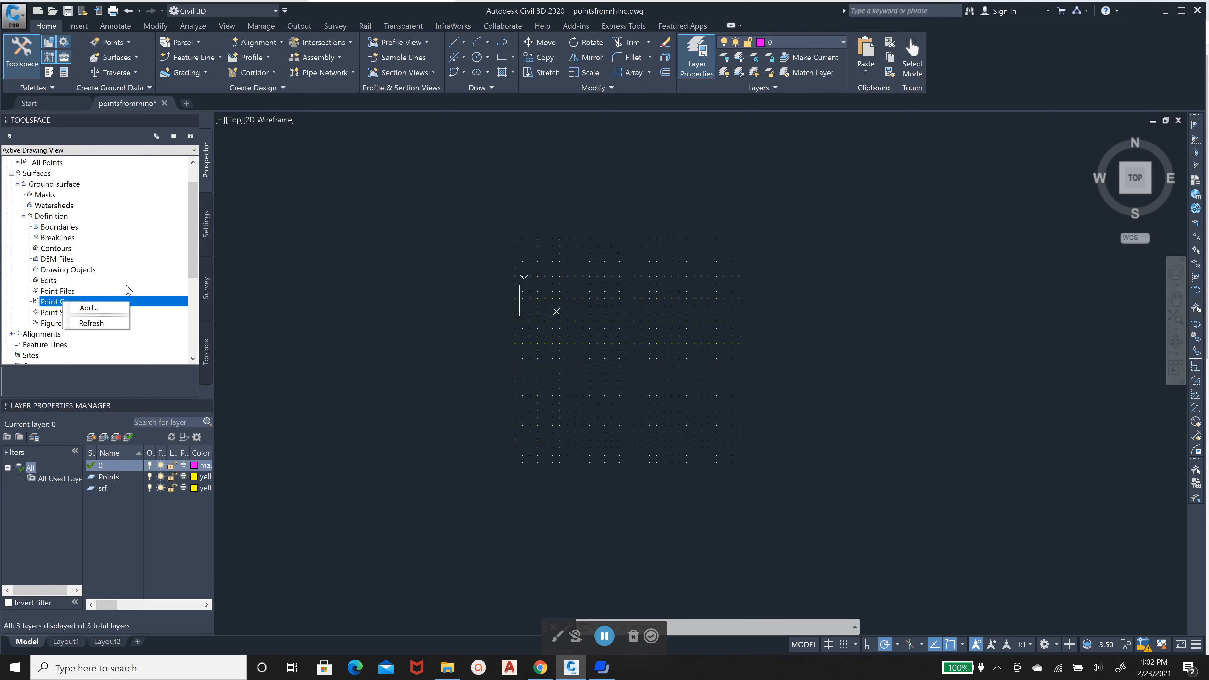
click(119, 270)
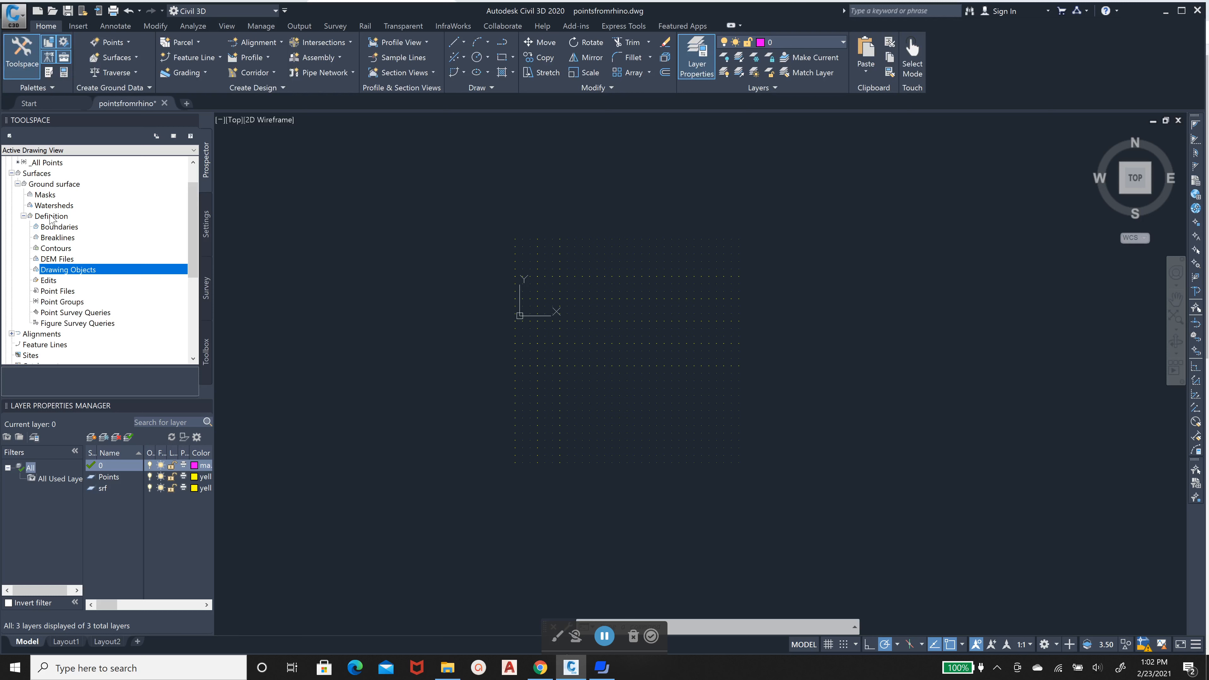
Add the _All Points point group to the Ground surface definition.
scroll(48, 217, up, 1)
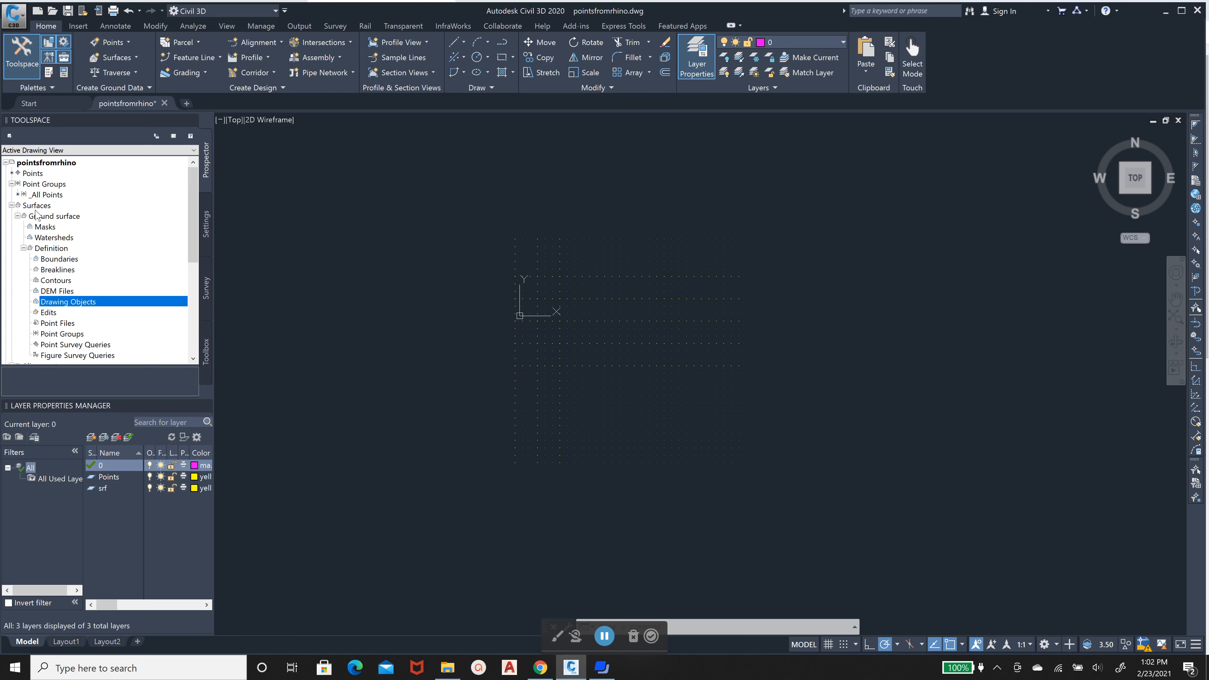
click(74, 334)
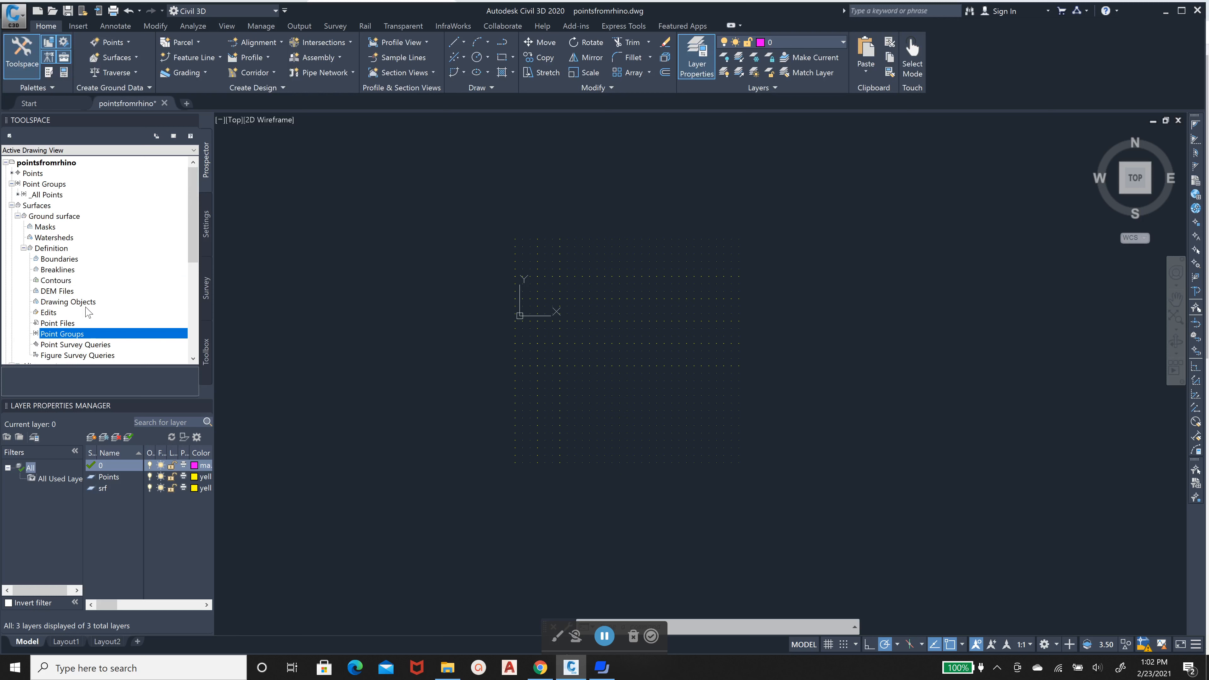
right_click(70, 338)
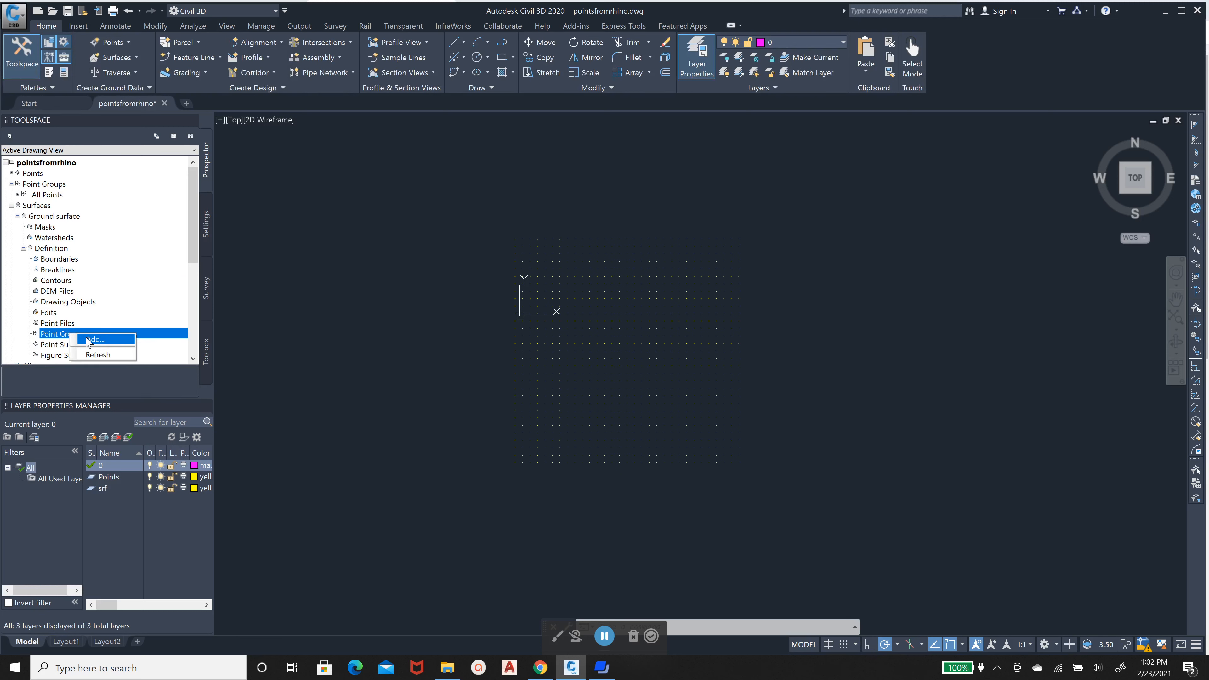
click(94, 339)
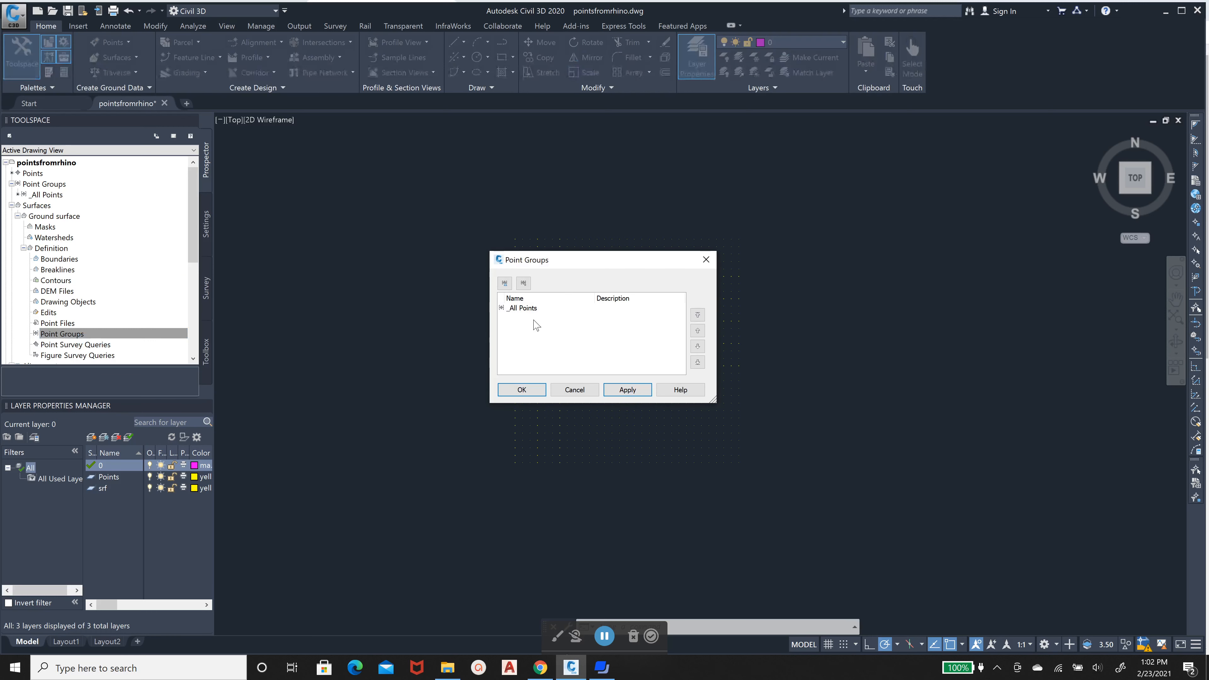
click(515, 309)
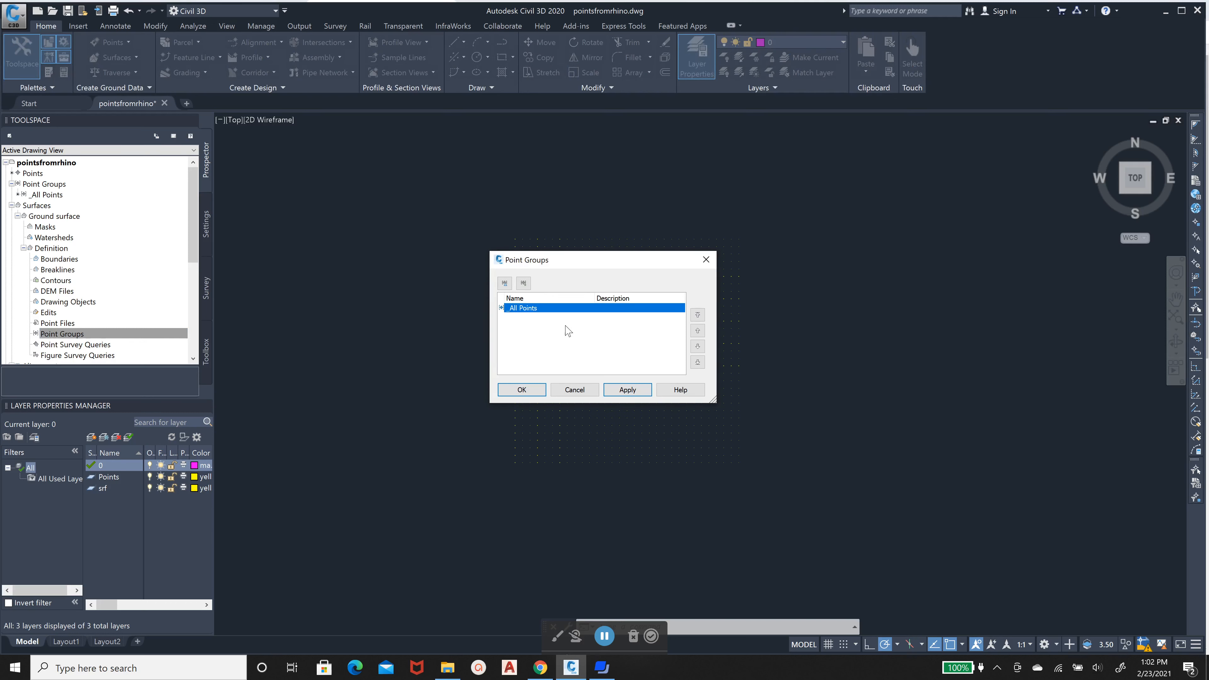
click(519, 393)
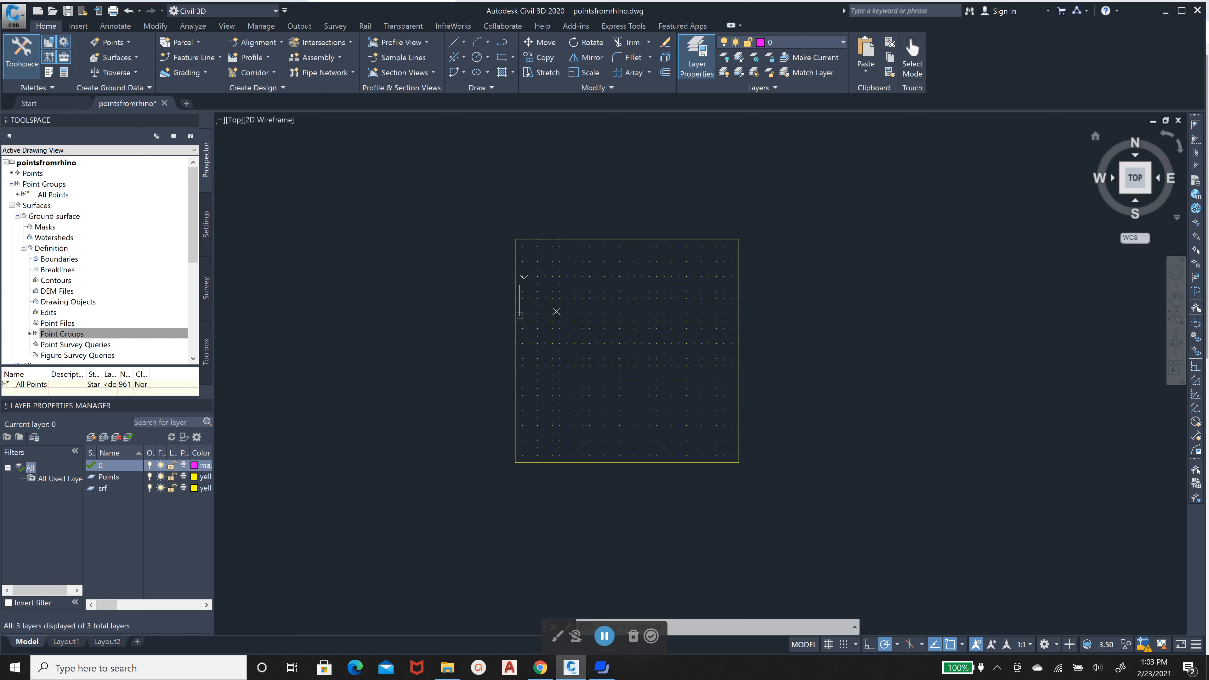
Inspect the ground surface's triangulation in a tilted 3D view and return to the top view.
drag(1140, 187, 1136, 177)
scroll(642, 300, up, 2)
scroll(642, 301, up, 2)
scroll(740, 235, down, 4)
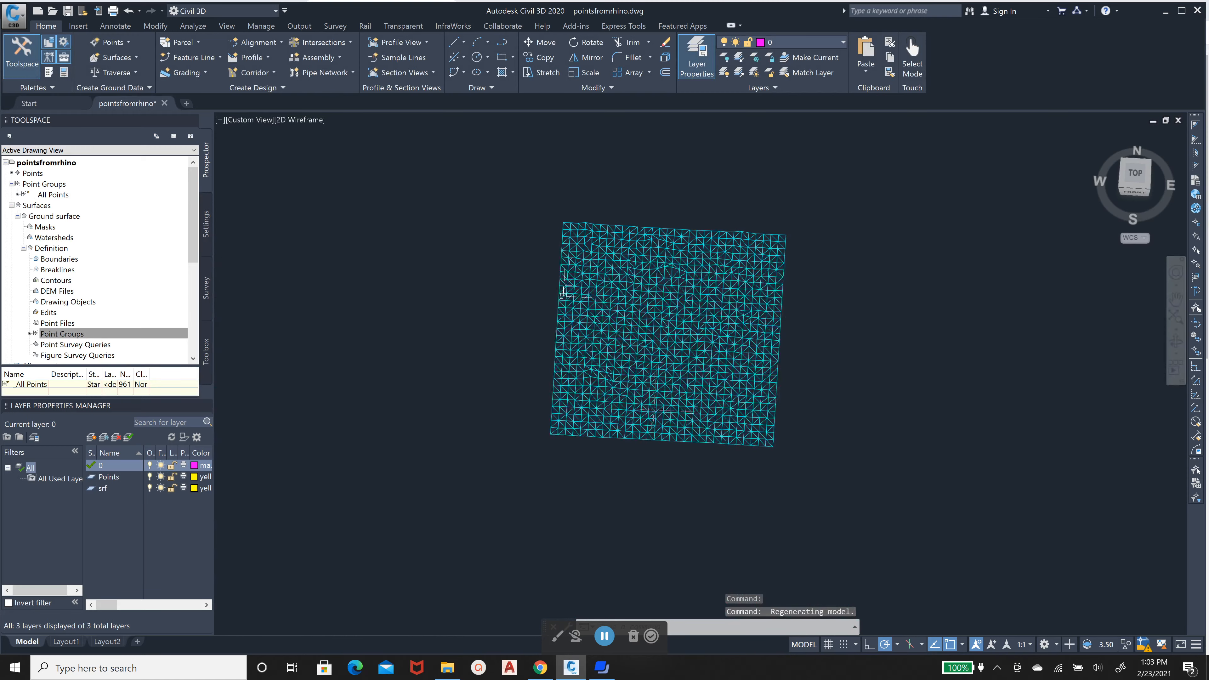
drag(1138, 176, 1138, 176)
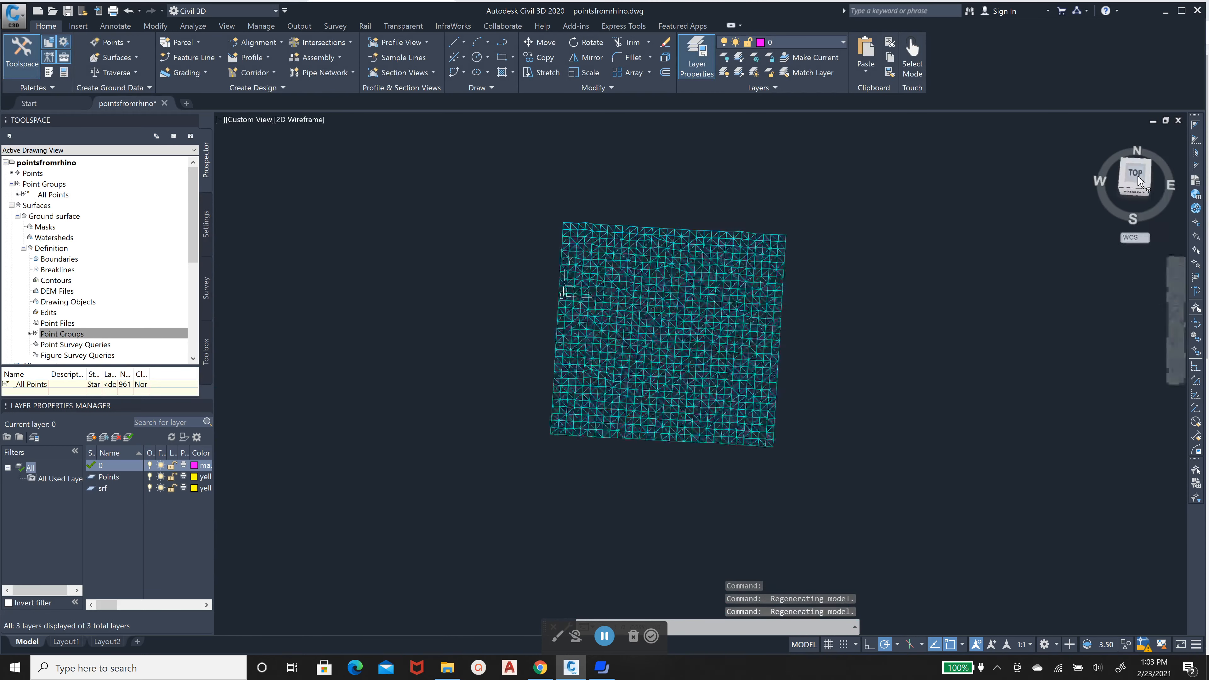
click(1137, 177)
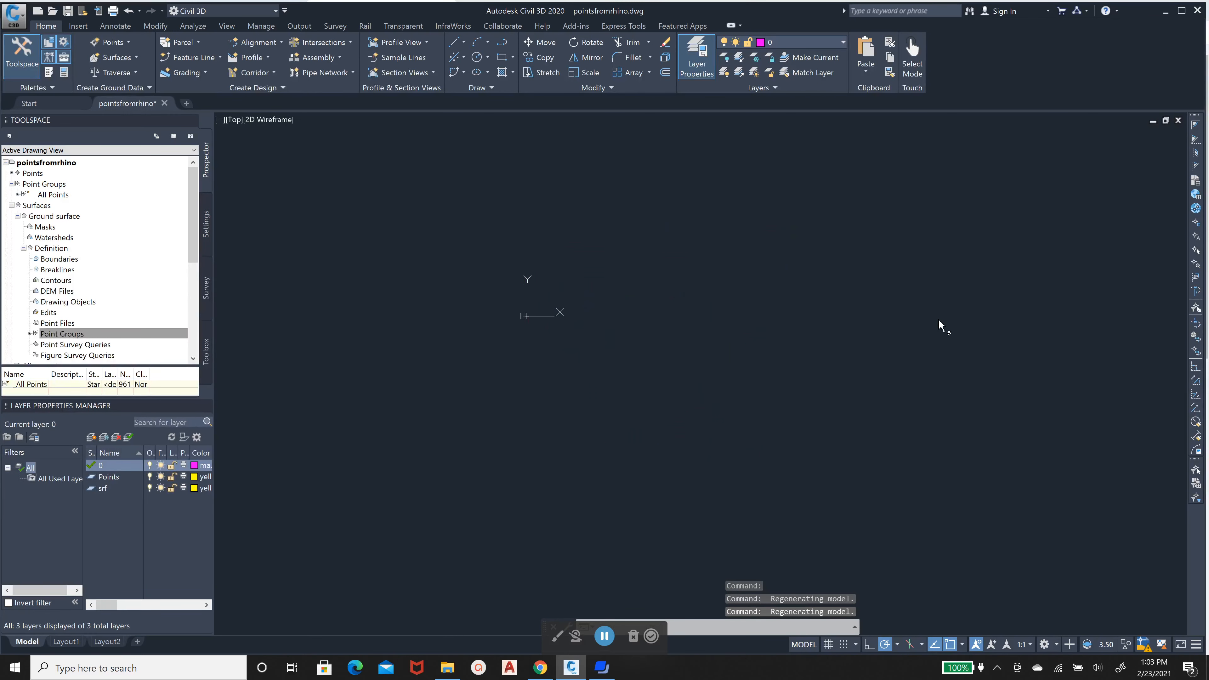
scroll(419, 214, down, 2)
scroll(587, 336, up, 2)
scroll(571, 420, down, 2)
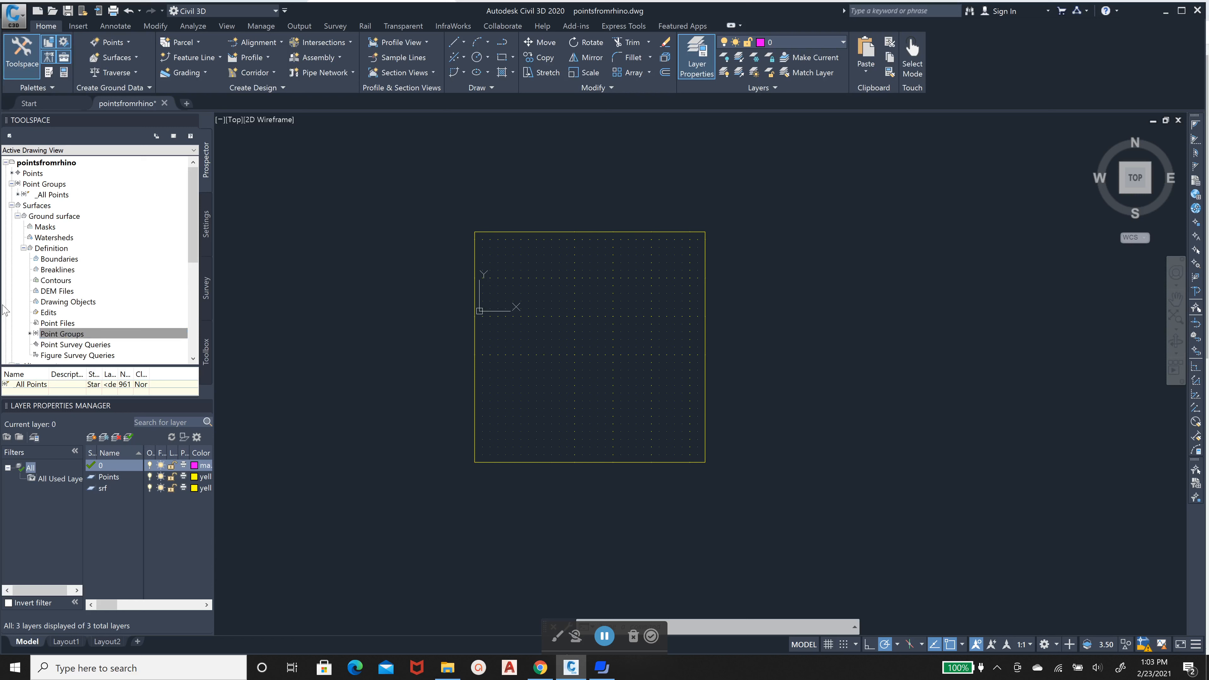
Collapse the Ground surface's definition and open its surface style for editing.
click(24, 248)
click(24, 248)
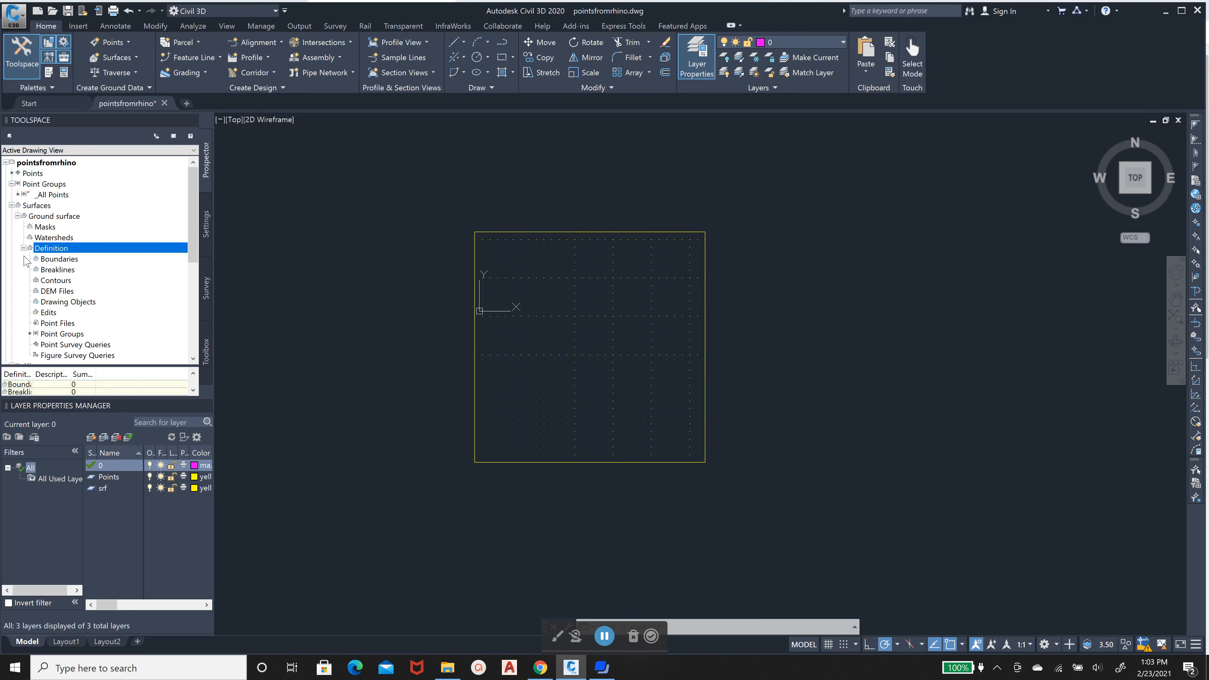
click(24, 248)
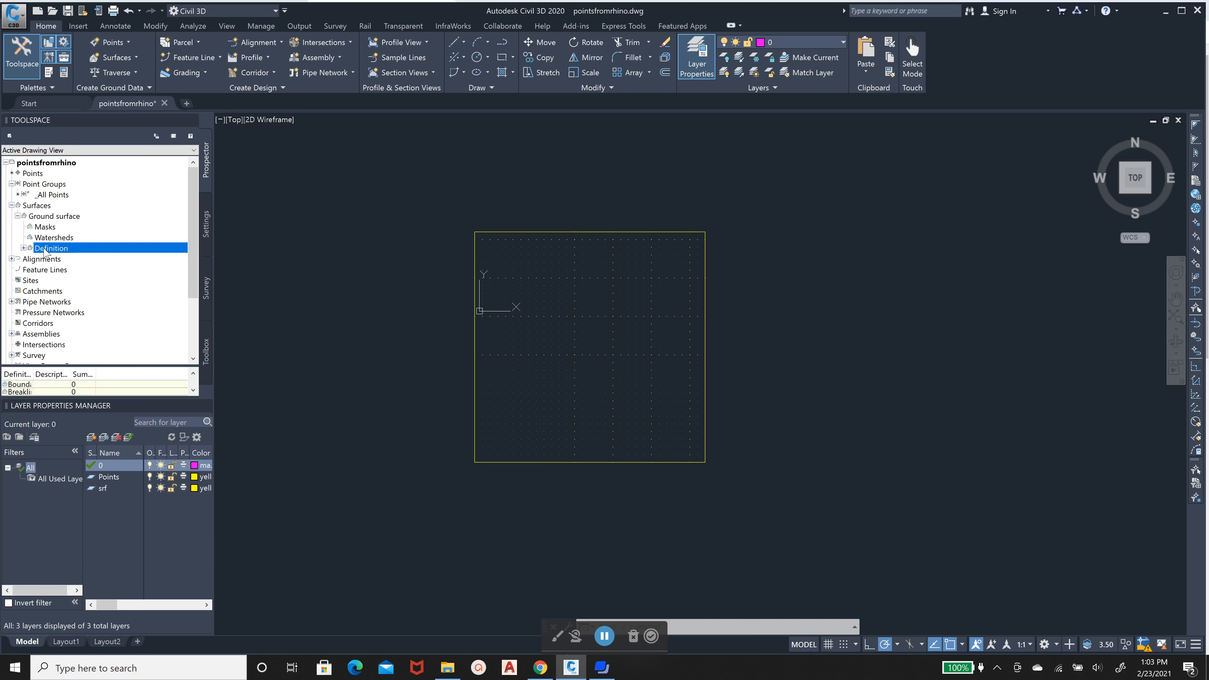
right_click(52, 217)
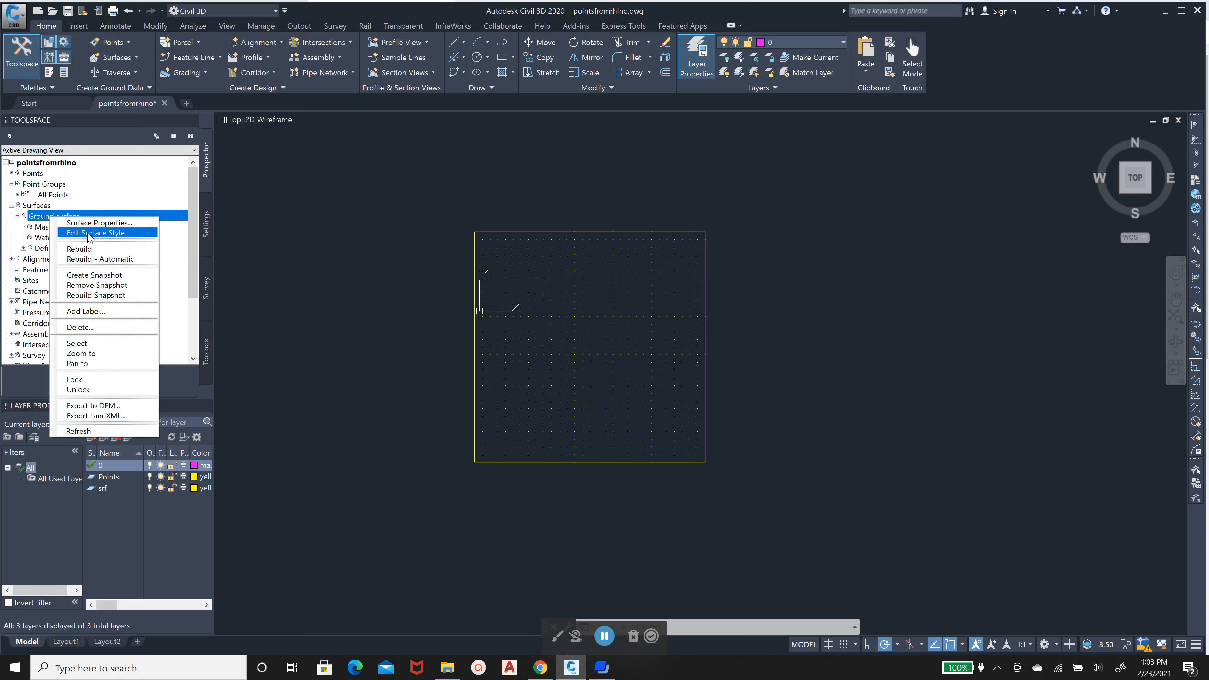
click(10, 217)
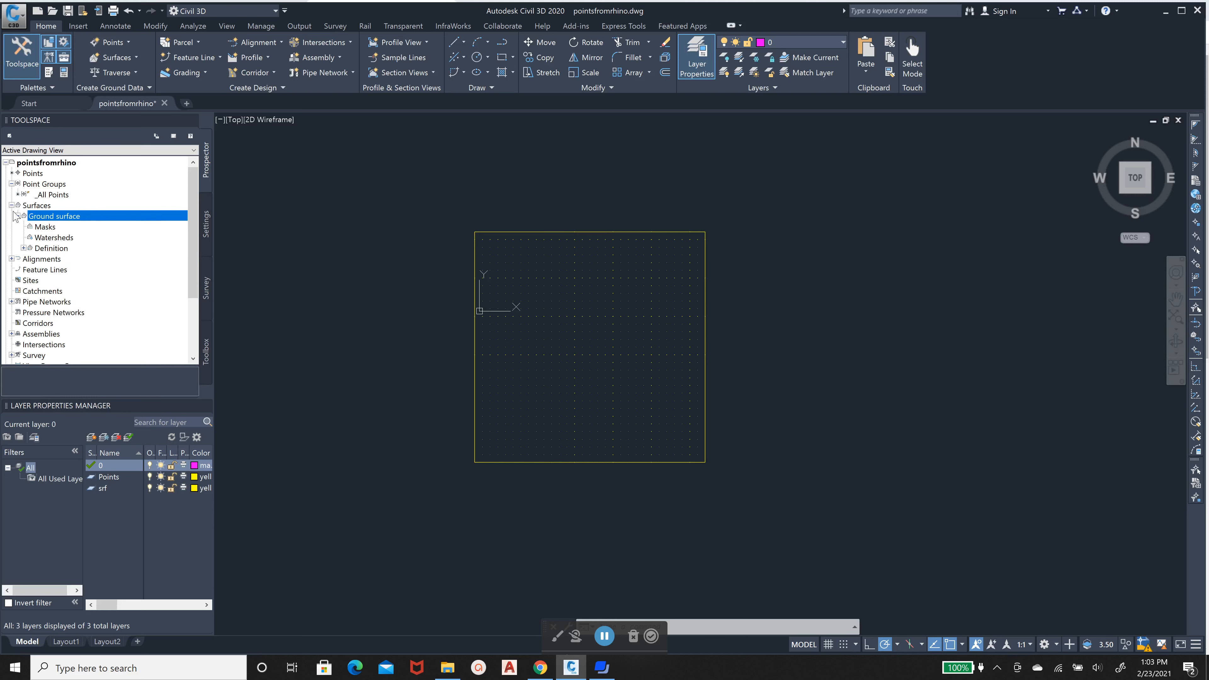
right_click(66, 220)
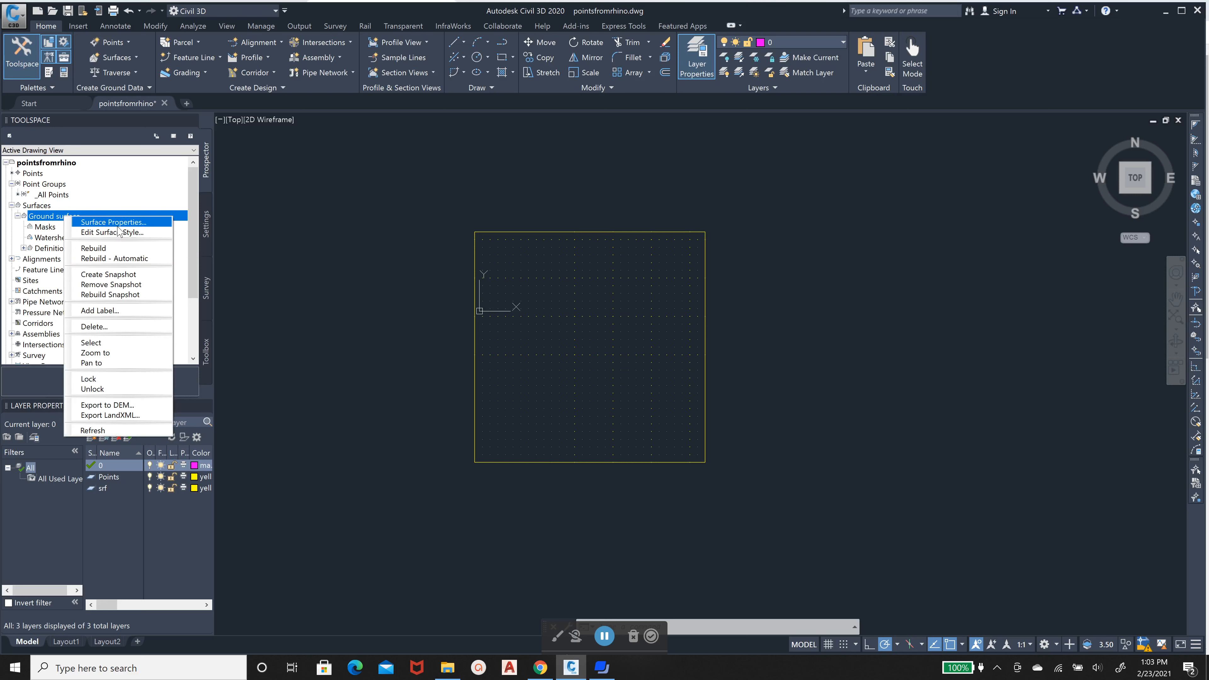
click(125, 232)
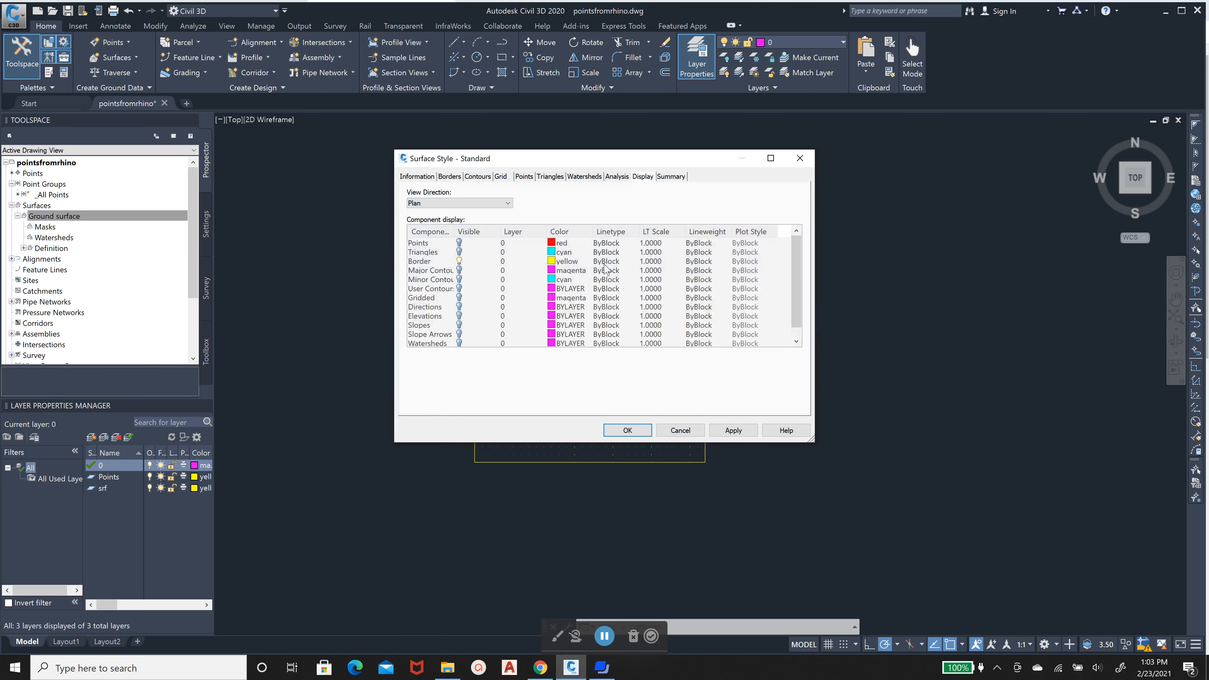
Make the major and minor contours visible in the plan display of the Standard surface style.
click(414, 177)
click(449, 177)
click(584, 176)
click(549, 178)
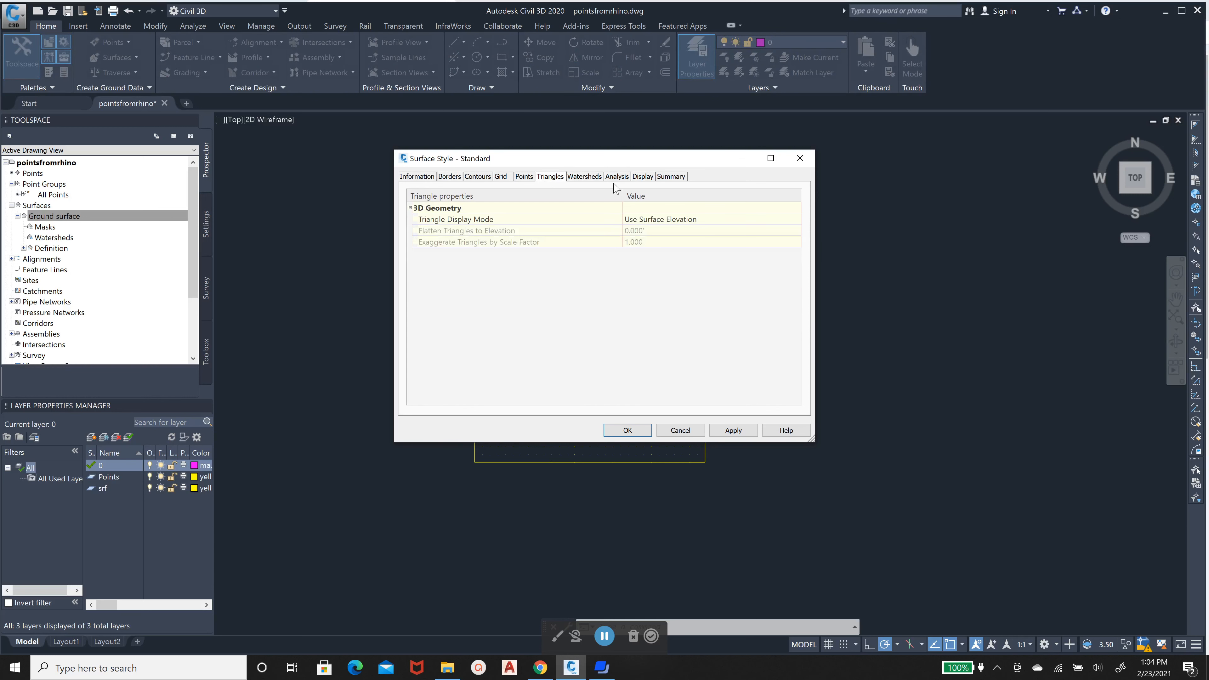
click(644, 179)
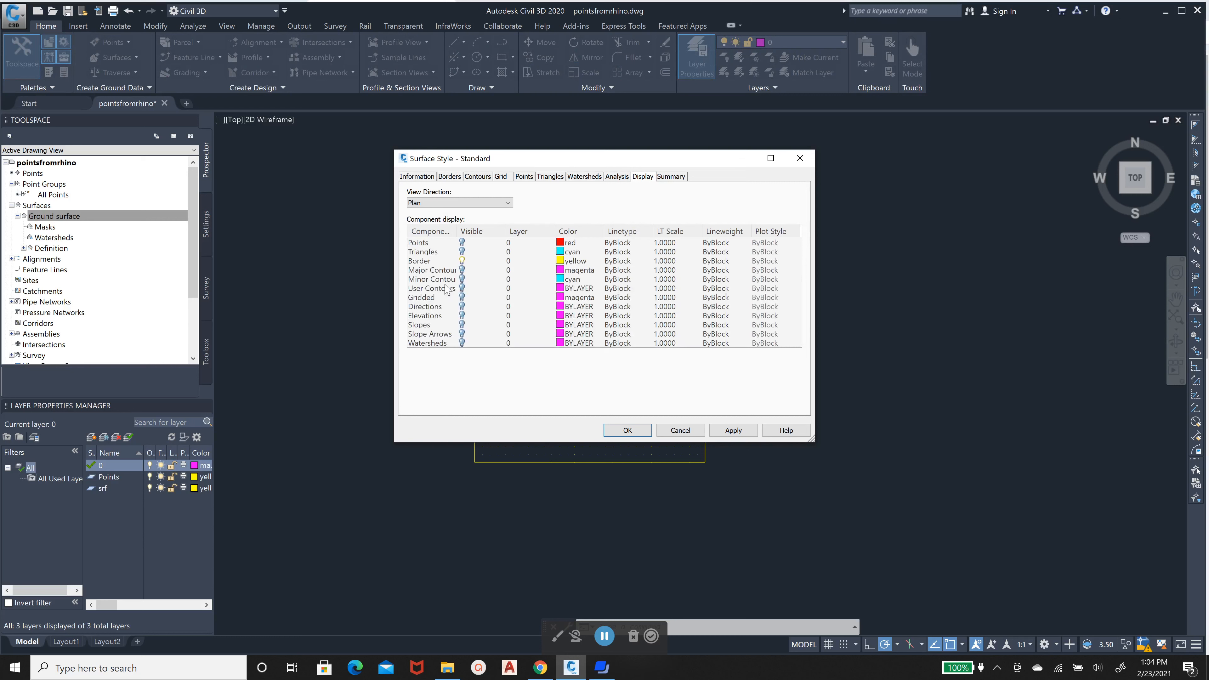
click(462, 270)
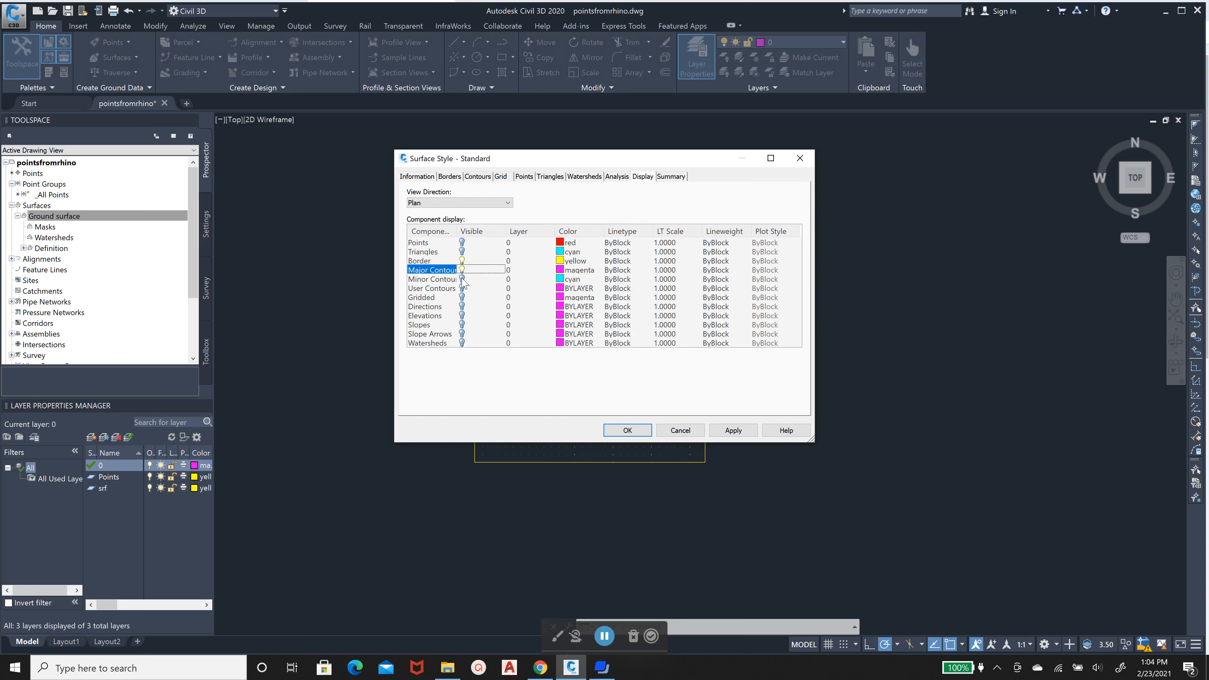
click(462, 279)
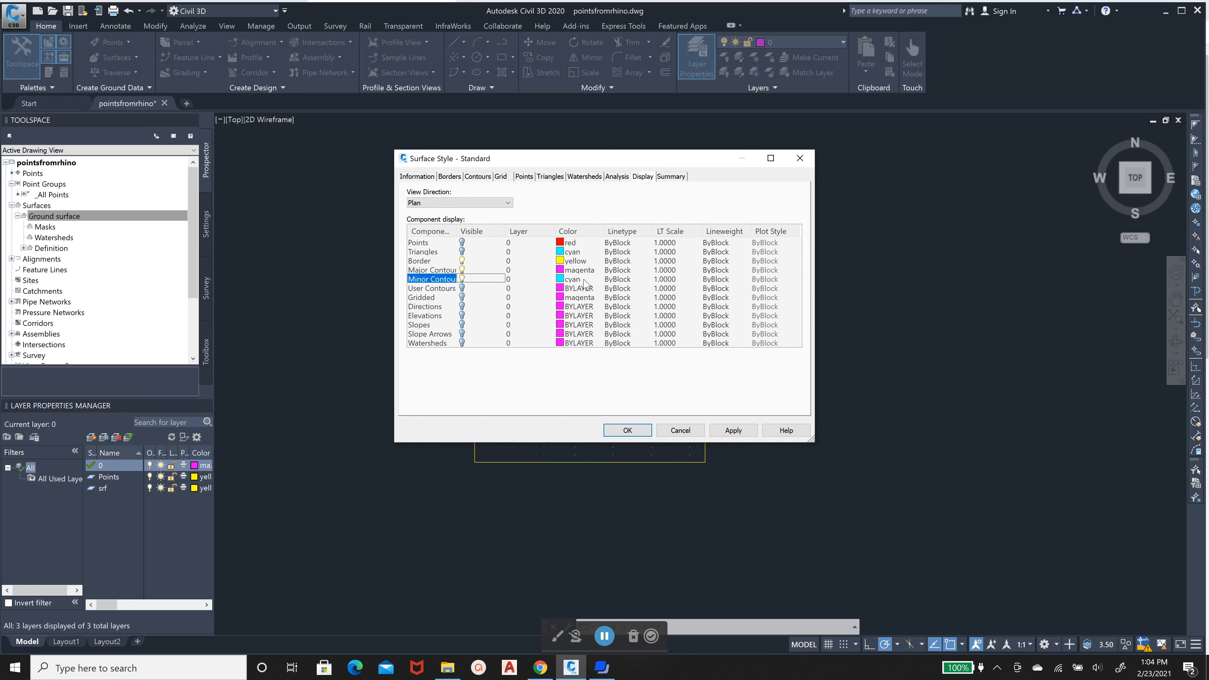
Set the minor contours' color to red and the major contours' color to cyan, keeping the border yellow.
click(562, 280)
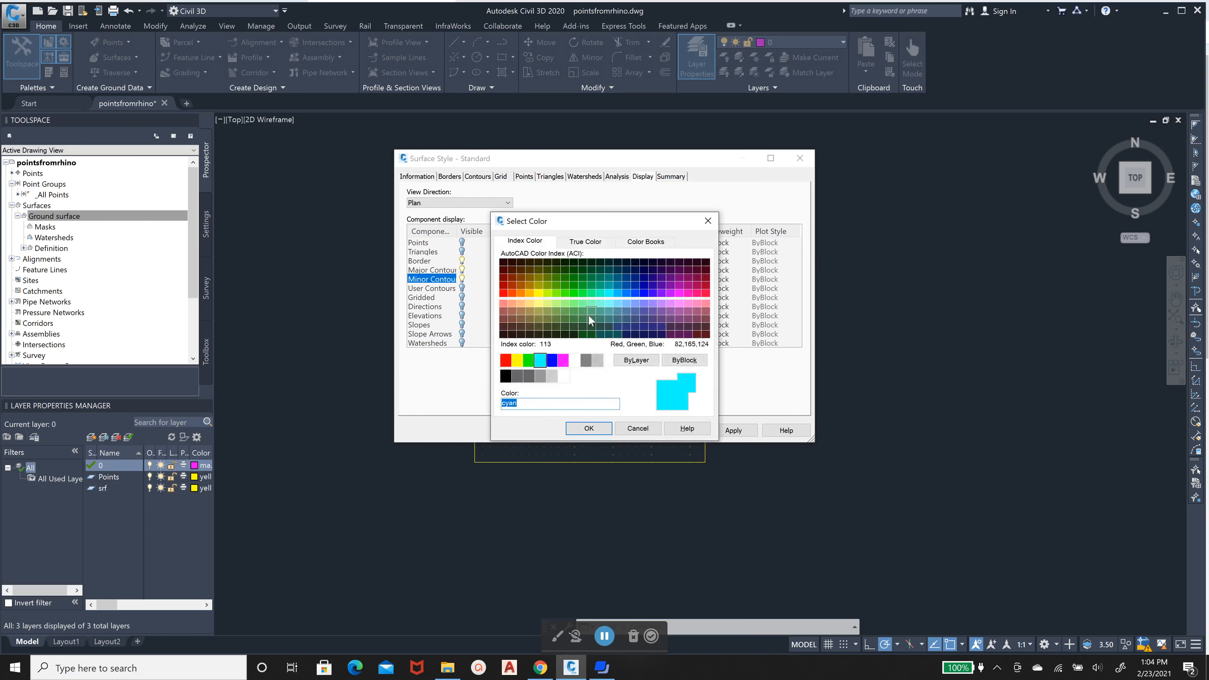
click(506, 361)
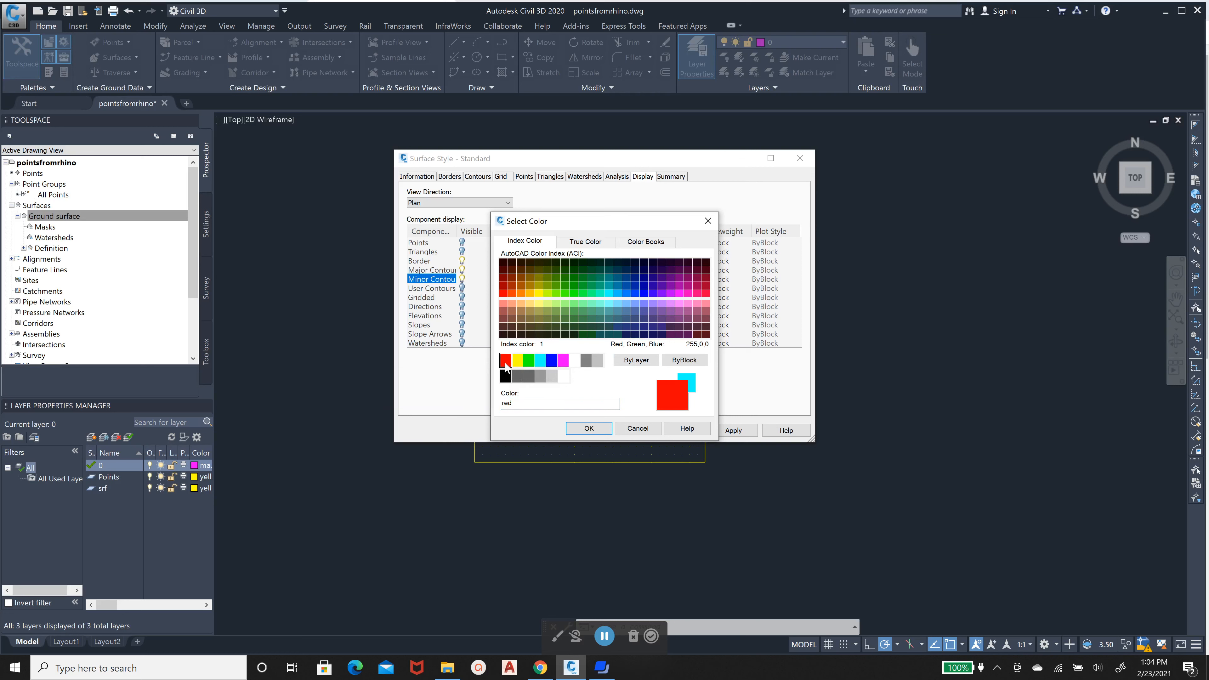
click(589, 428)
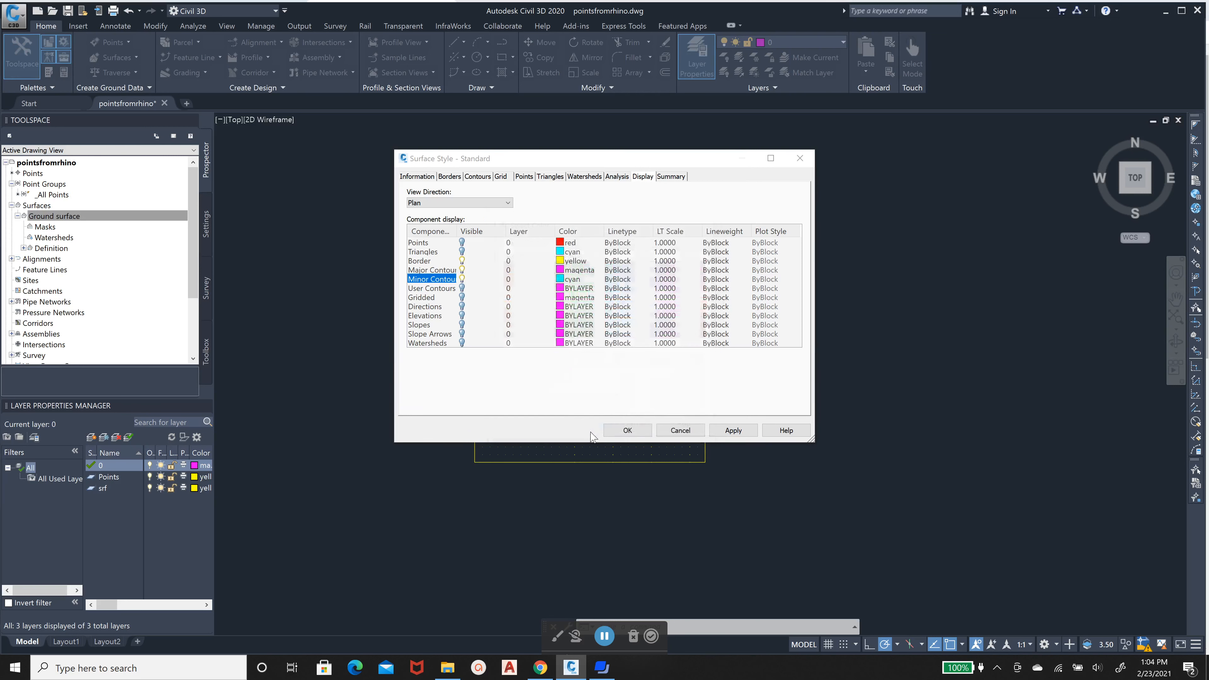
click(562, 273)
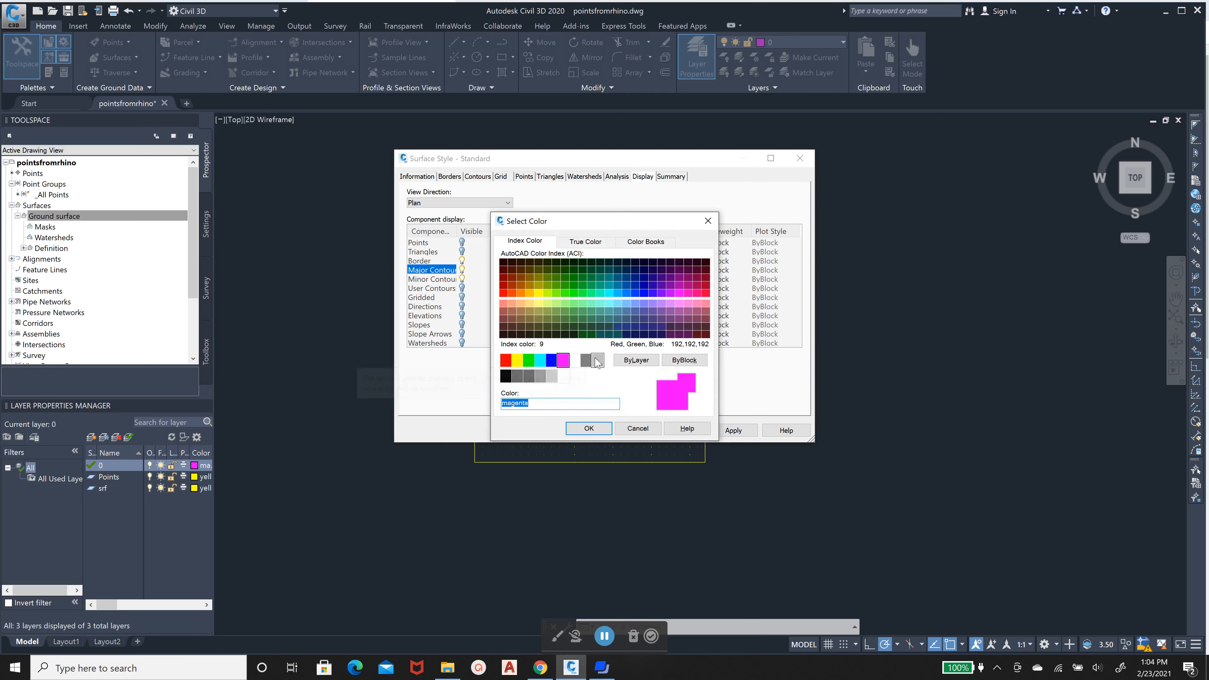
click(539, 360)
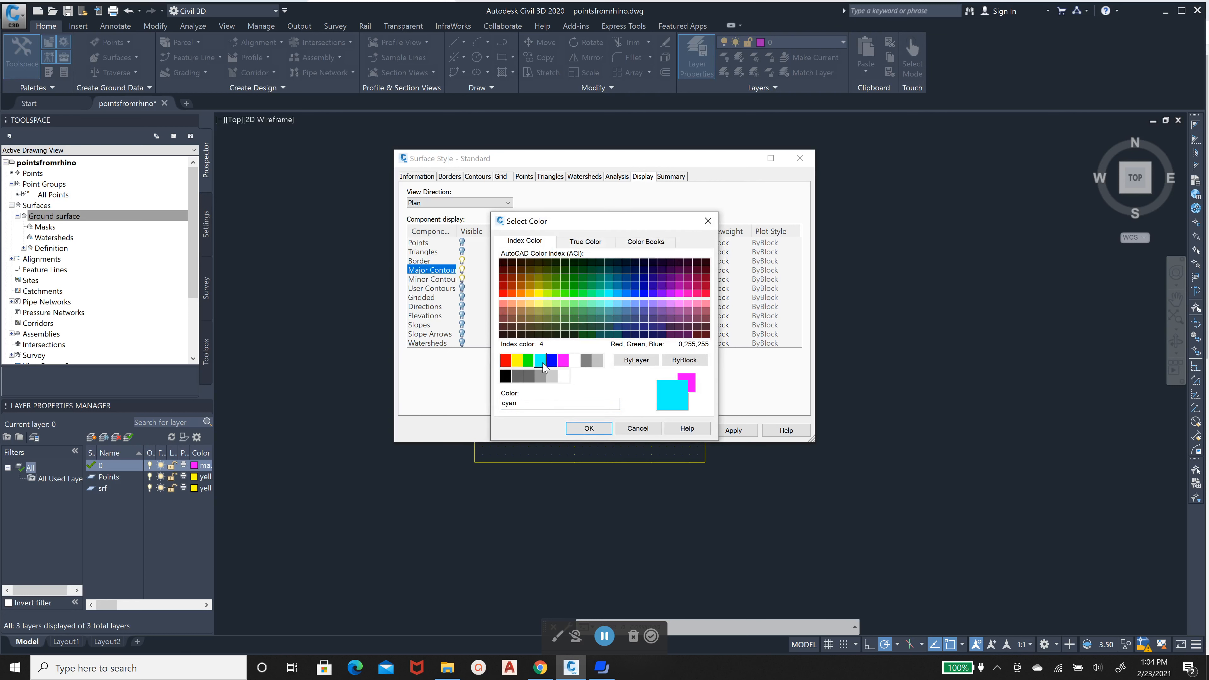
click(585, 430)
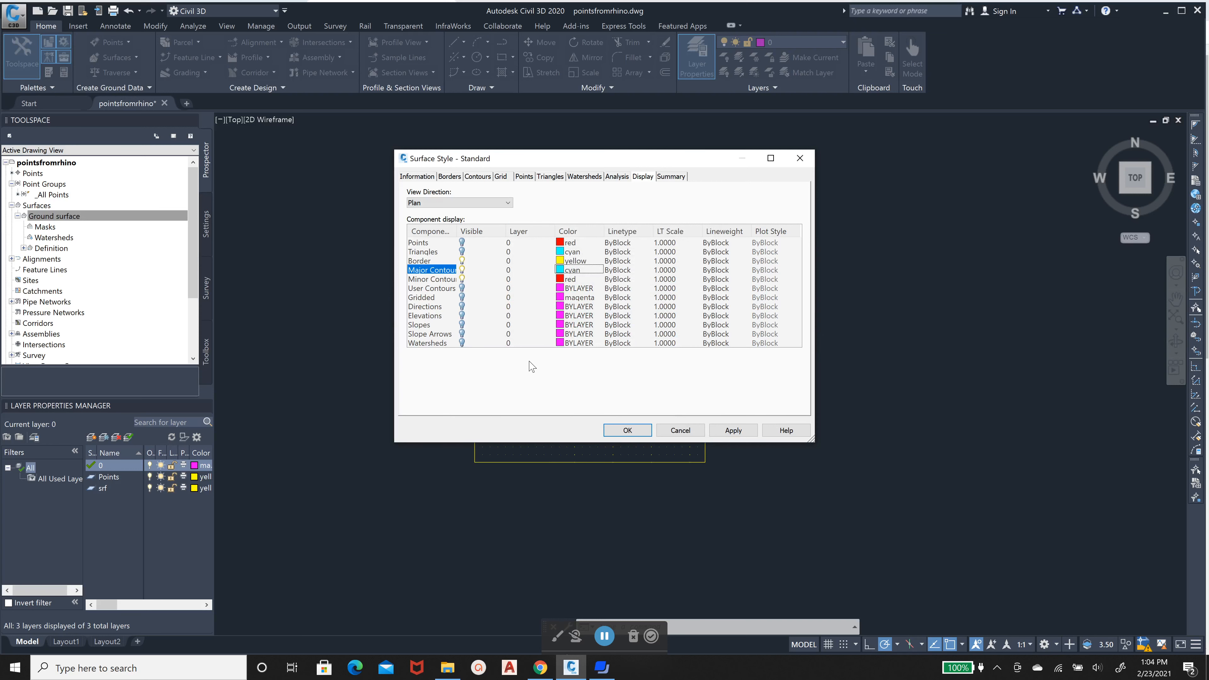
click(560, 261)
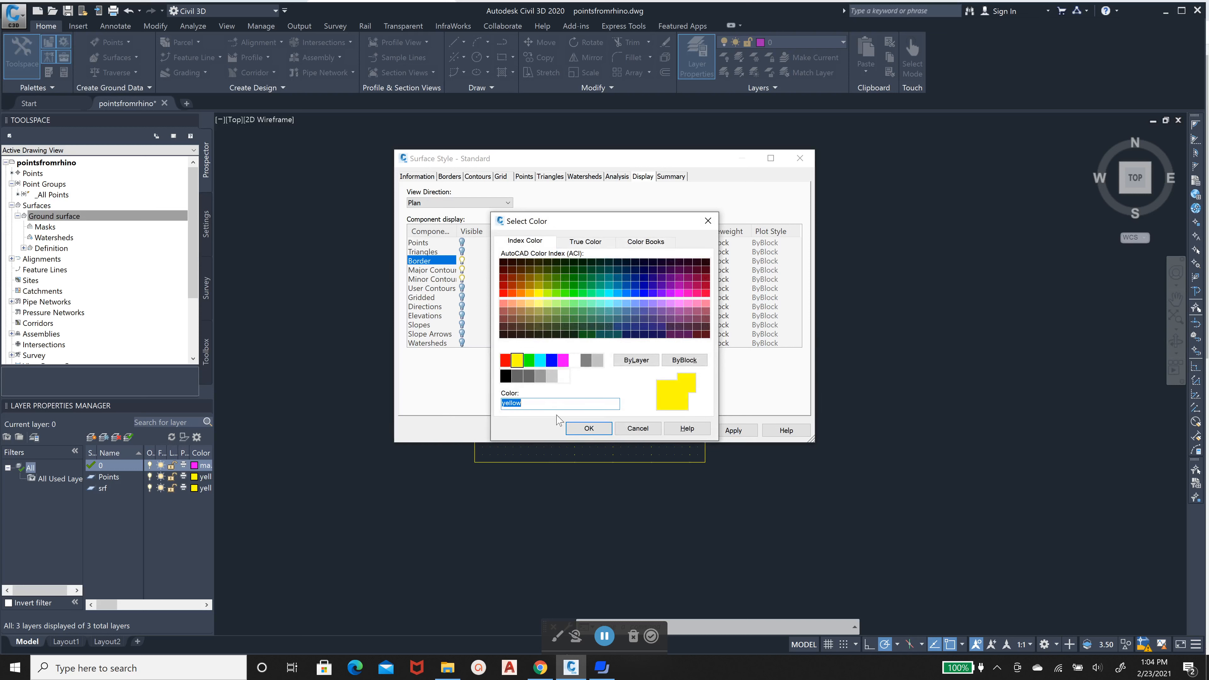
click(589, 429)
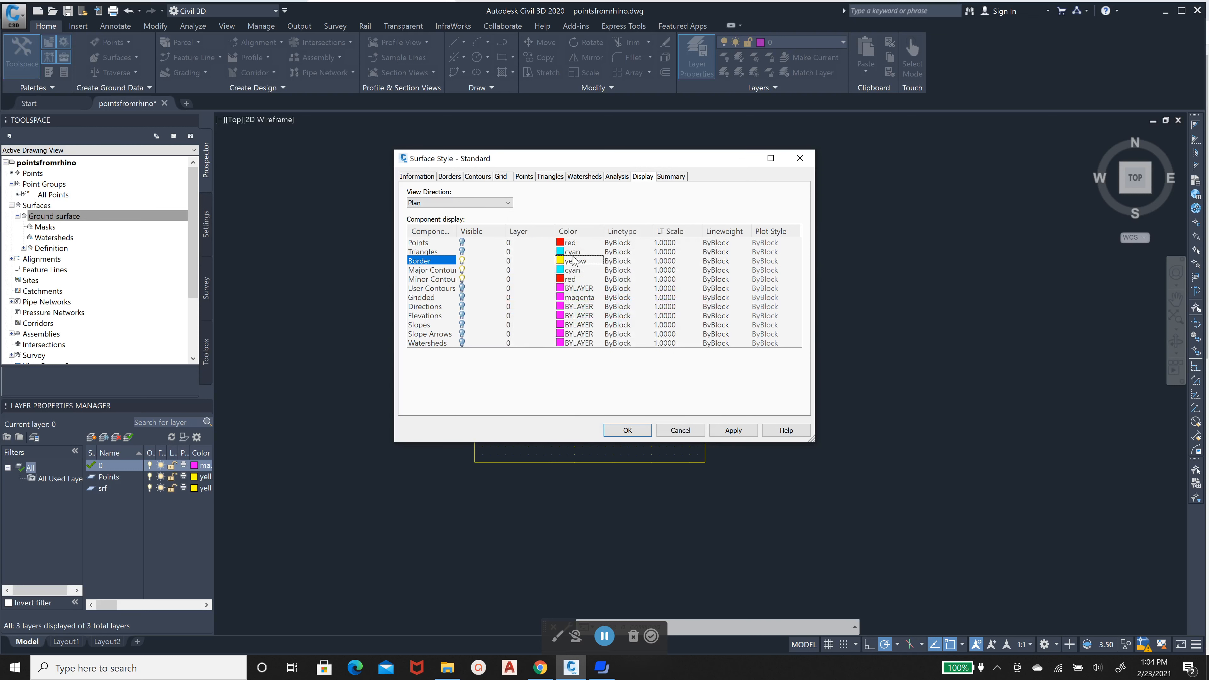
Expand the surface style's contour intervals and review the base elevation, minor interval and major interval.
click(477, 176)
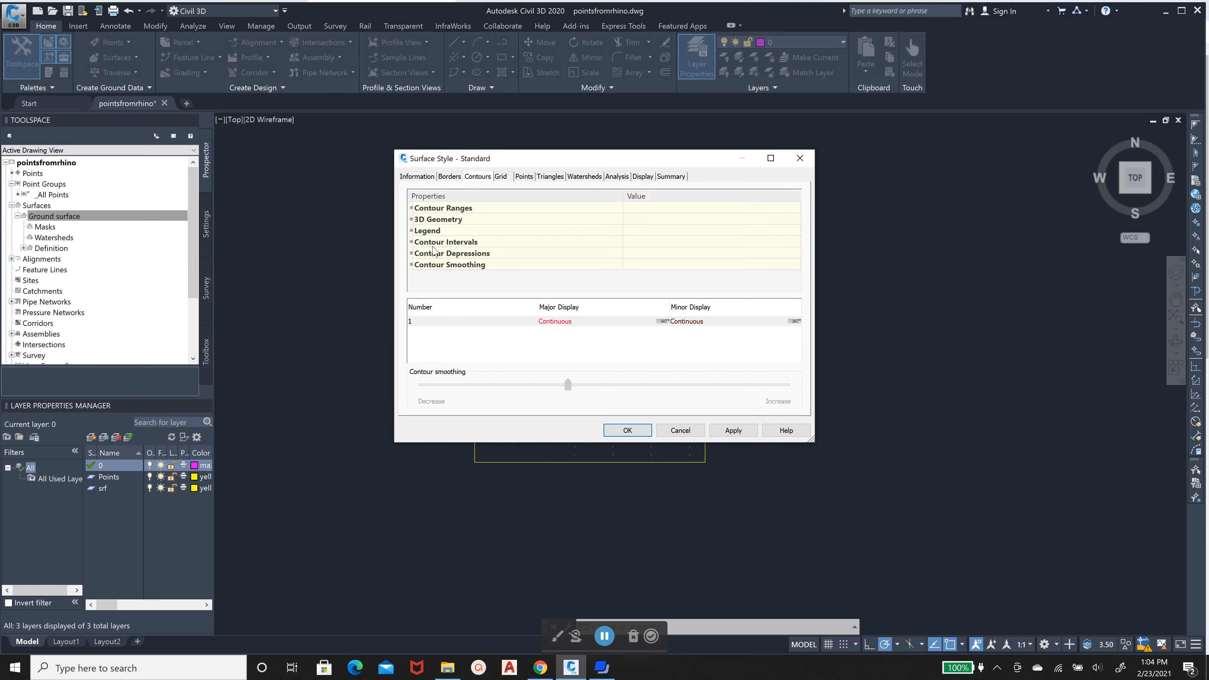
click(420, 245)
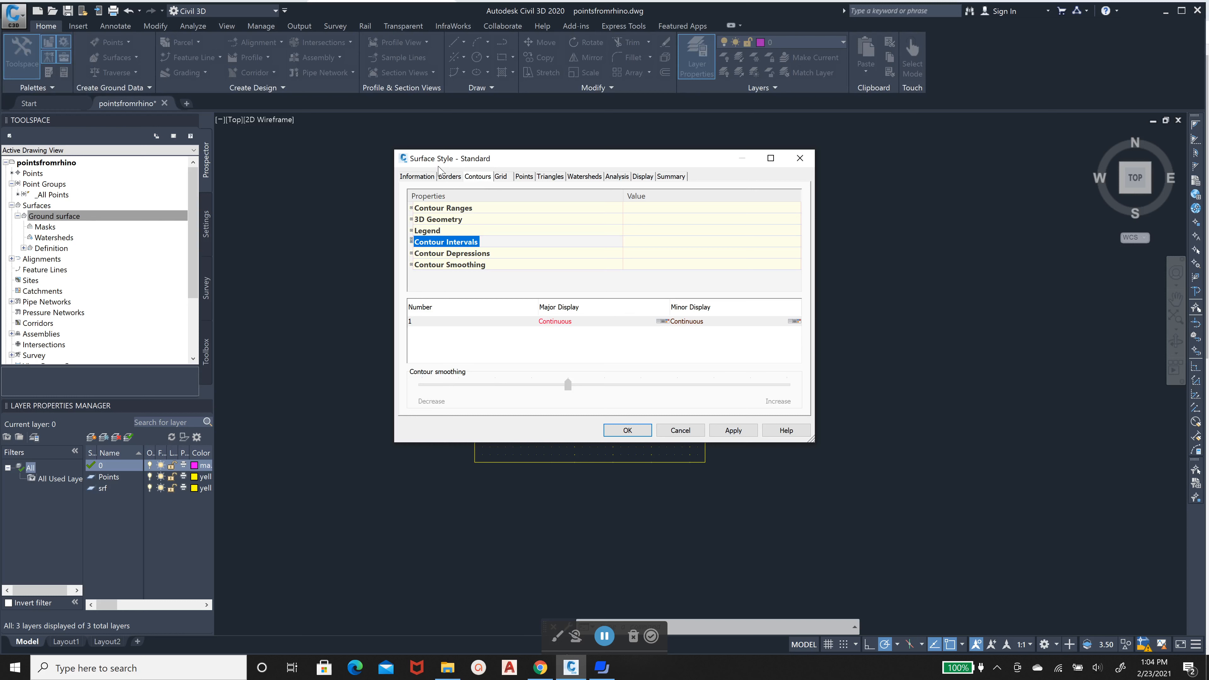
click(411, 242)
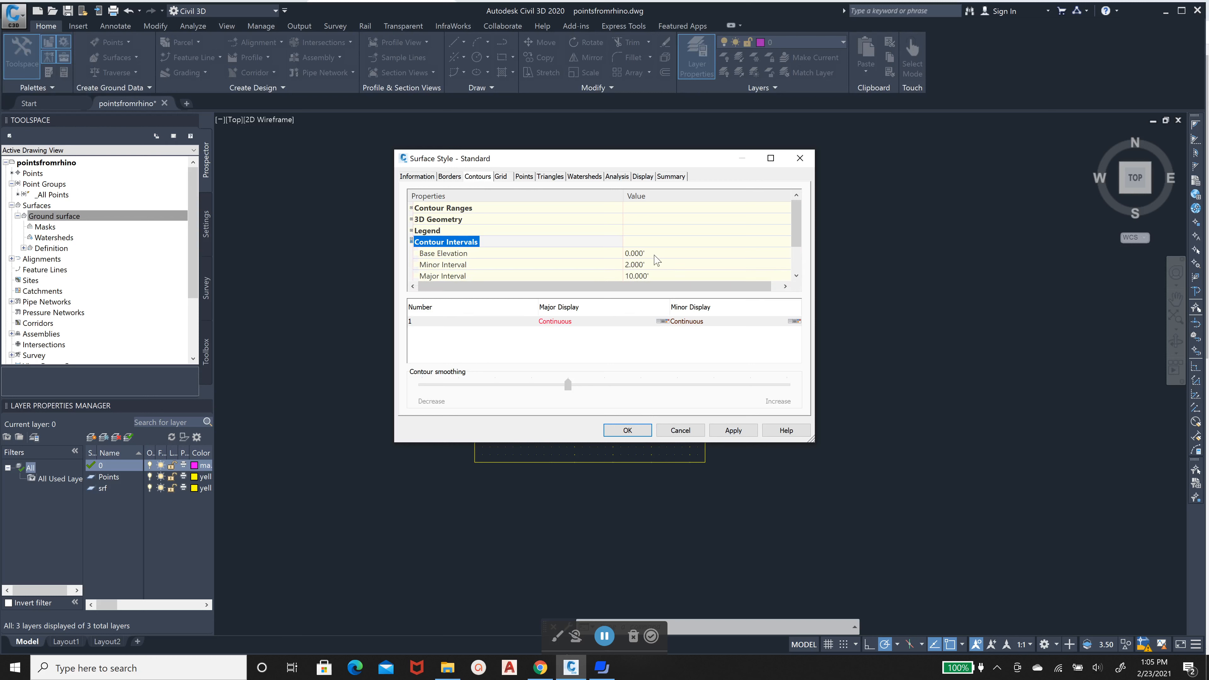
scroll(657, 260, down, 1)
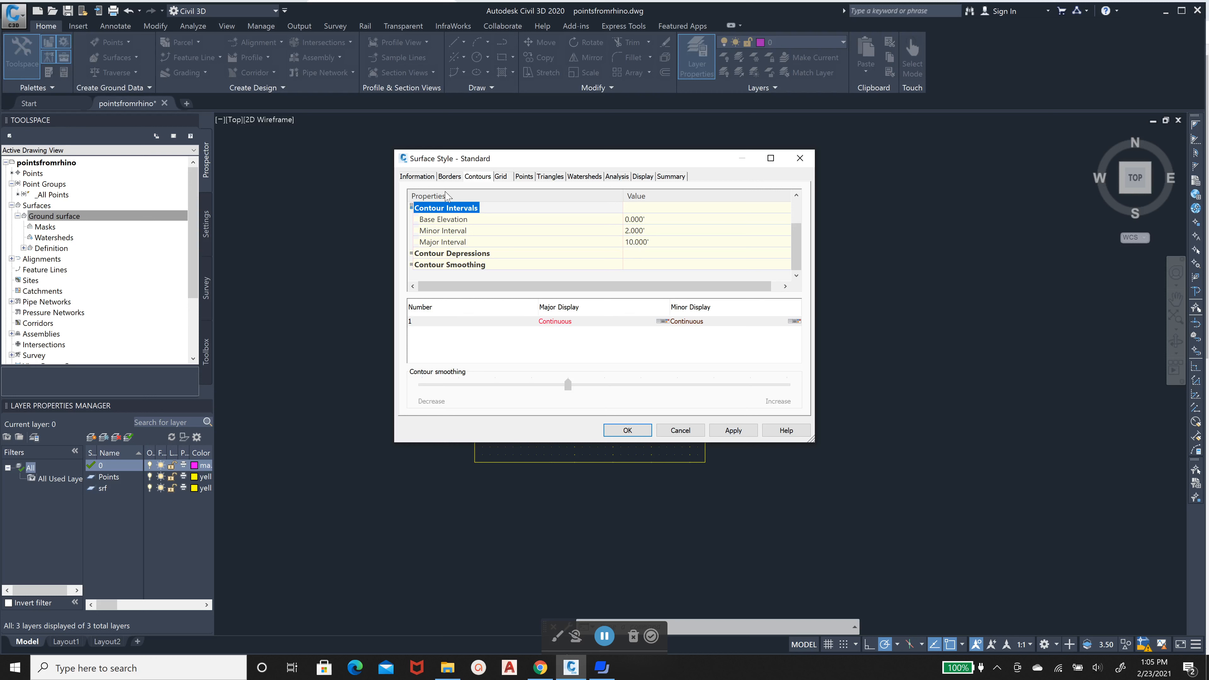
Expand the style's contour smoothing settings, keep Smooth Contours at False, and accept the surface style changes.
click(420, 266)
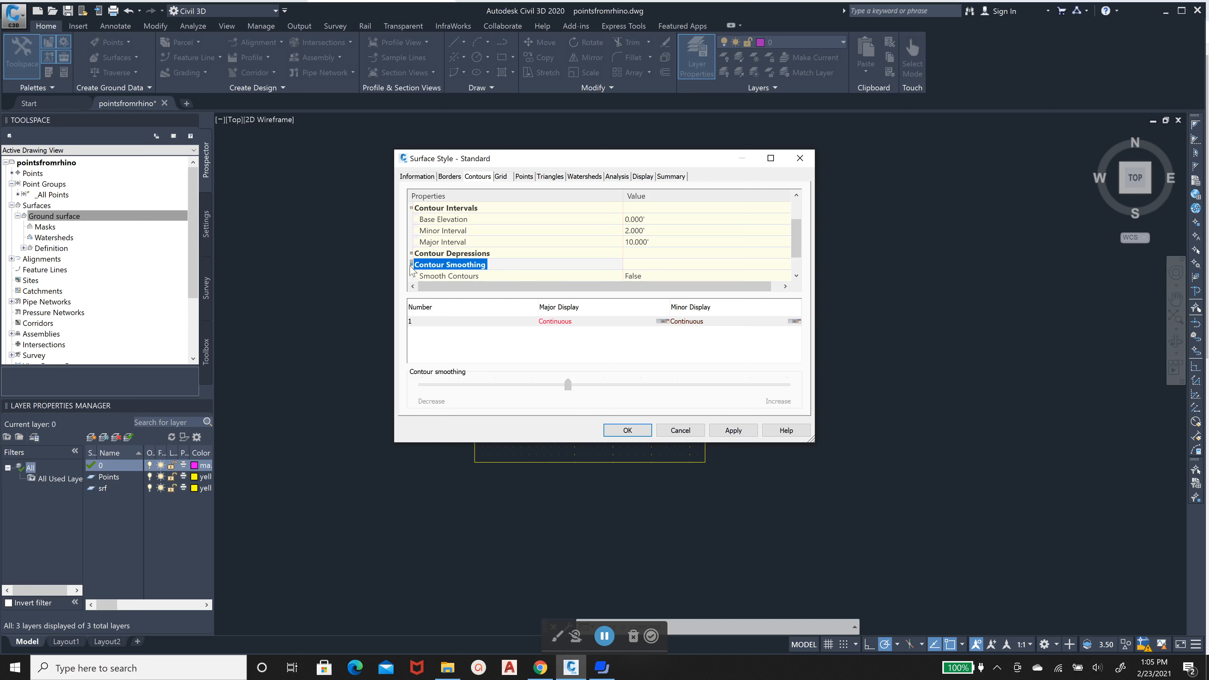
click(411, 265)
click(633, 259)
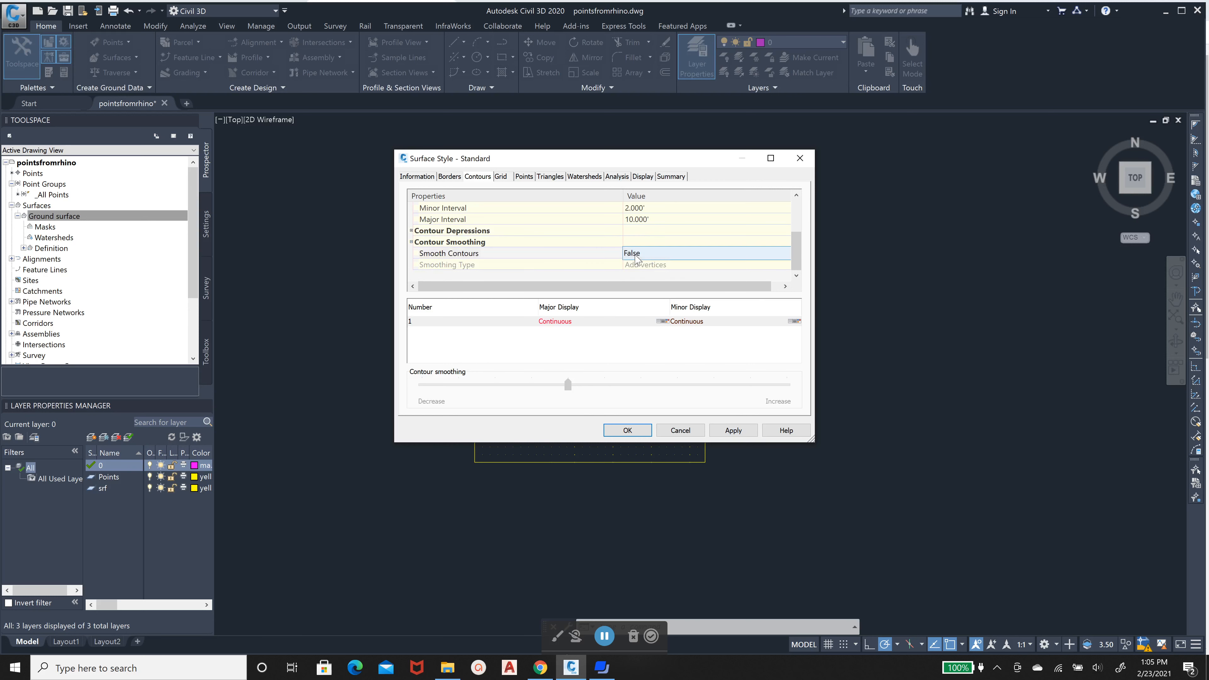
click(639, 257)
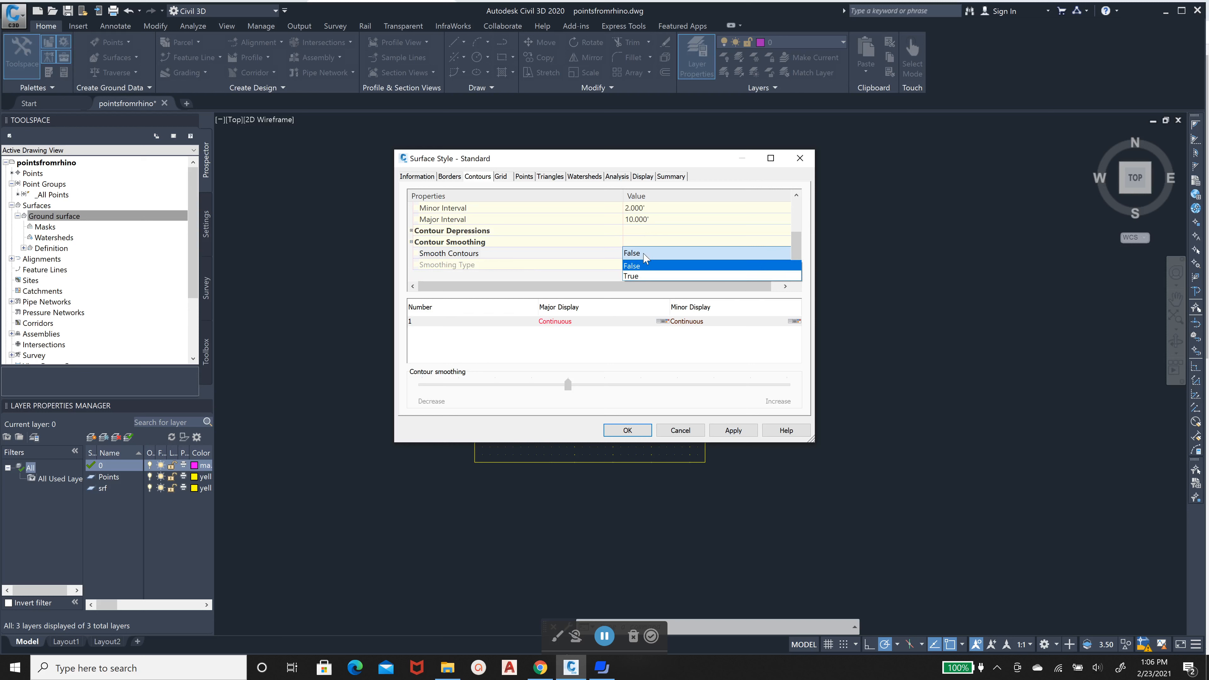
click(645, 258)
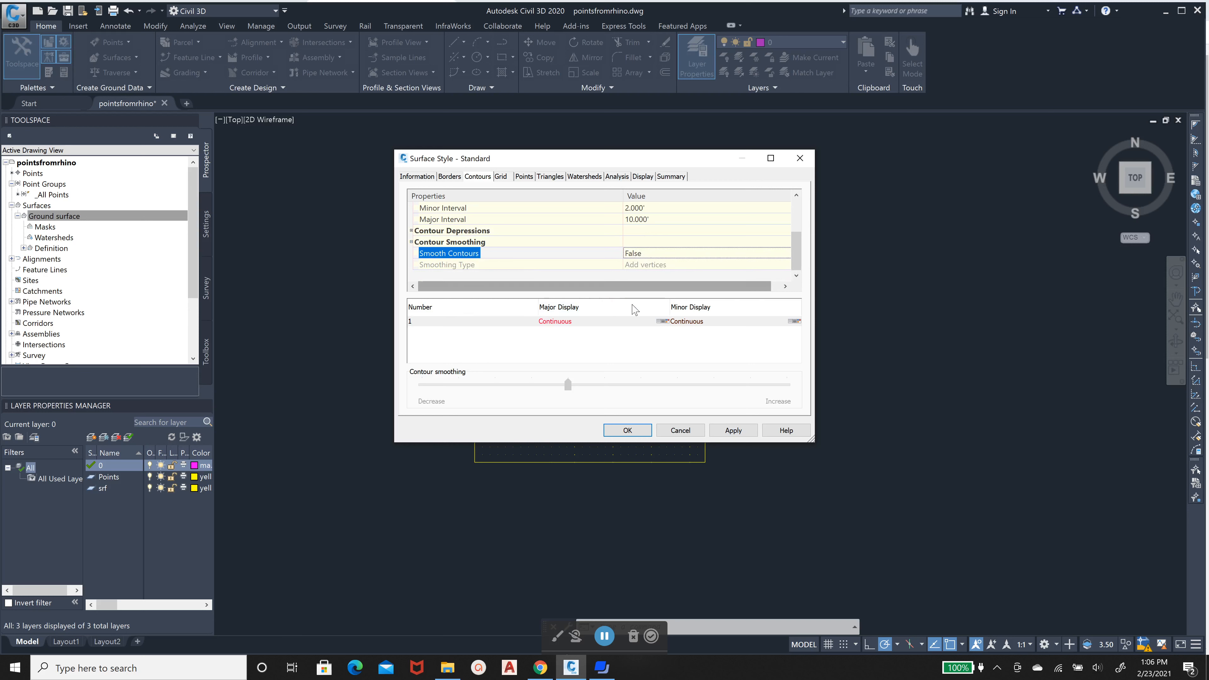
click(627, 431)
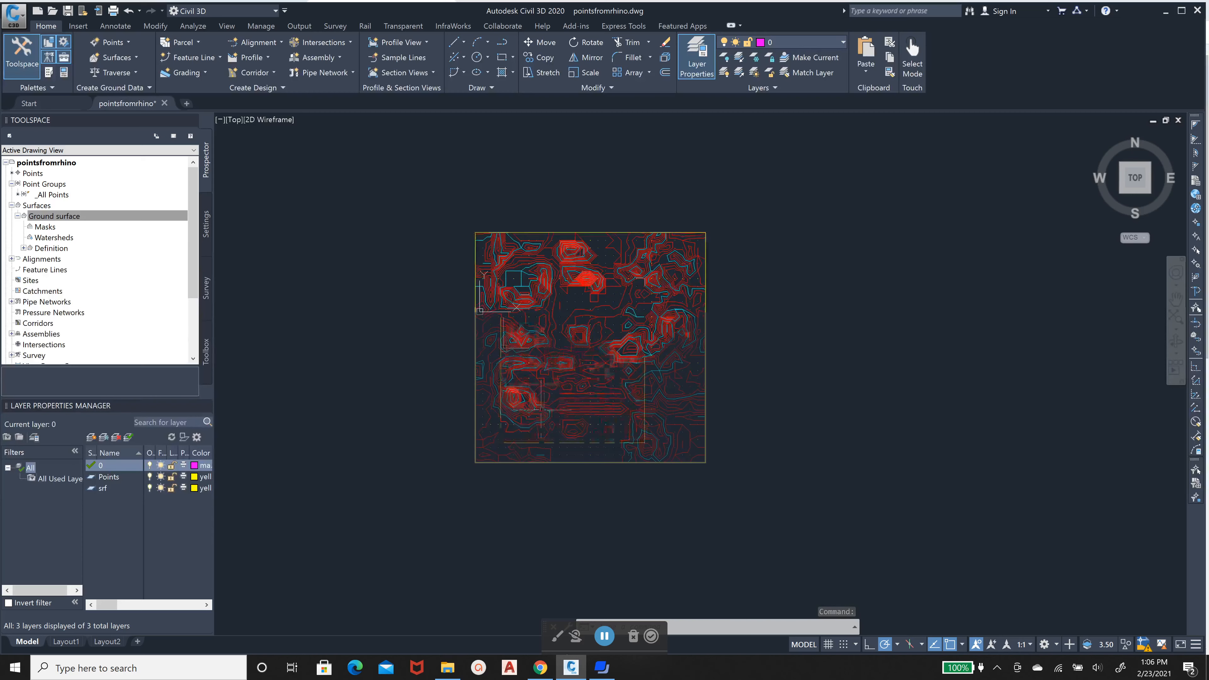
Examine the red minor and cyan major contours across the whole ground surface, both close up and in overview.
scroll(538, 408, up, 6)
scroll(523, 401, down, 8)
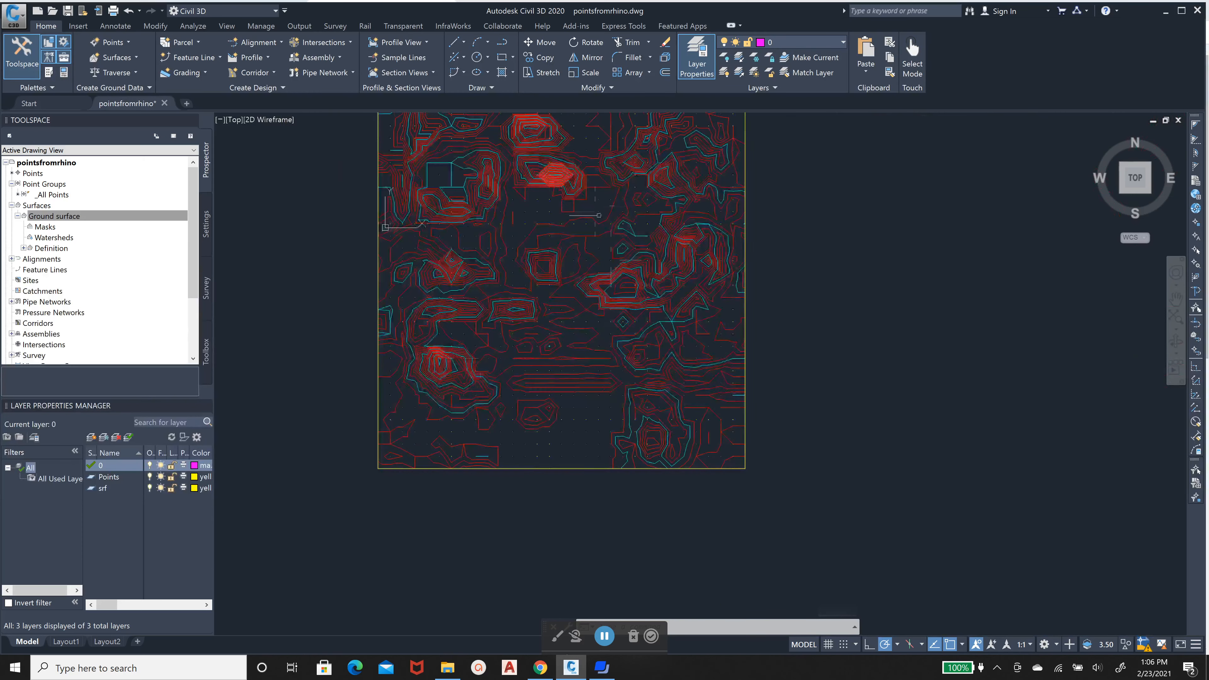
scroll(551, 205, up, 3)
scroll(551, 205, up, 5)
scroll(476, 205, down, 2)
scroll(408, 166, up, 4)
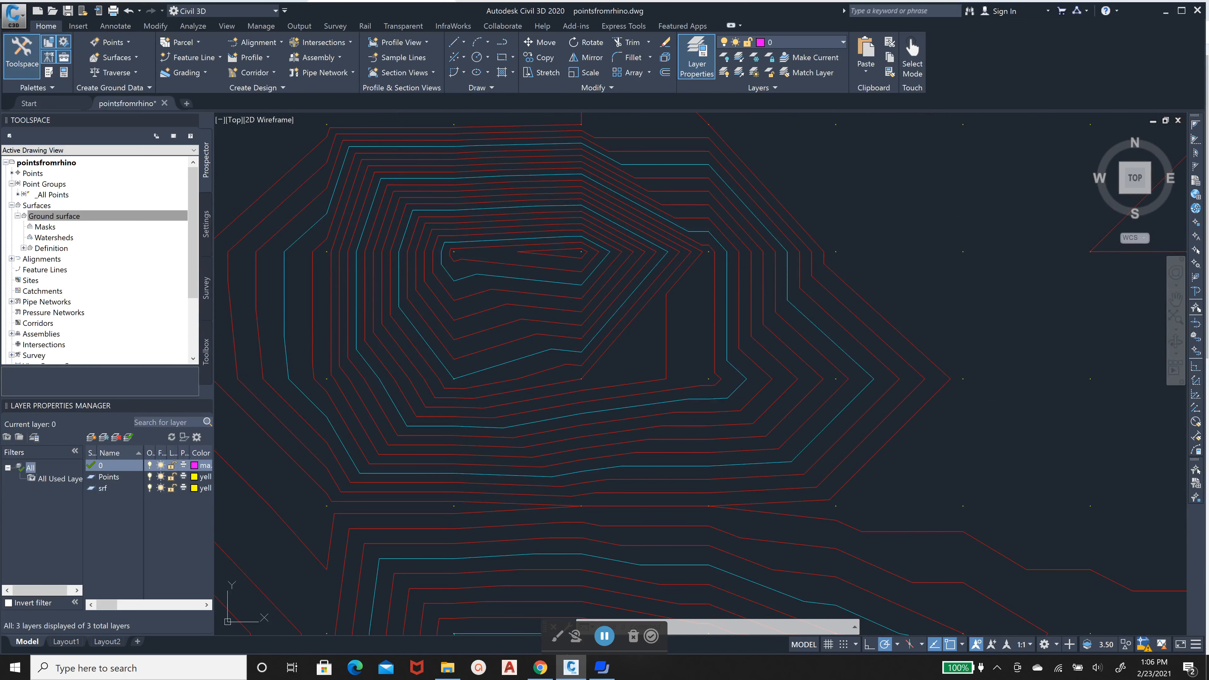
scroll(486, 269, down, 5)
scroll(504, 299, down, 5)
scroll(524, 352, up, 7)
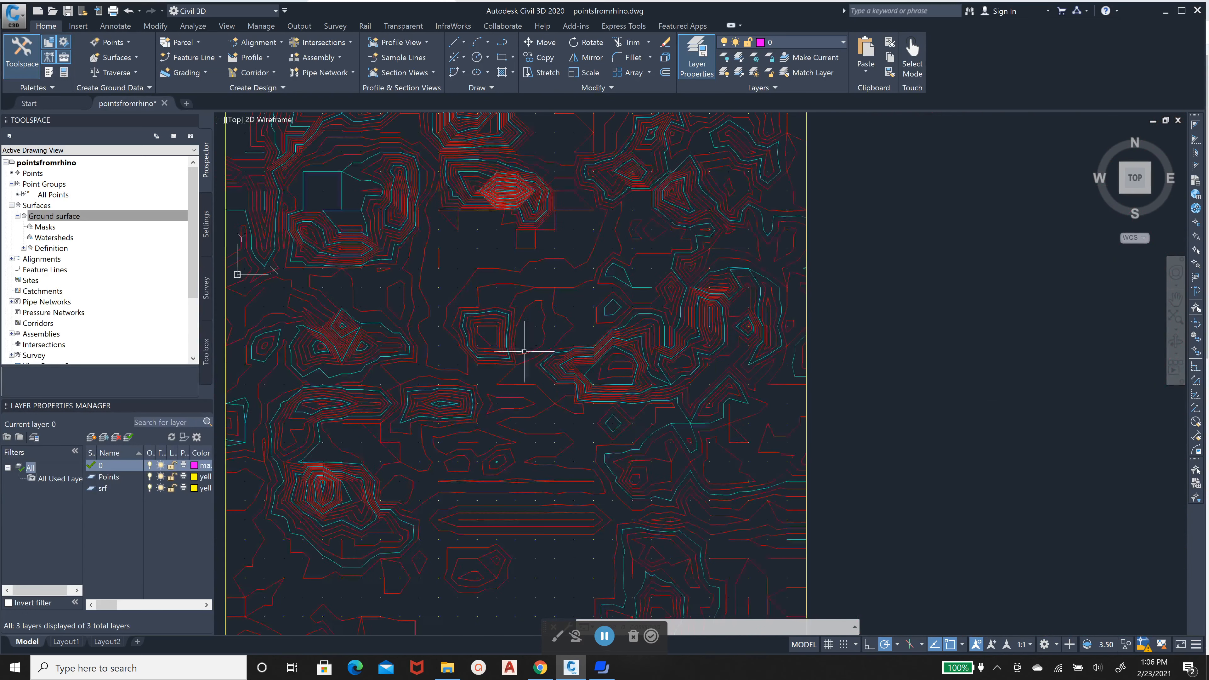
scroll(672, 346, up, 2)
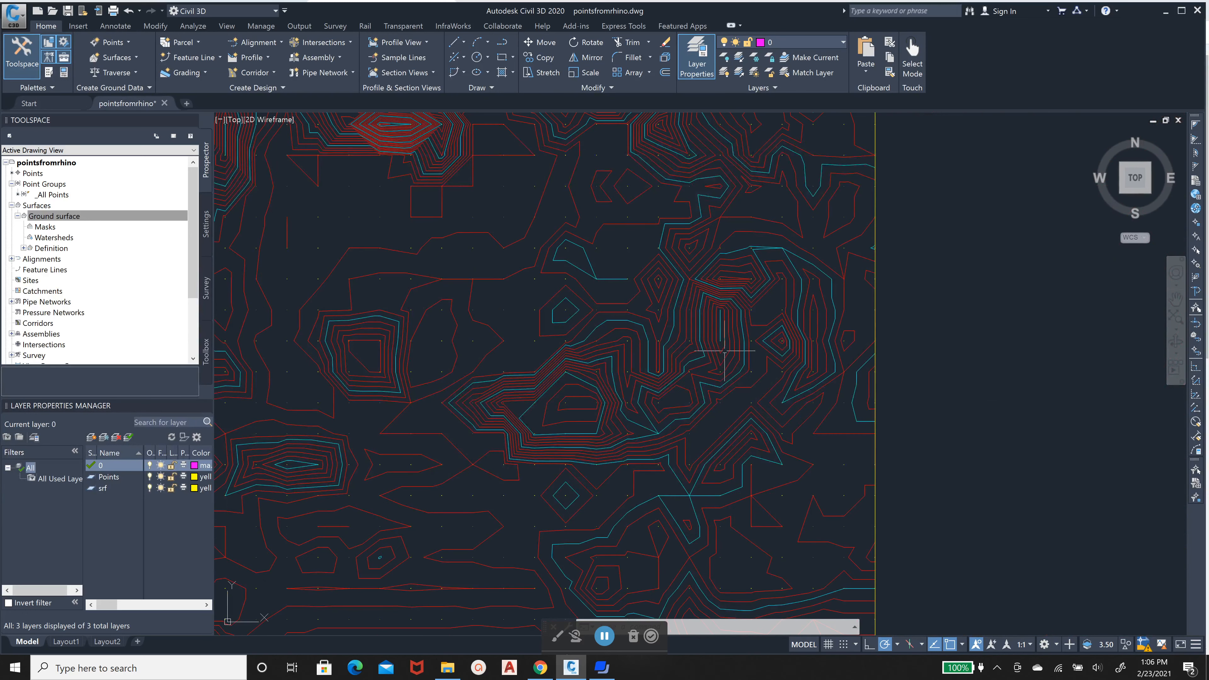
scroll(723, 333, down, 5)
scroll(711, 241, up, 4)
scroll(656, 316, down, 5)
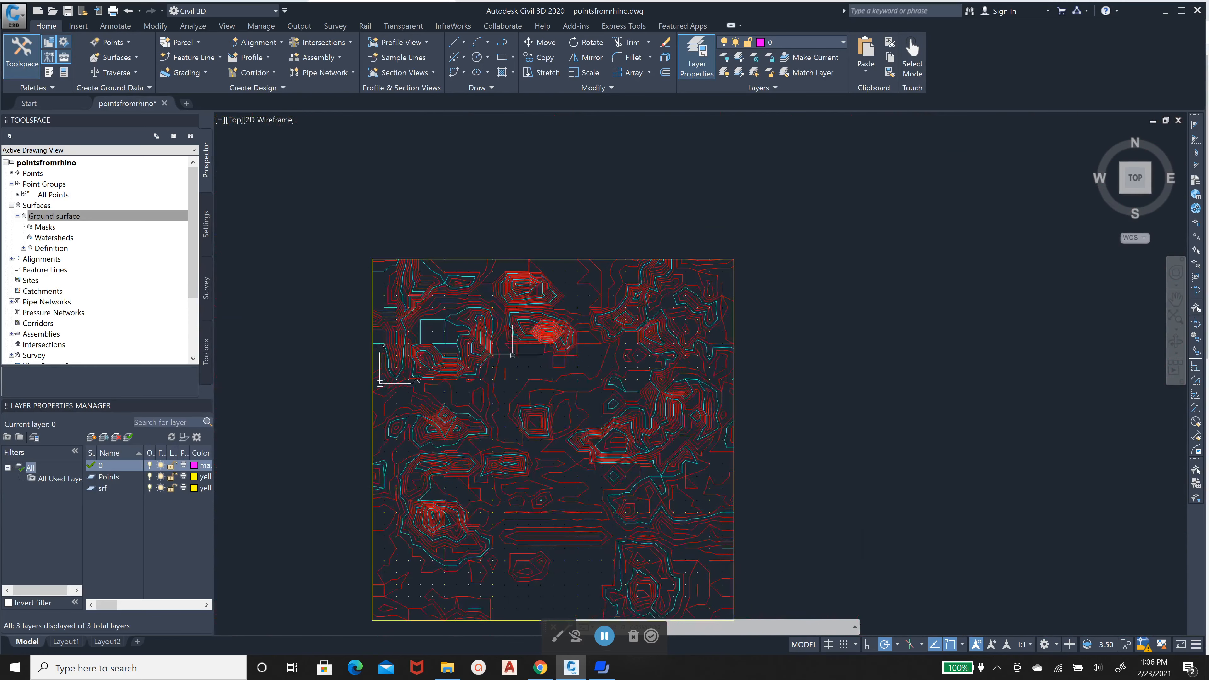
scroll(394, 314, up, 5)
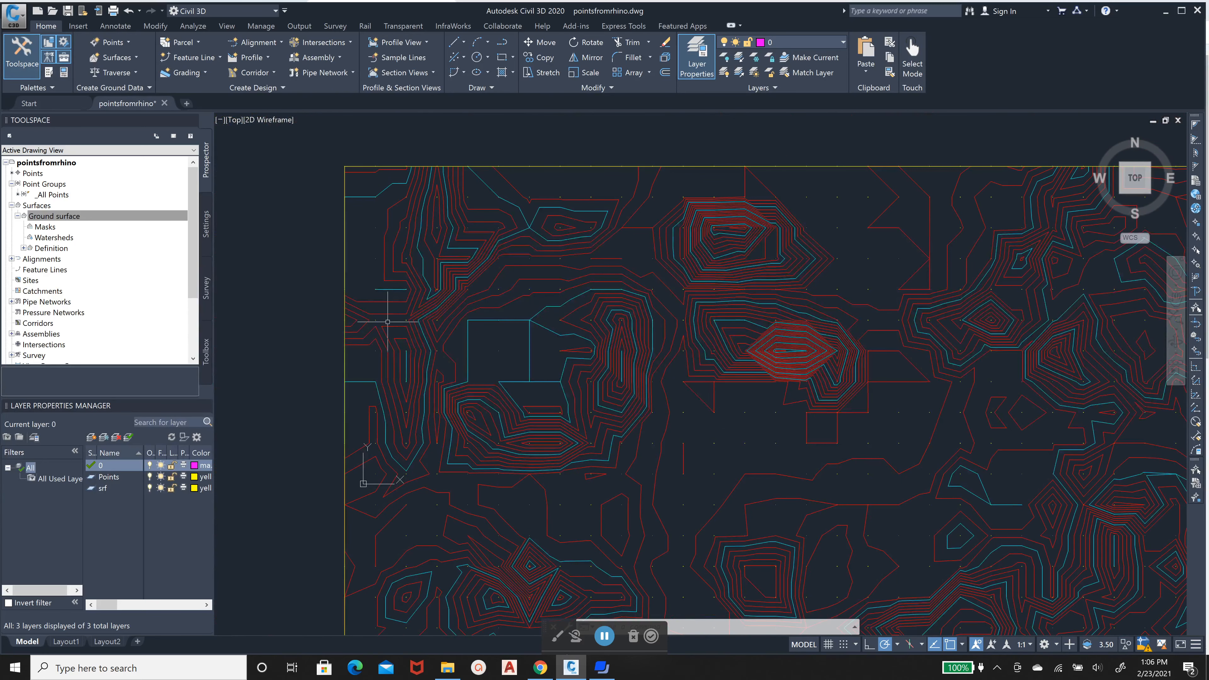
scroll(386, 323, up, 4)
scroll(468, 340, down, 6)
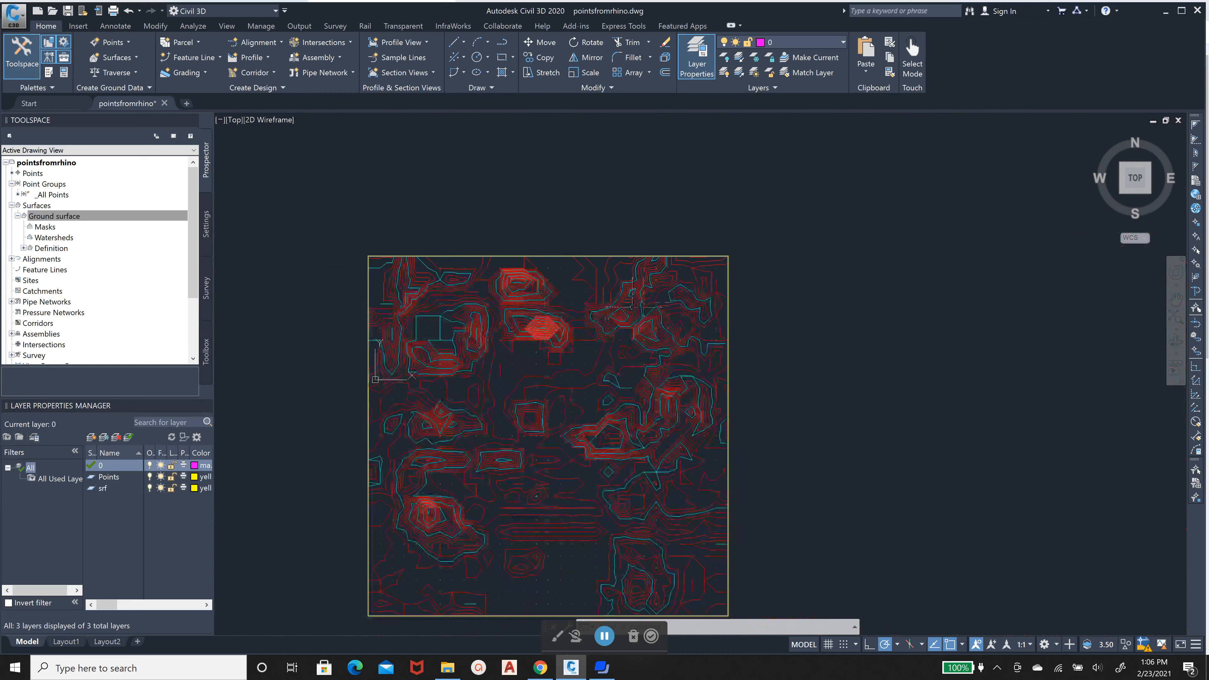
scroll(604, 355, up, 4)
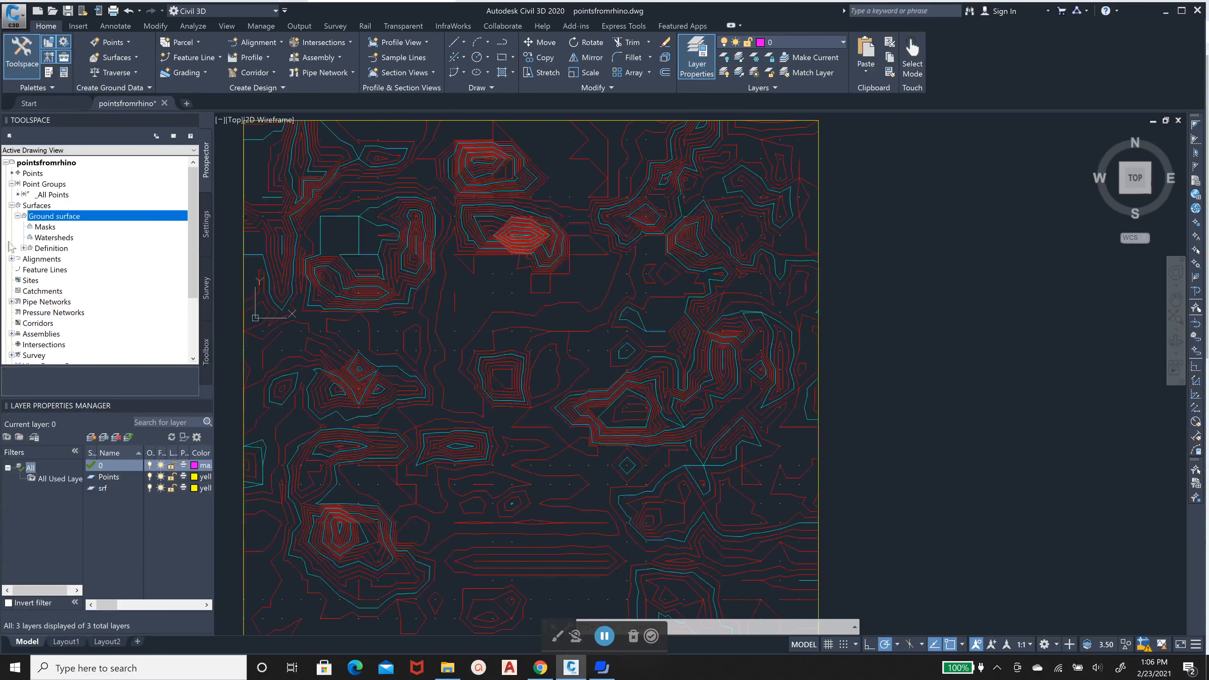
Reopen the Ground surface's style and set Smooth Contours to True in its contour smoothing settings.
right_click(59, 220)
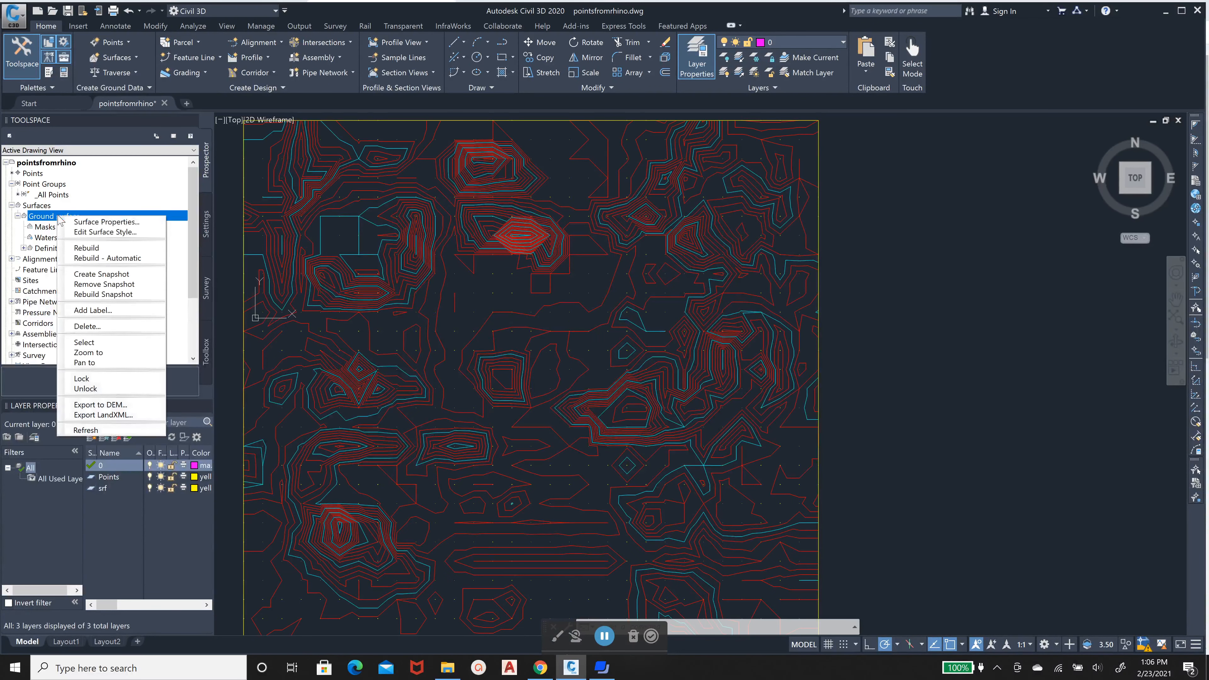
click(115, 233)
click(477, 177)
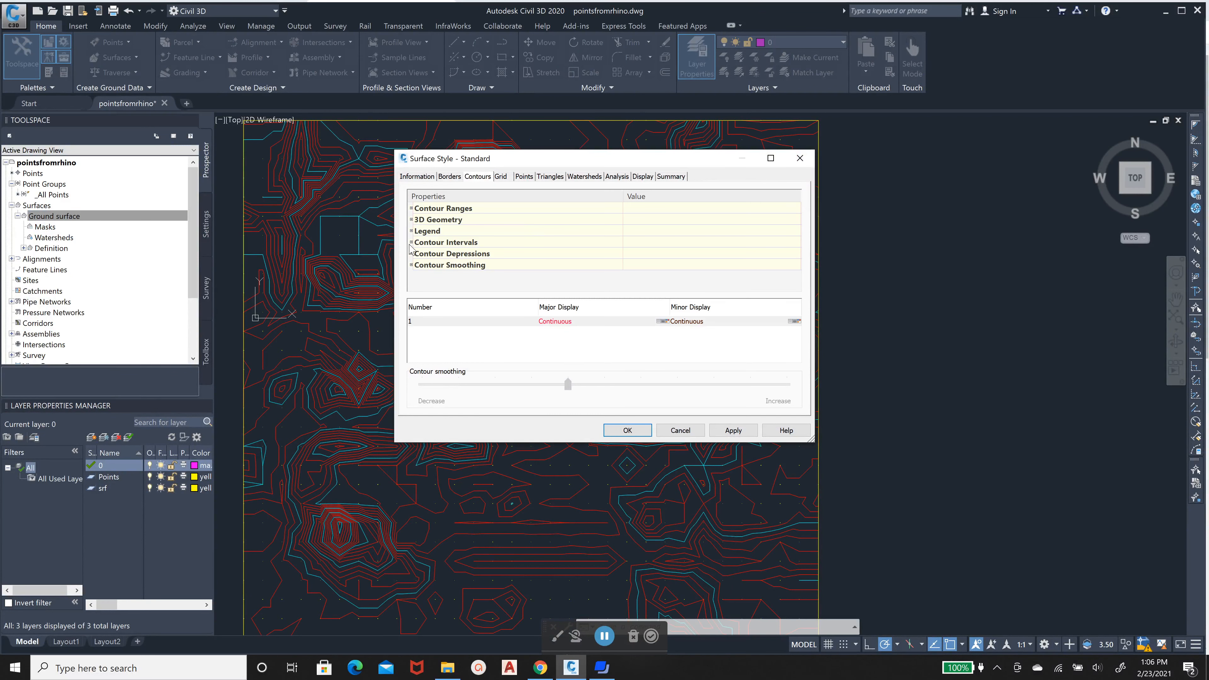
click(412, 266)
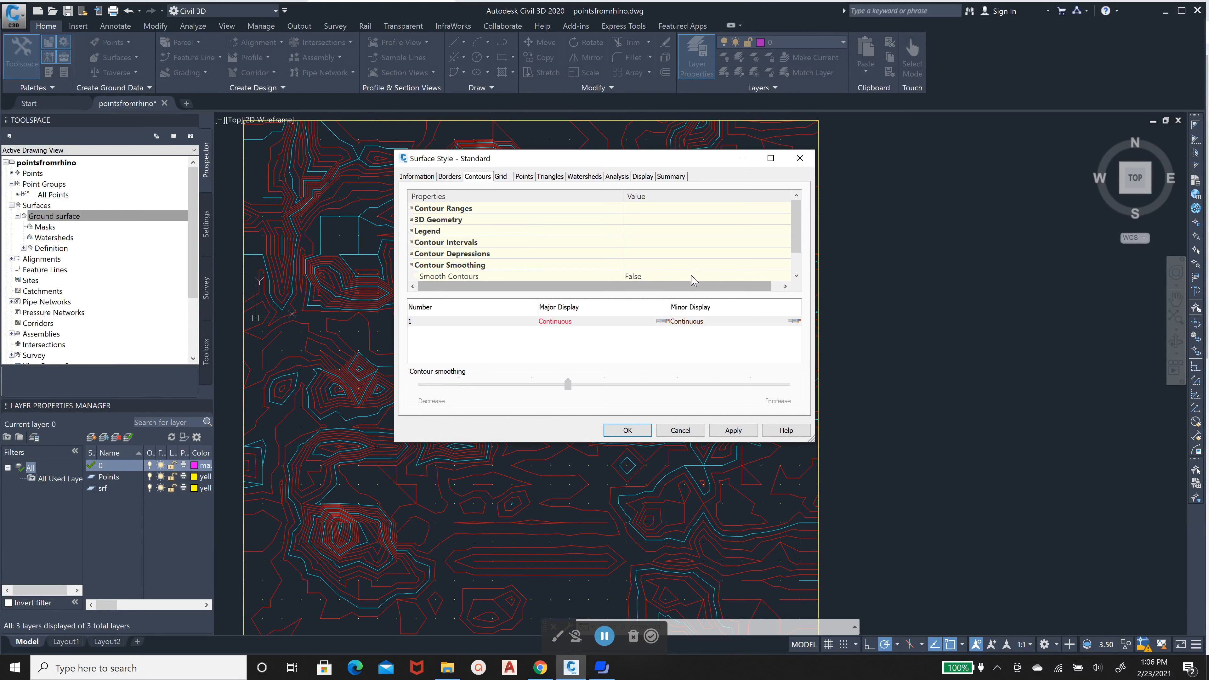
click(642, 275)
click(643, 266)
click(641, 266)
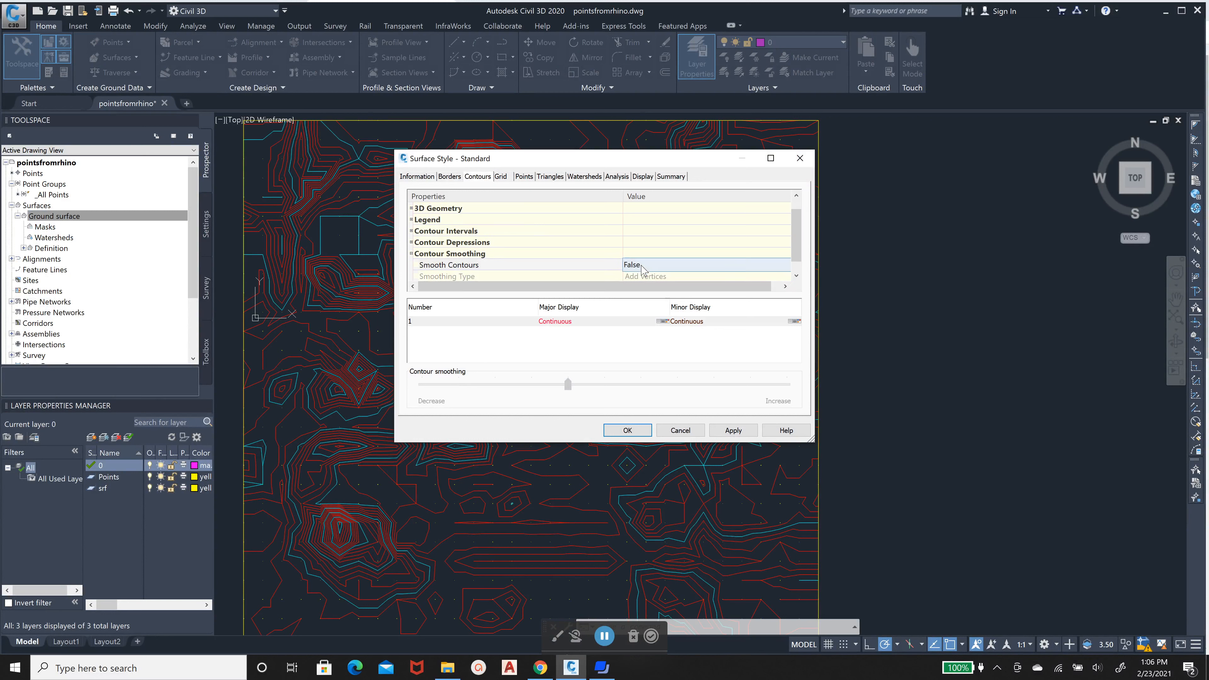
click(645, 271)
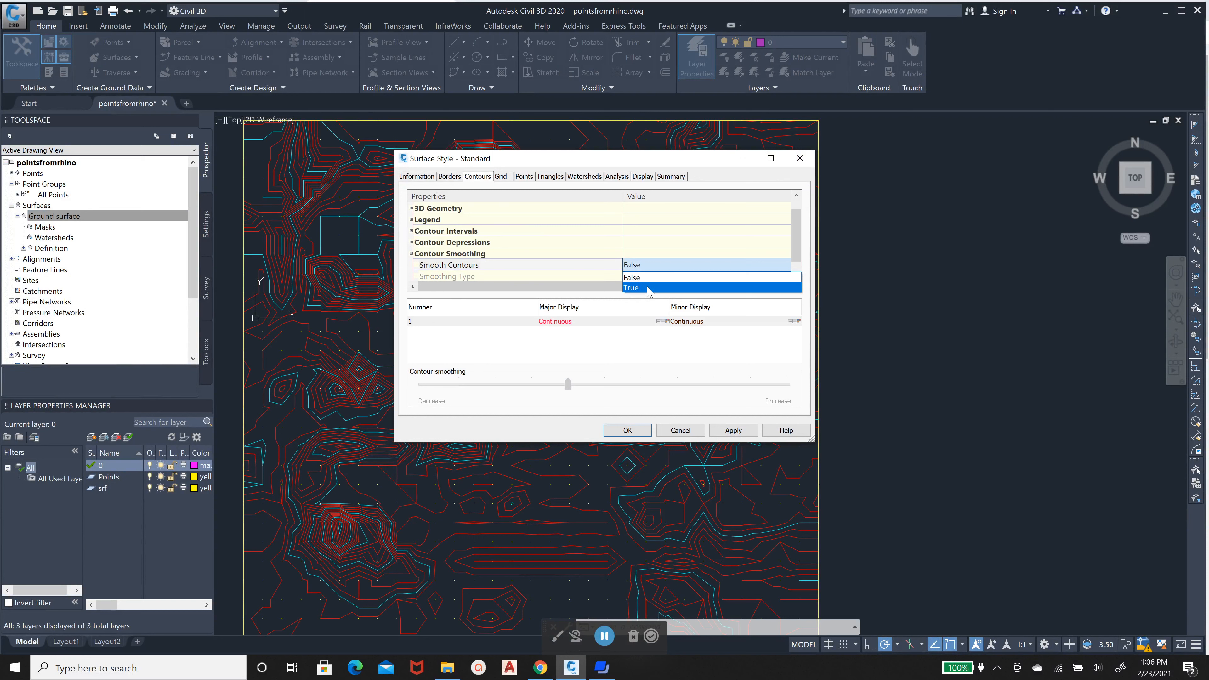
click(642, 276)
Keep Add vertices as the contour smoothing type and accept the surface style changes.
click(642, 266)
click(643, 265)
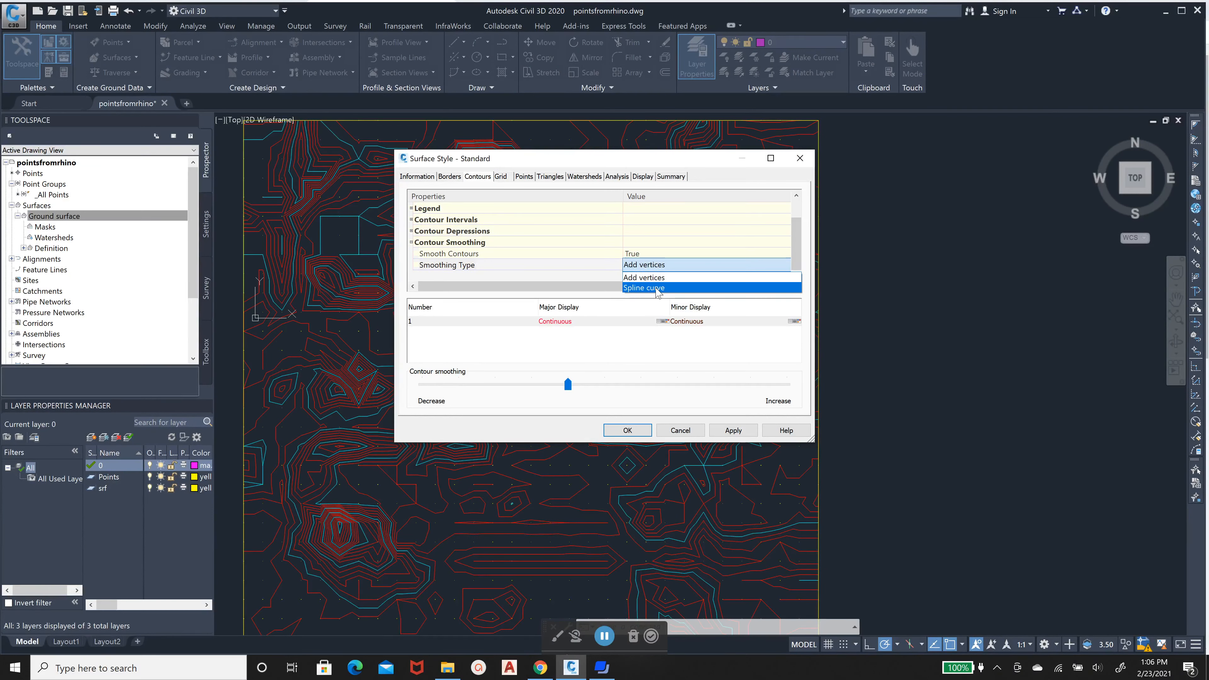
click(653, 278)
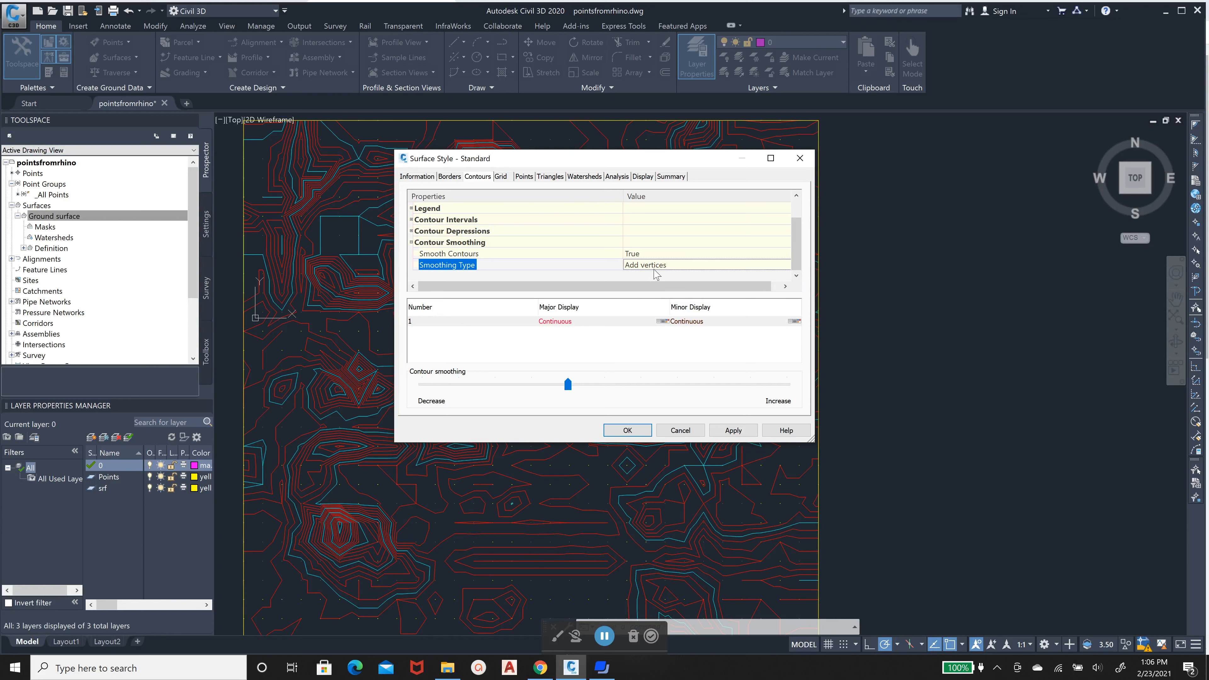
click(501, 279)
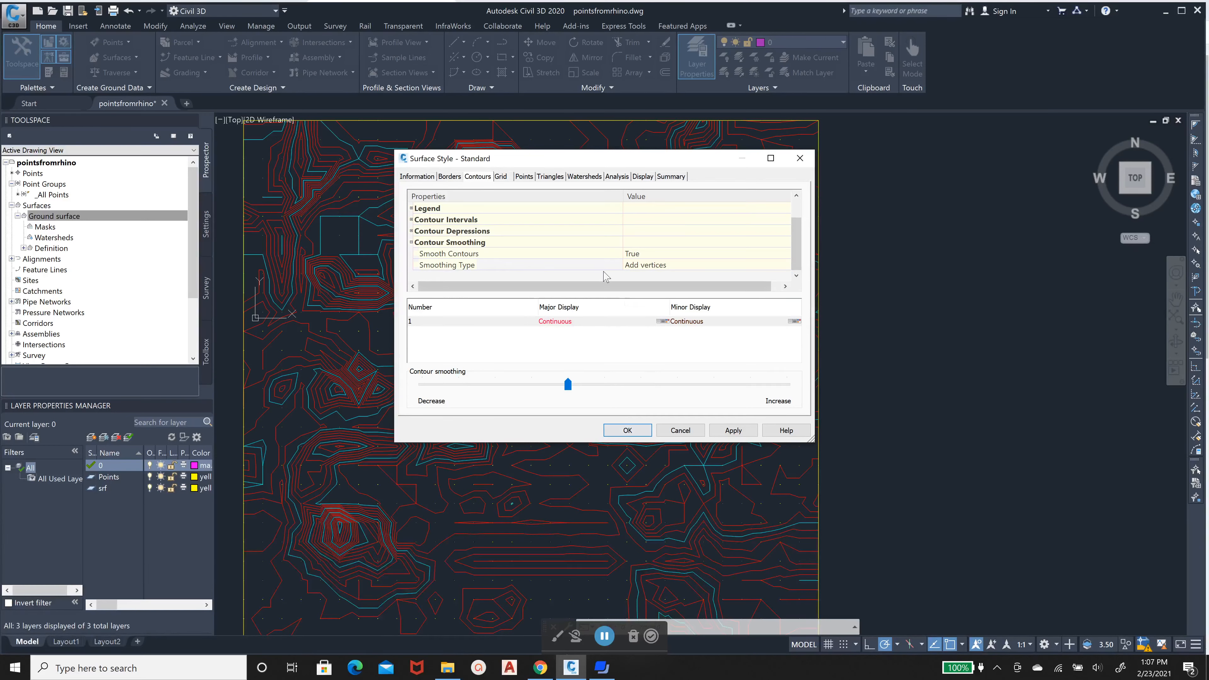
click(621, 431)
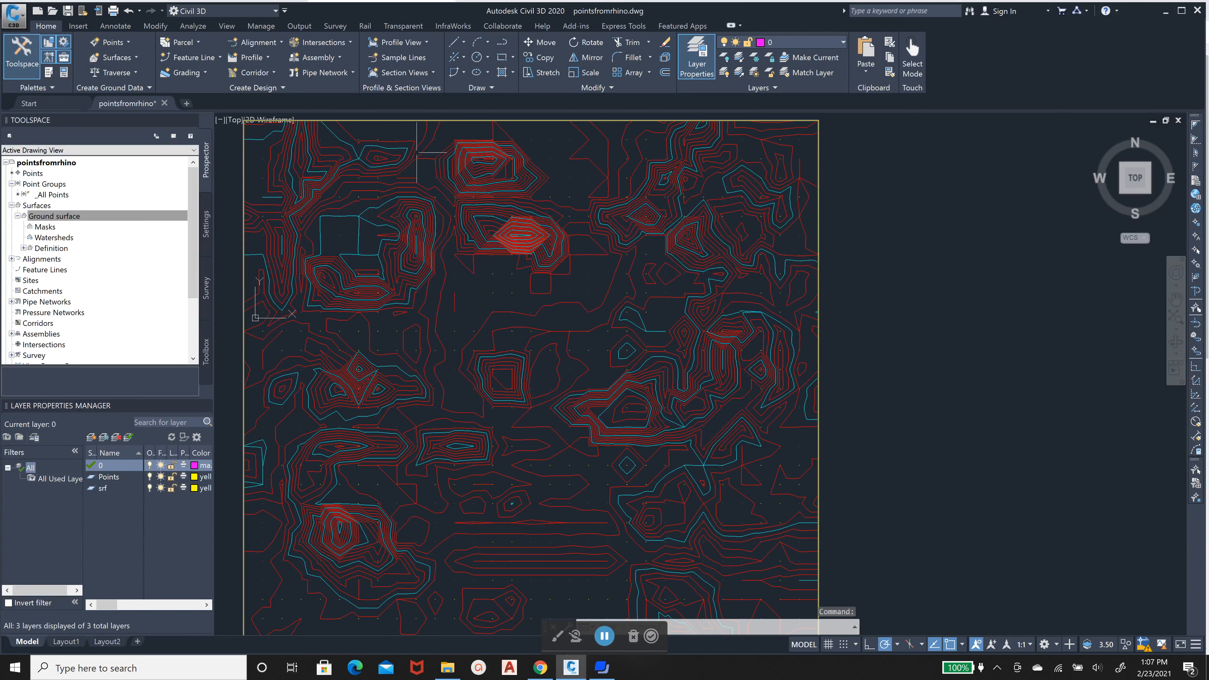
Inspect the shape of the smoothed contours up close and over the whole surface.
scroll(401, 430, up, 6)
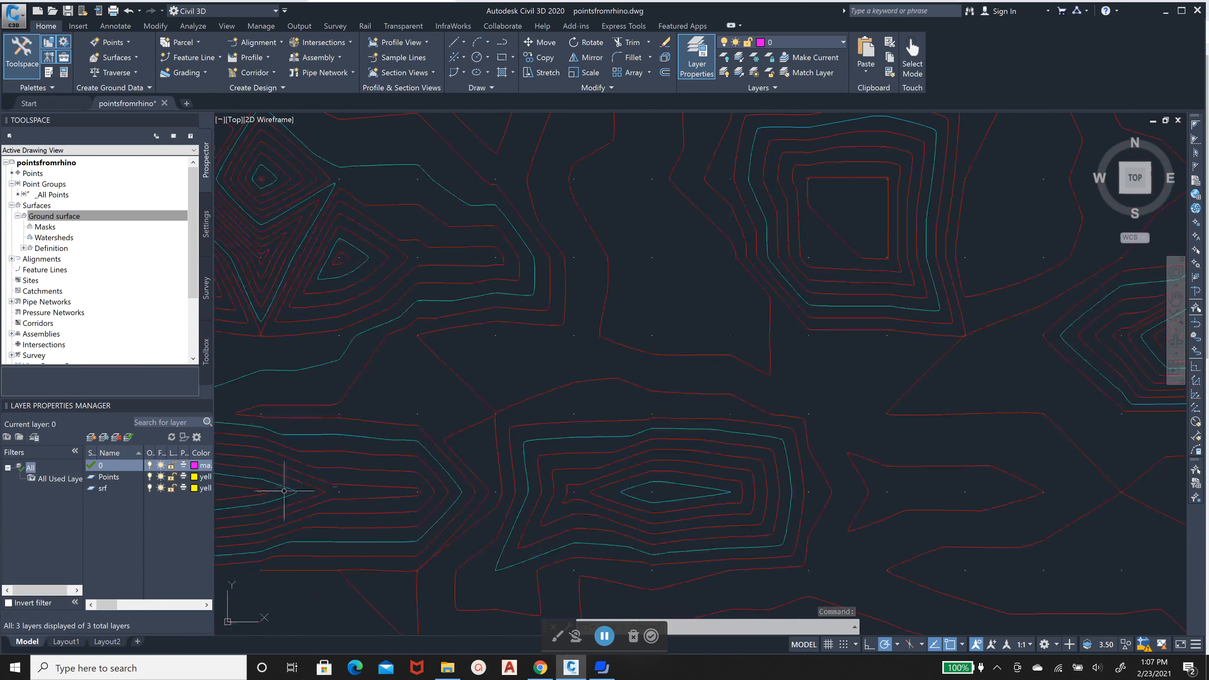
scroll(285, 491, up, 4)
click(316, 504)
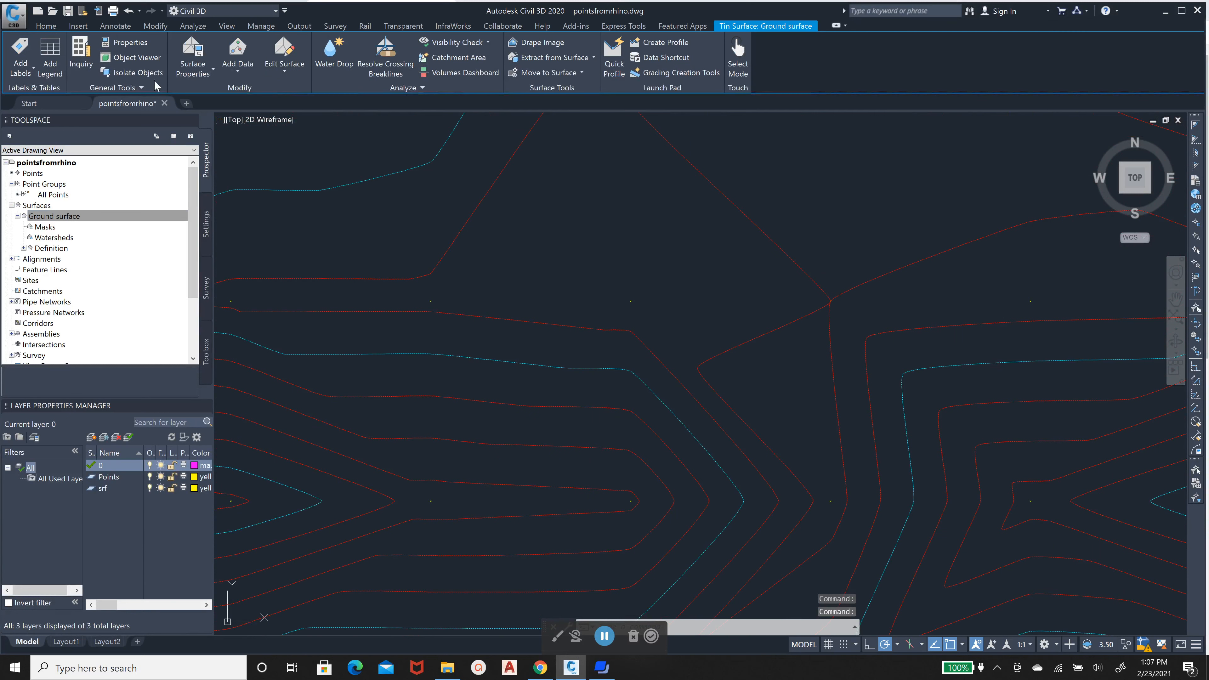
scroll(604, 300, down, 4)
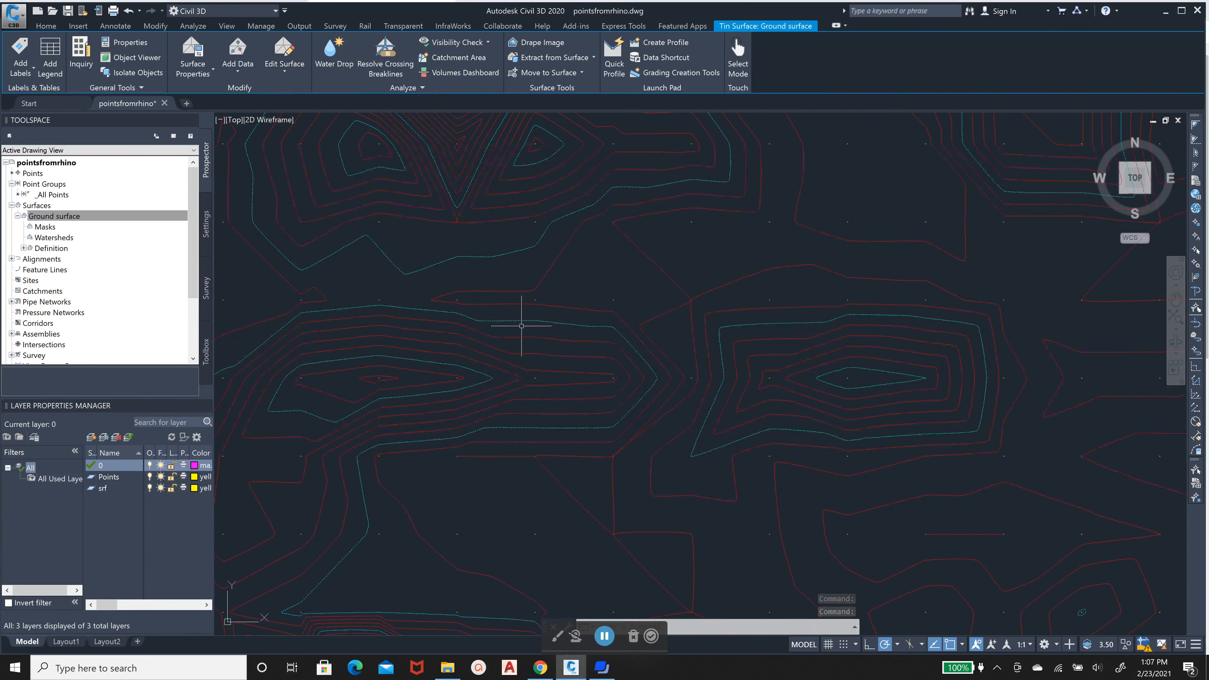
key(Escape)
scroll(528, 323, down, 2)
scroll(540, 334, down, 2)
scroll(571, 333, down, 4)
scroll(658, 190, up, 6)
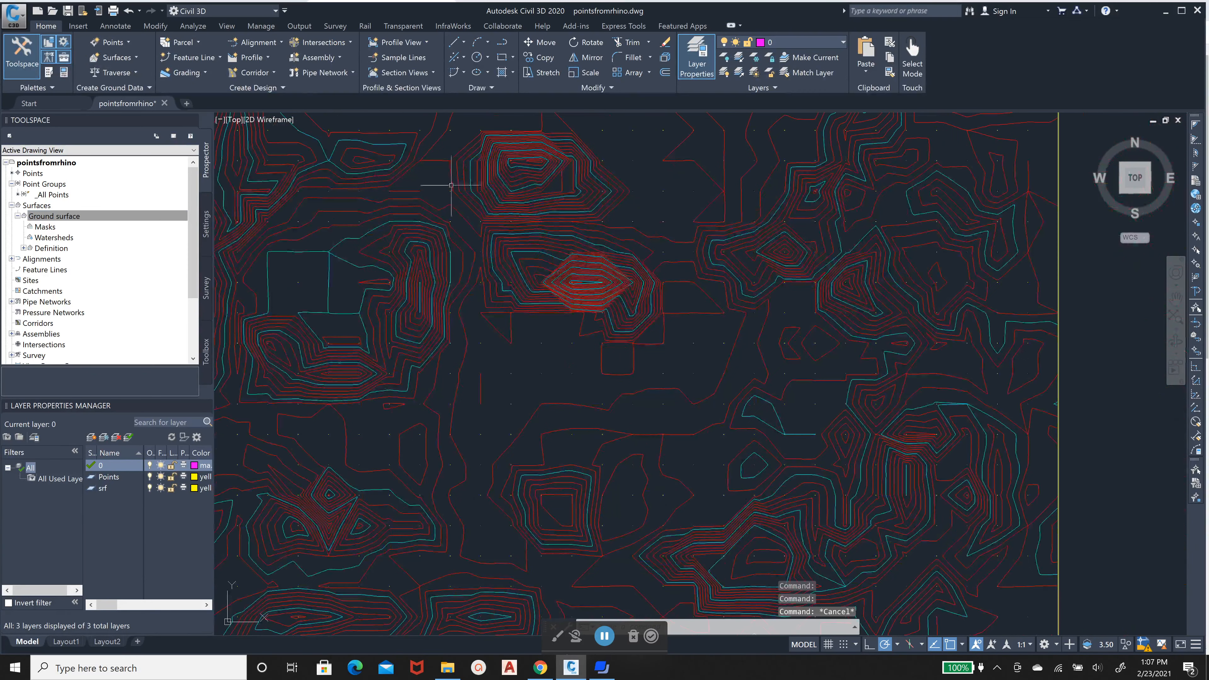
scroll(380, 181, down, 4)
Reopen the Ground surface's style, make Watersheds visible in the plan display, and check the watershed property groups.
click(143, 216)
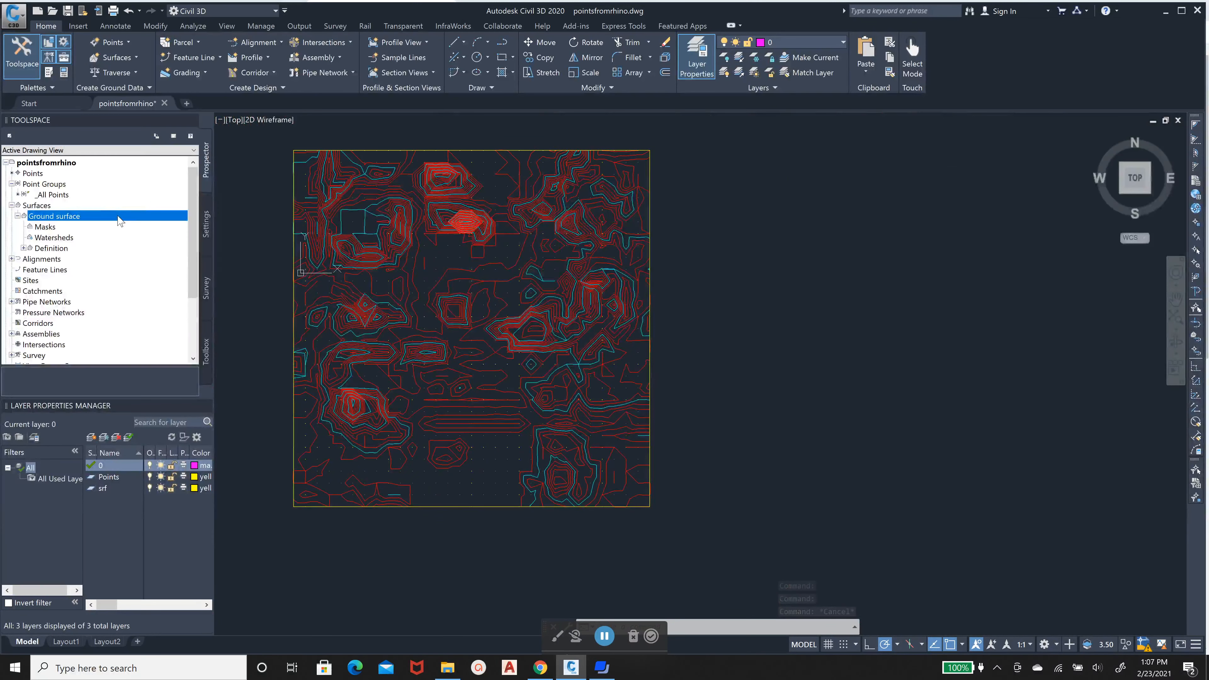
right_click(119, 219)
click(158, 236)
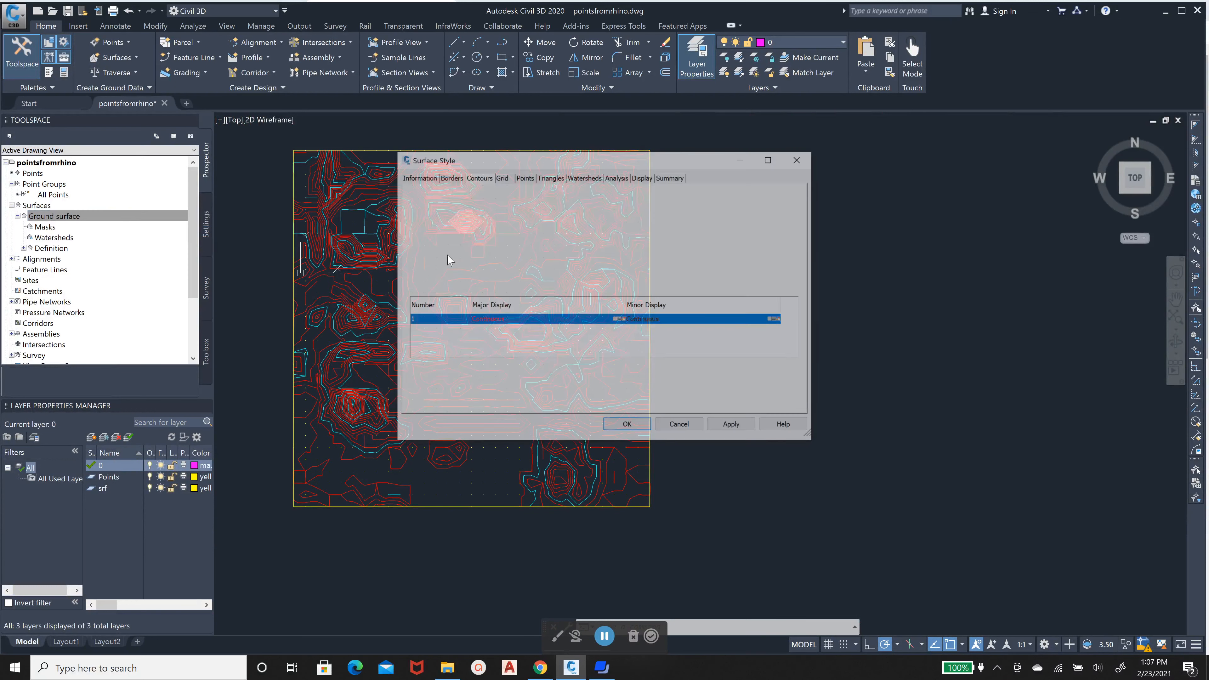
click(548, 177)
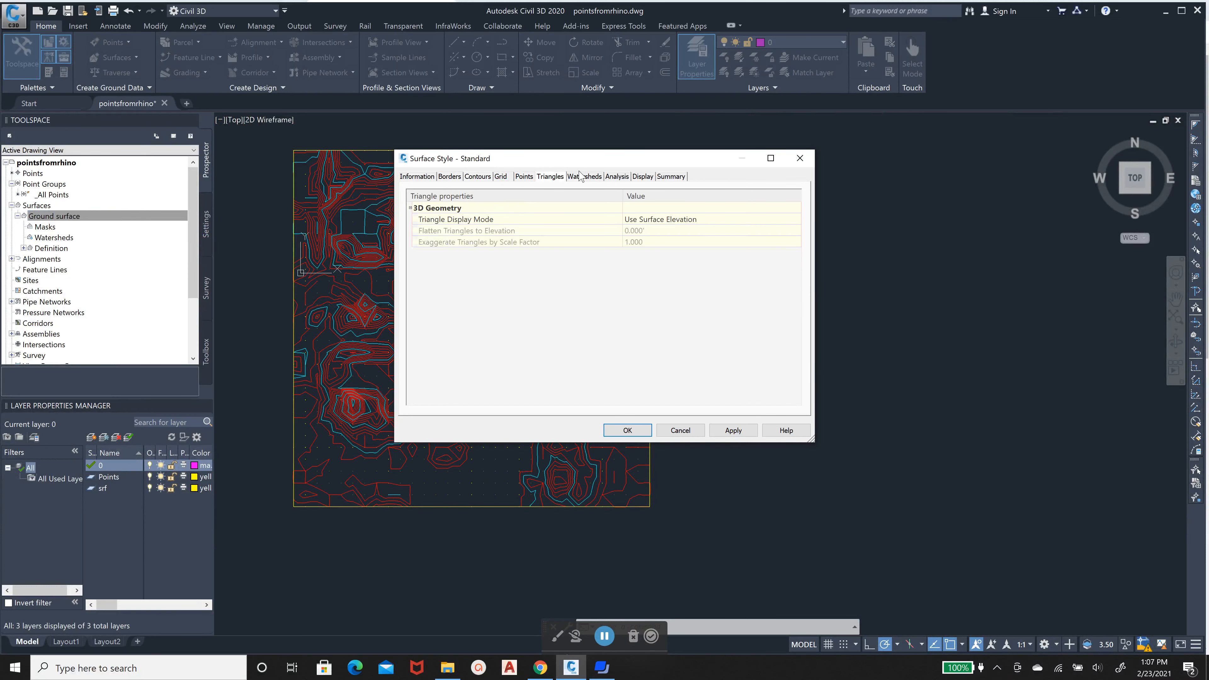
click(584, 176)
click(643, 177)
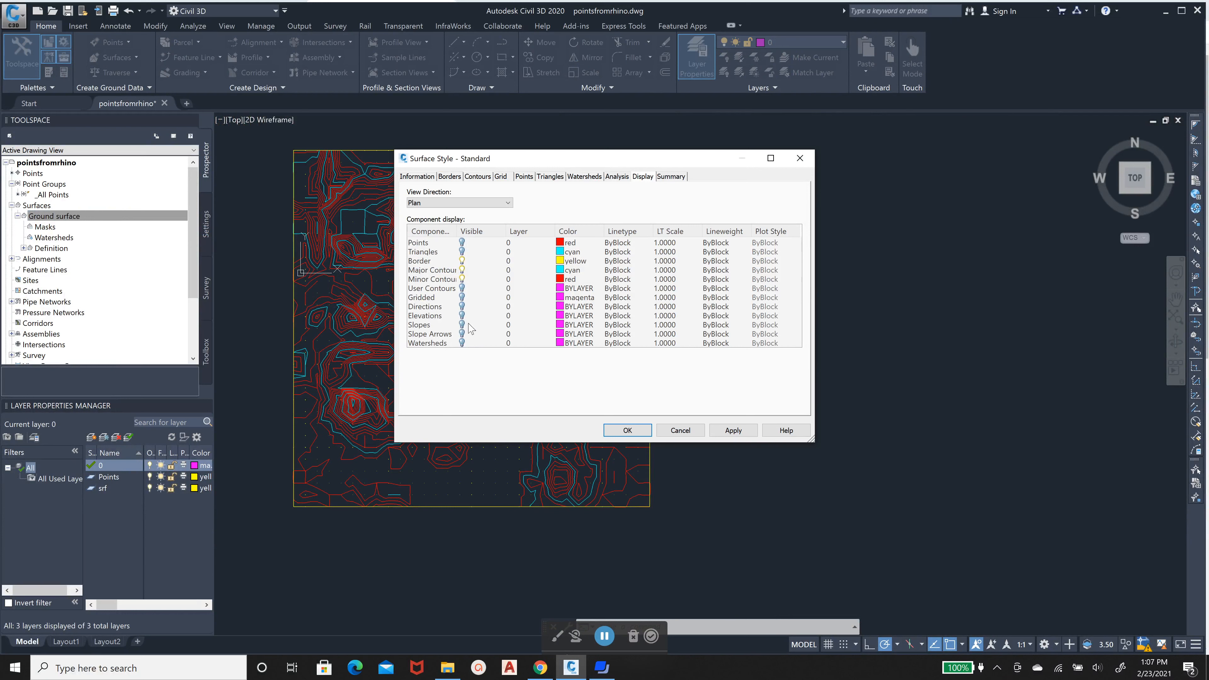
click(460, 345)
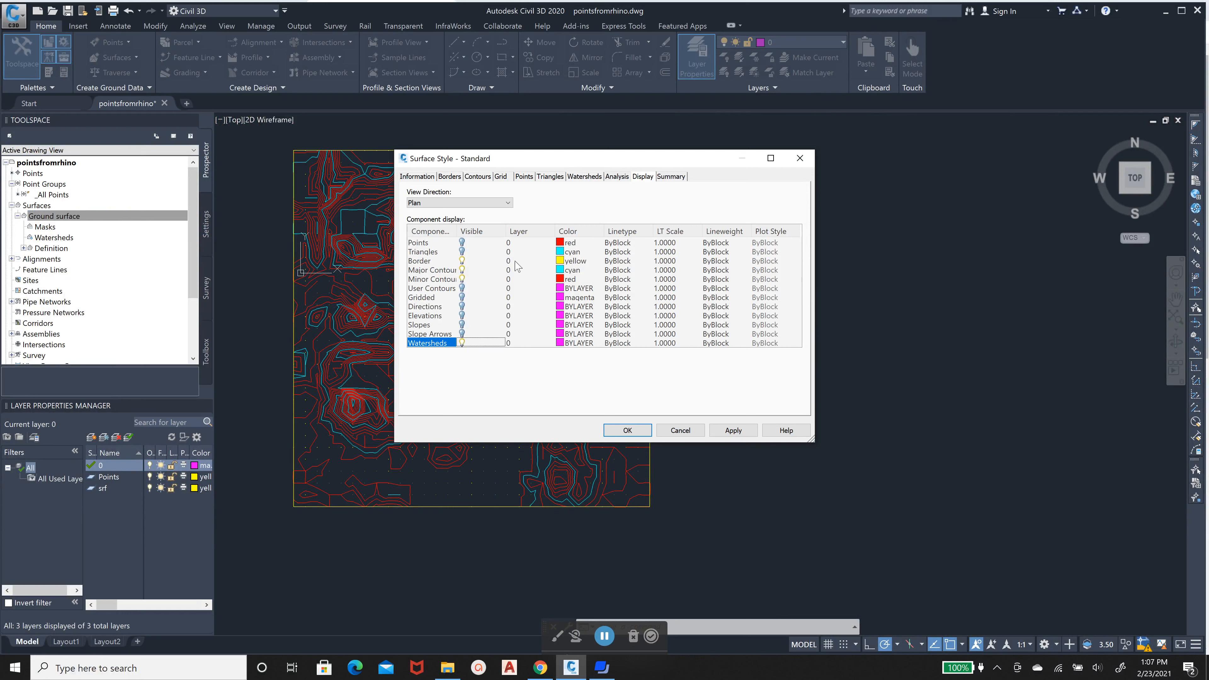
click(591, 181)
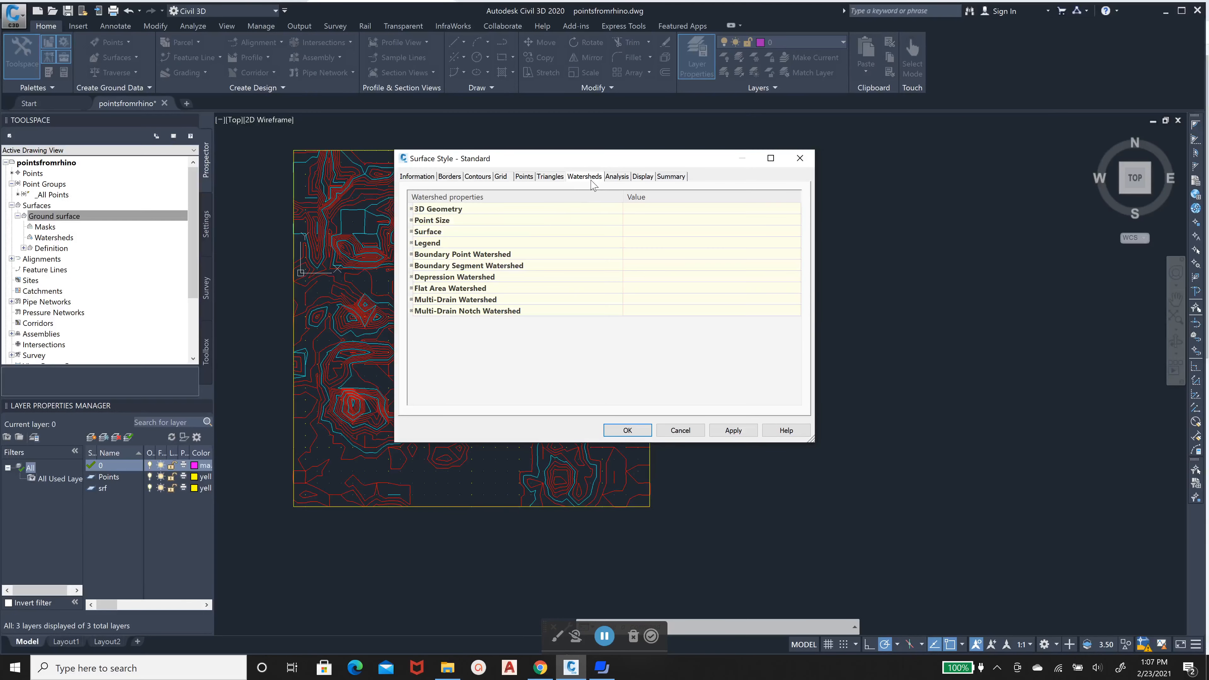
click(642, 177)
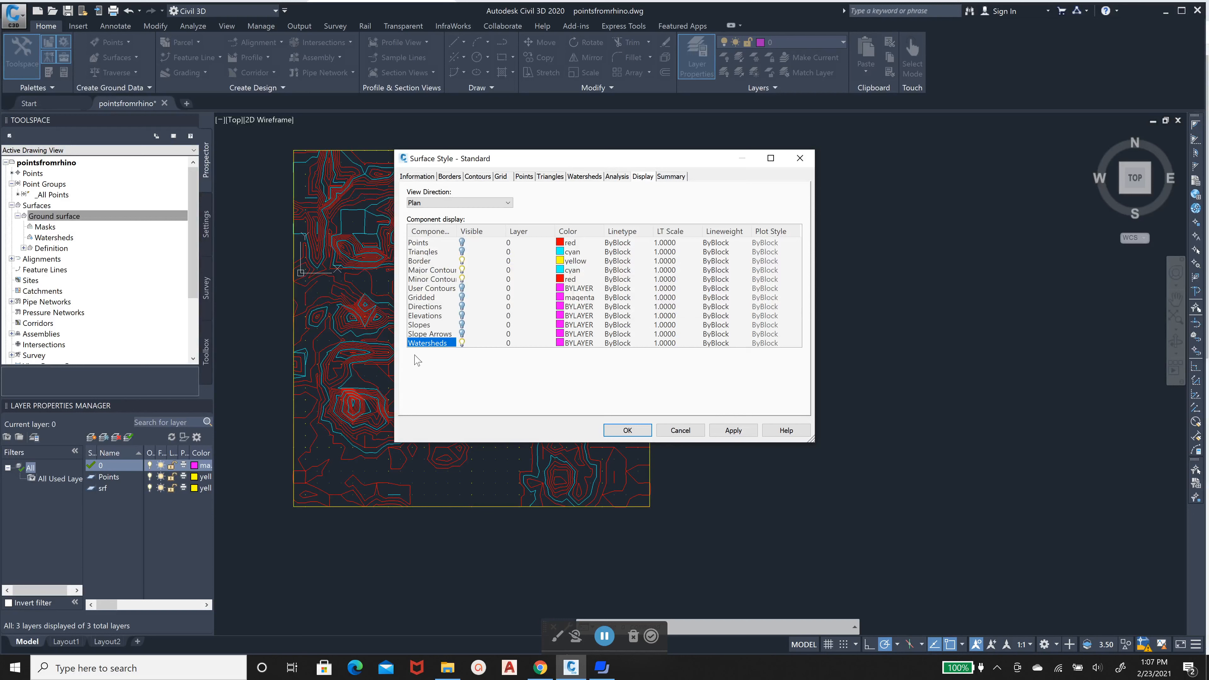
click(592, 178)
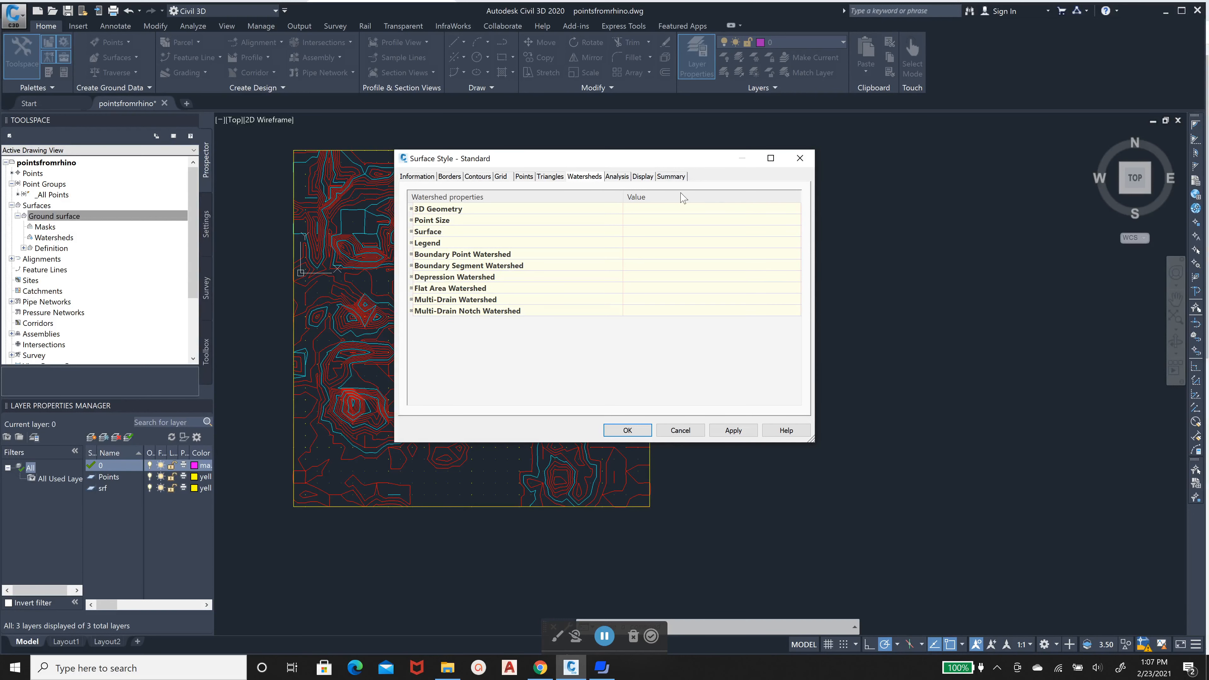
click(638, 181)
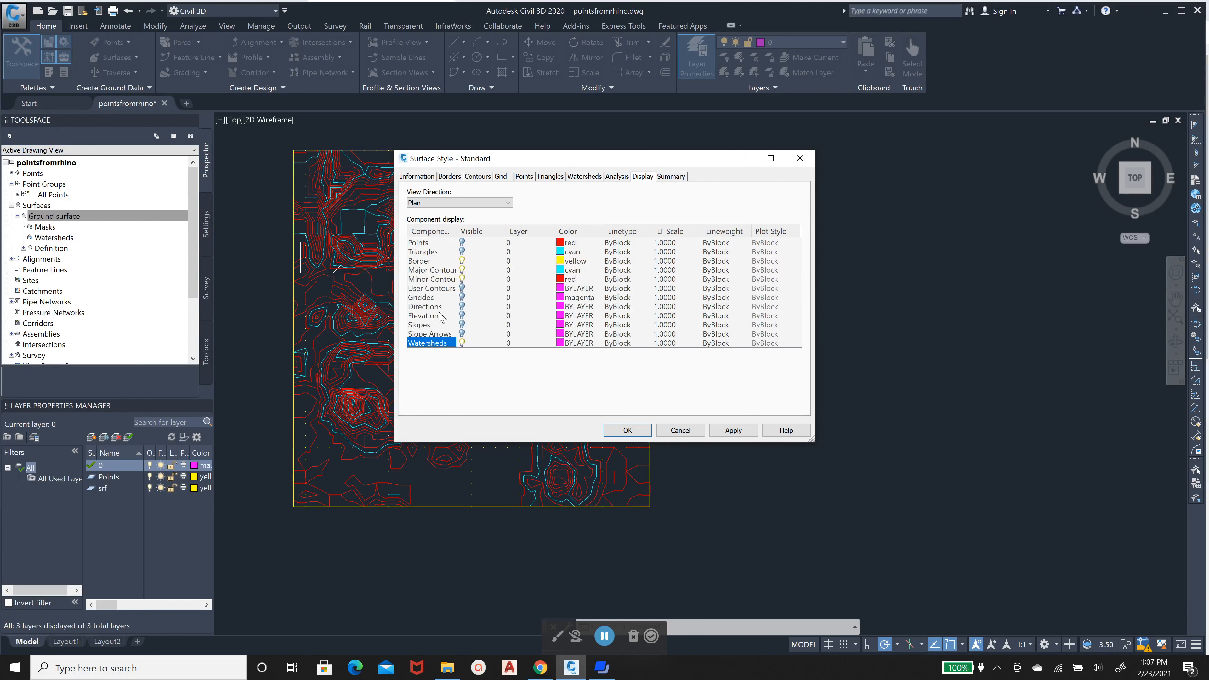
Set the Flat Area Watershed color to index color 8 in the surface style's watershed properties.
click(585, 177)
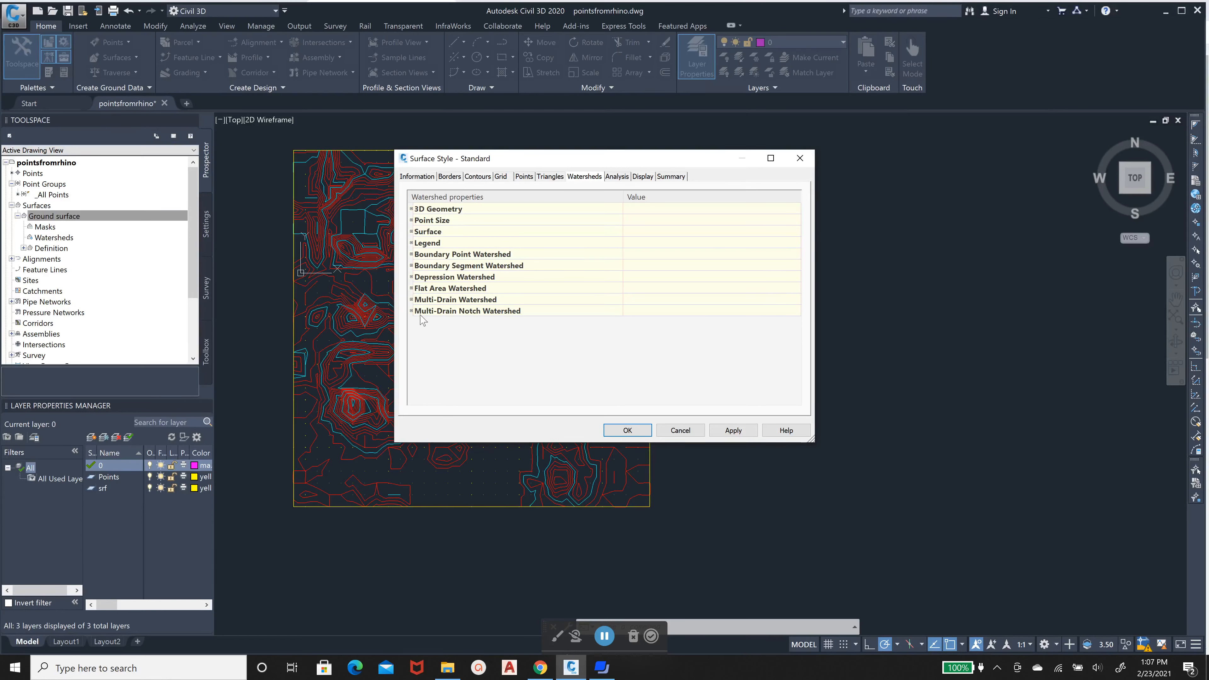
click(411, 288)
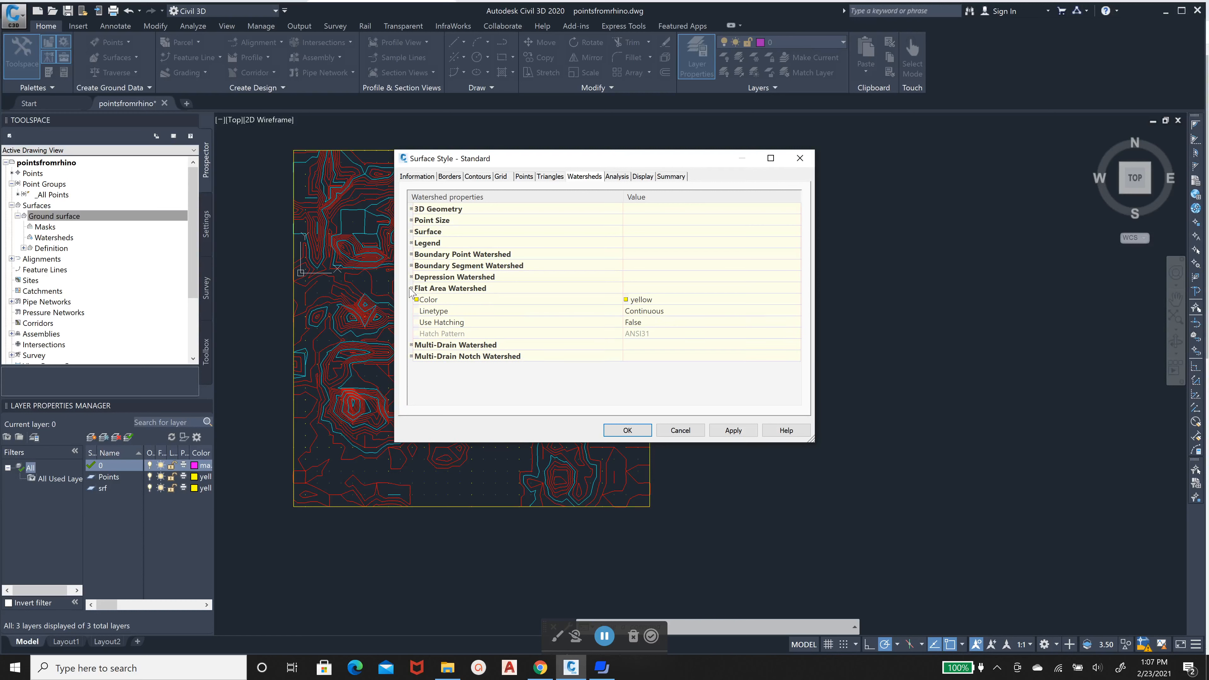
click(627, 303)
click(795, 299)
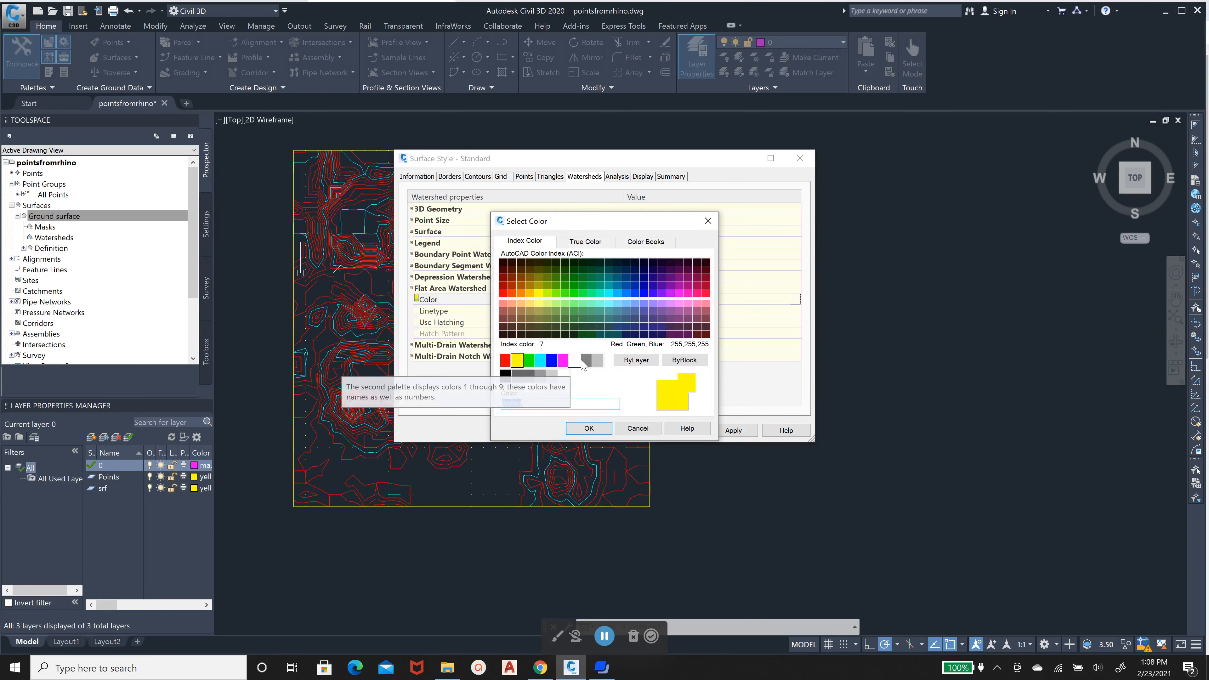
click(586, 360)
click(600, 431)
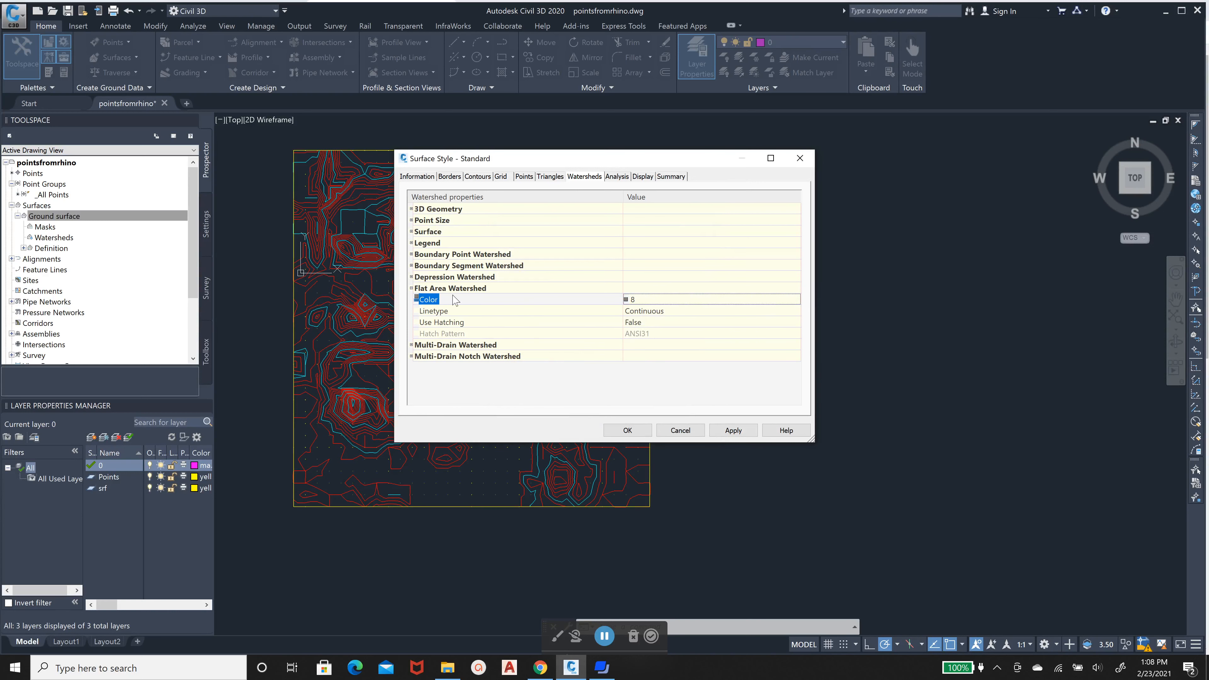
Check the Depression Watershed properties, keep its green color, and accept the surface style changes.
click(435, 277)
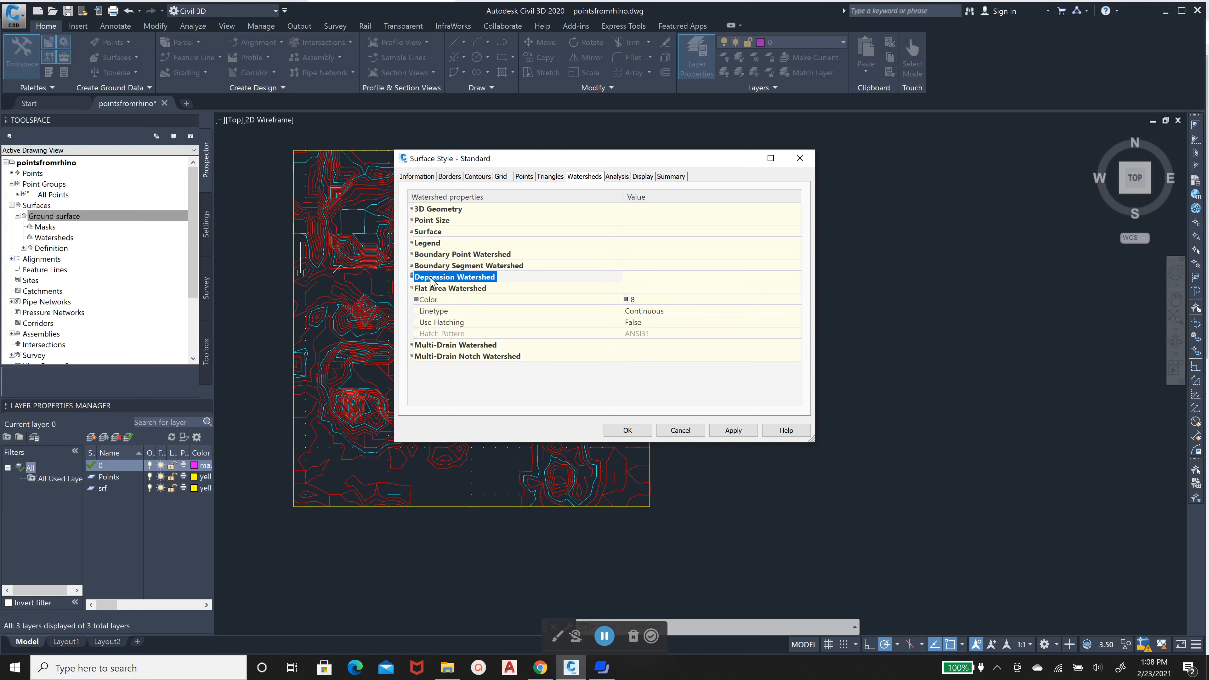
click(412, 276)
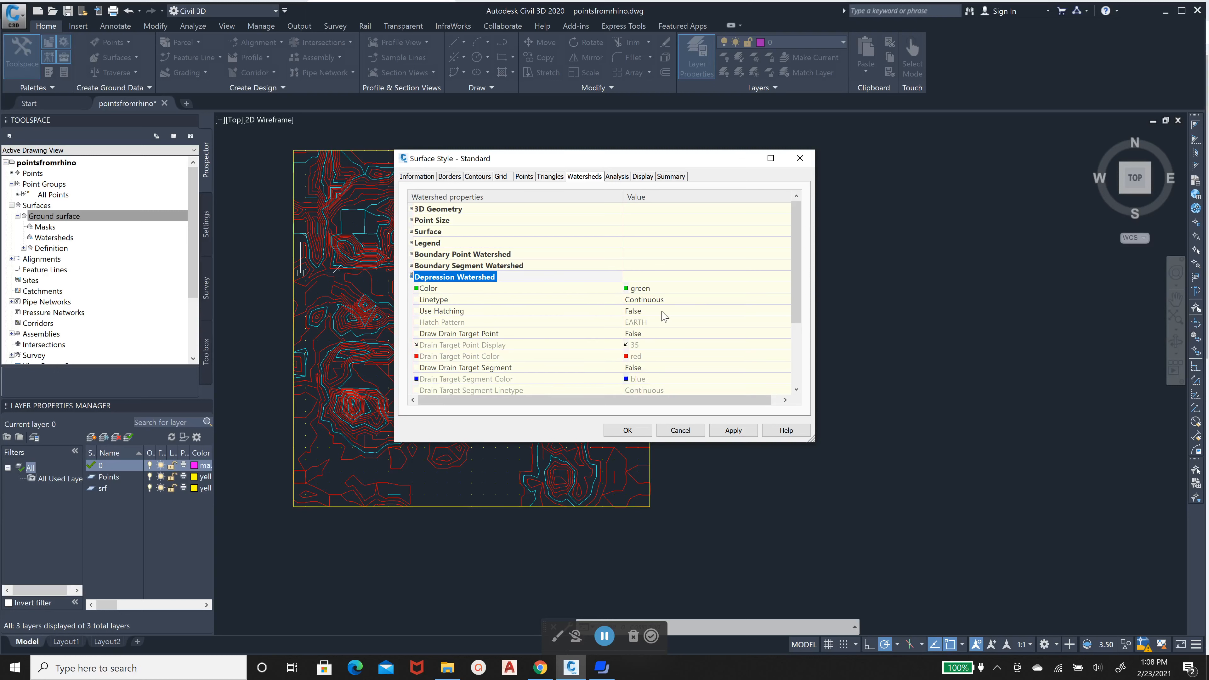
click(627, 291)
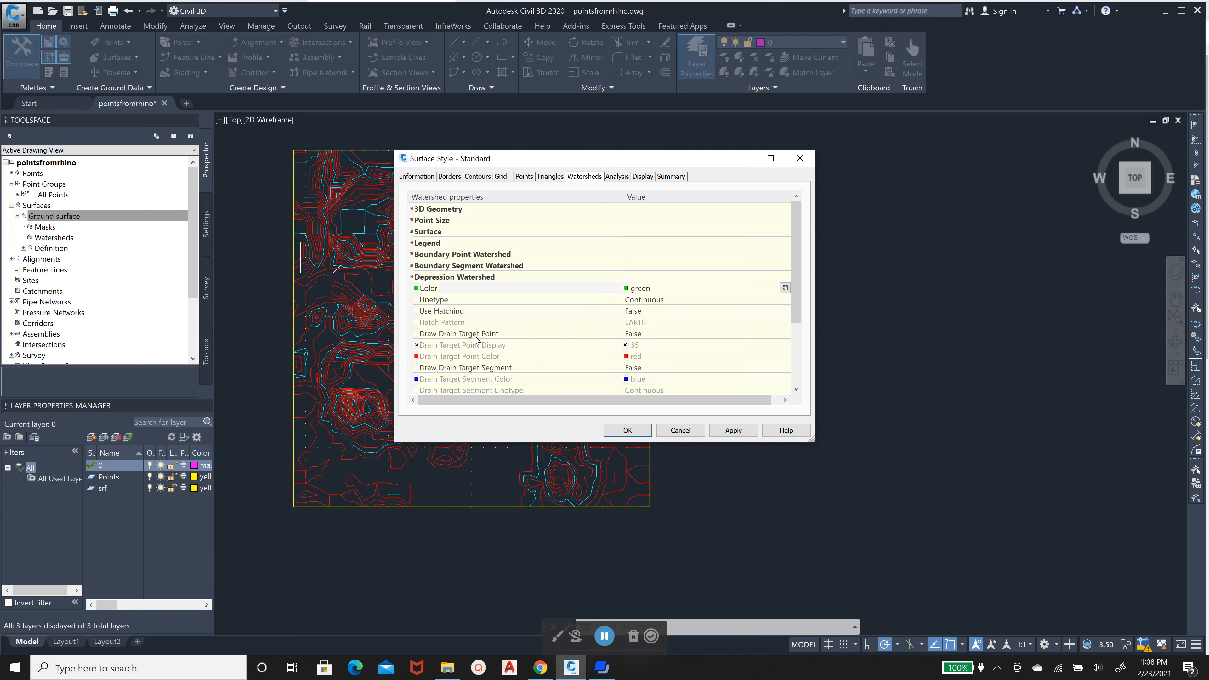
click(784, 288)
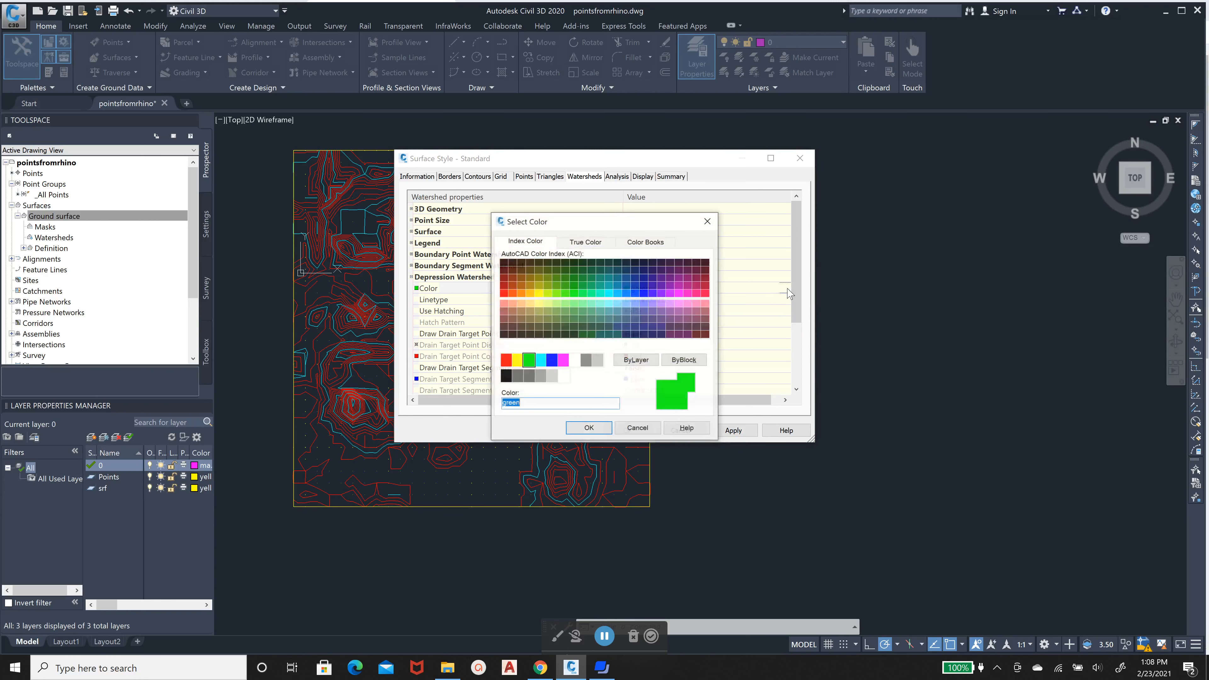
click(635, 427)
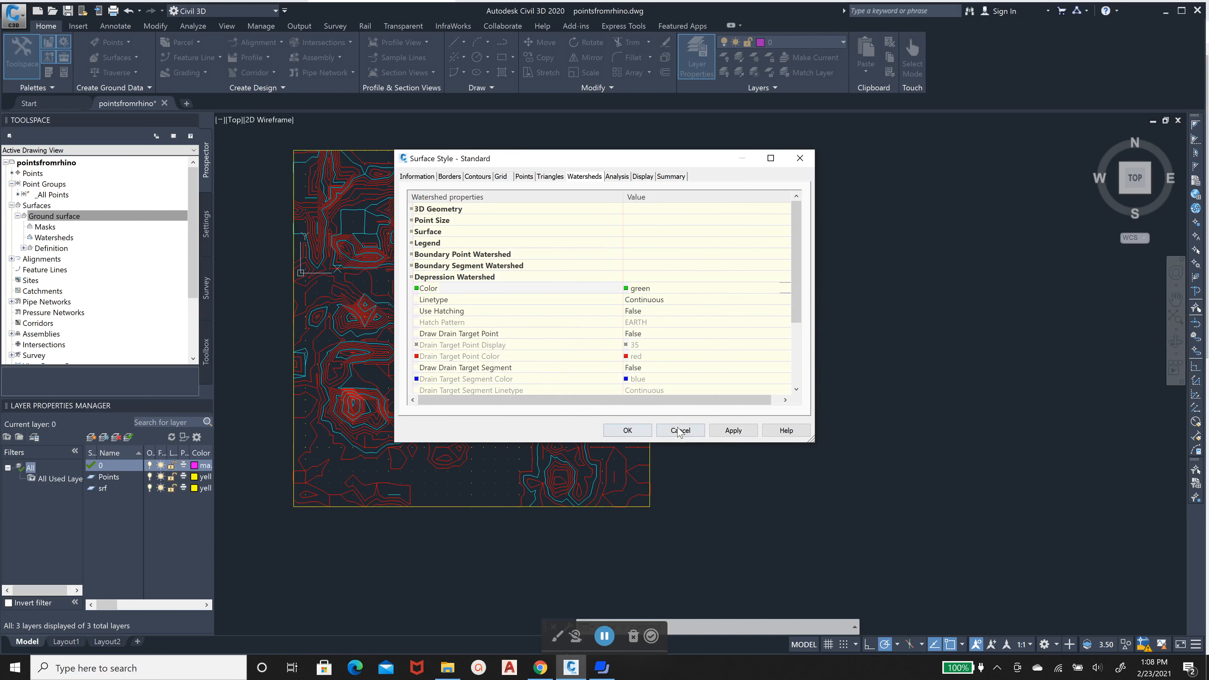
click(626, 429)
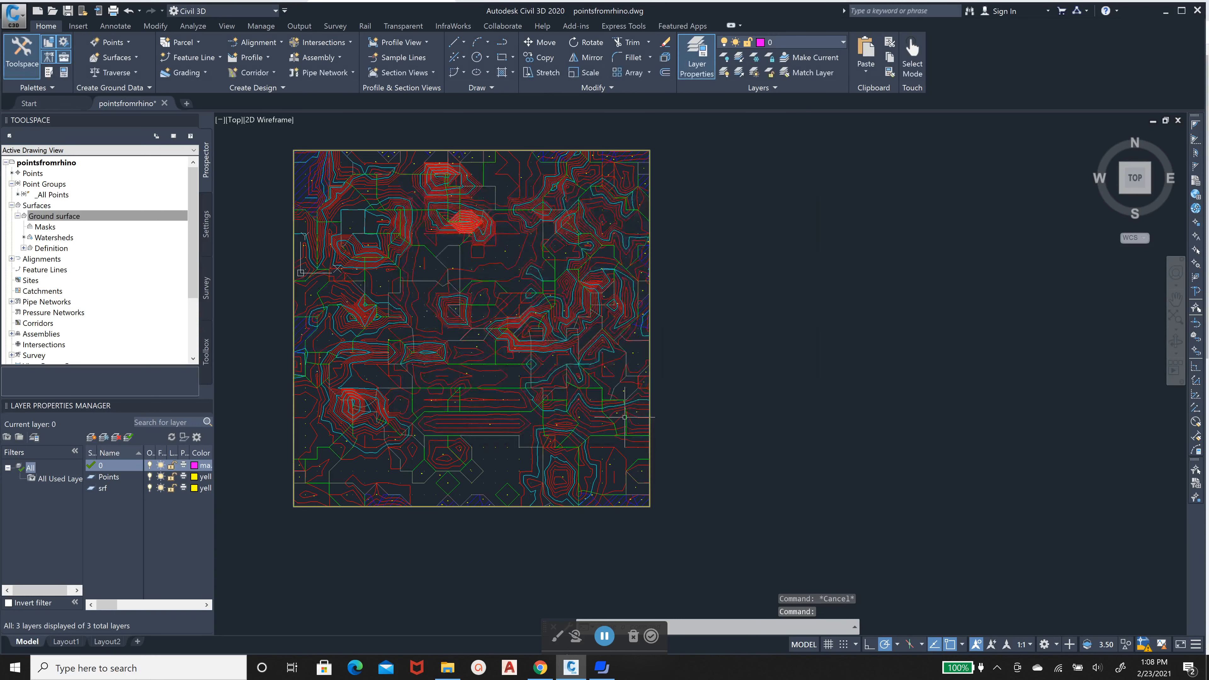
Inspect the watershed boundaries among the contours up close and over the whole surface.
scroll(417, 182, up, 3)
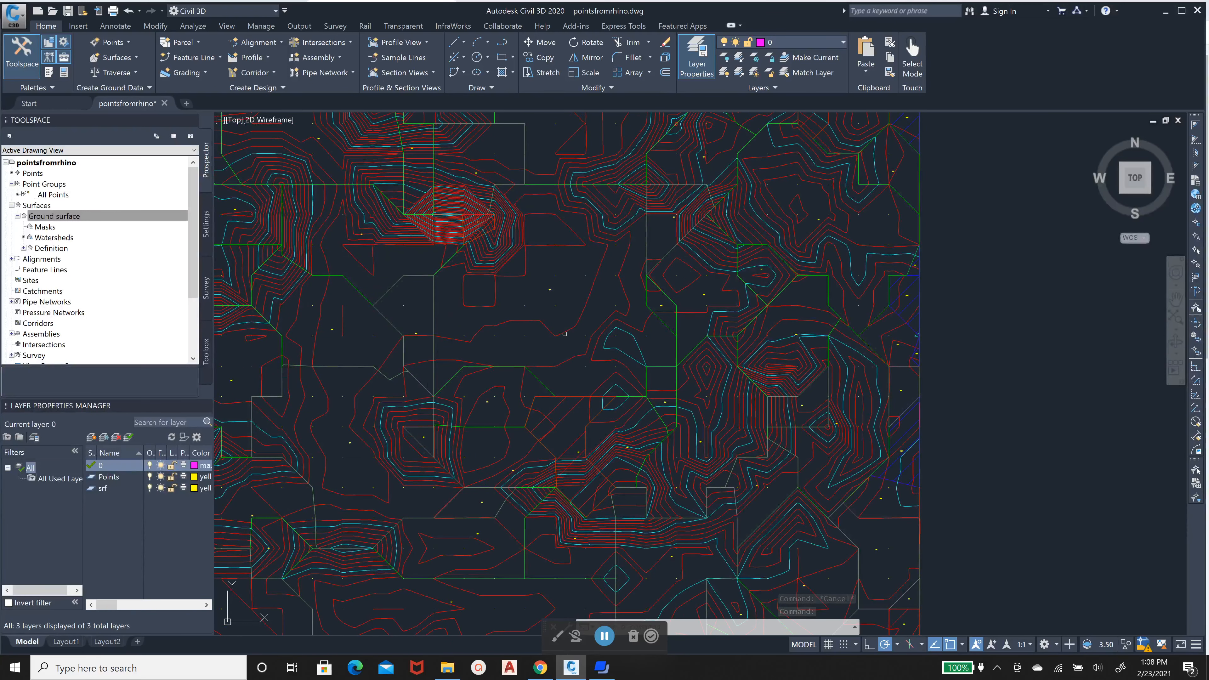
scroll(486, 319, up, 5)
click(431, 297)
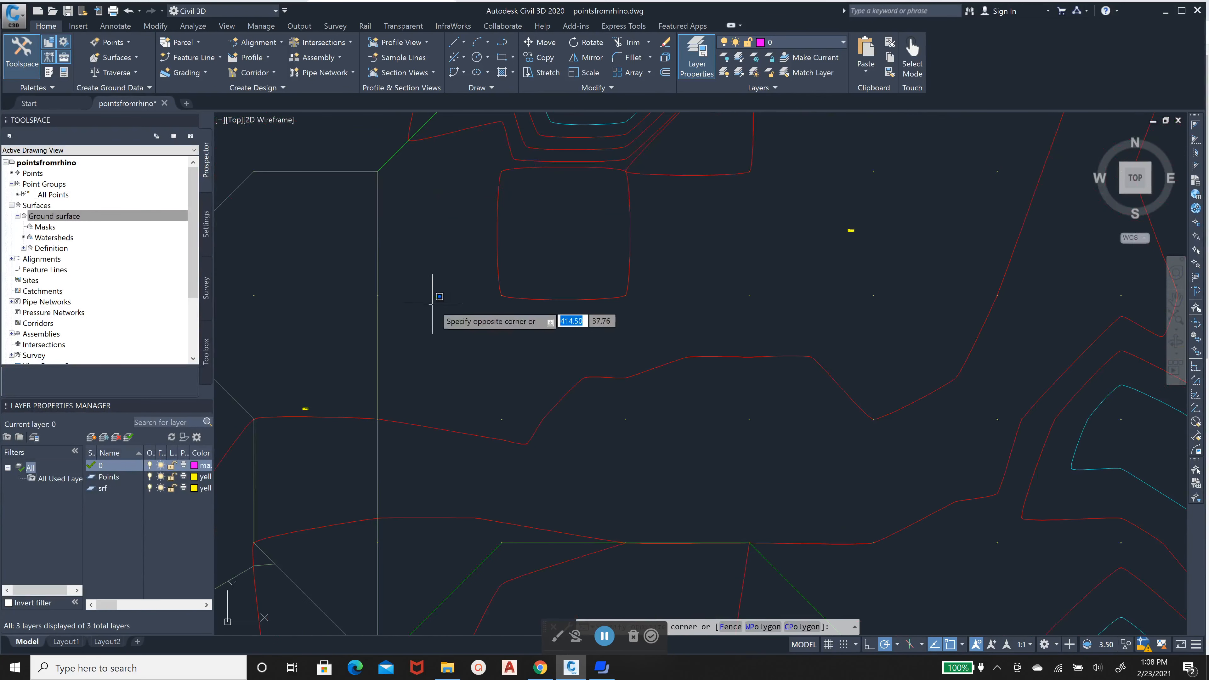
scroll(430, 305, down, 5)
key(Escape)
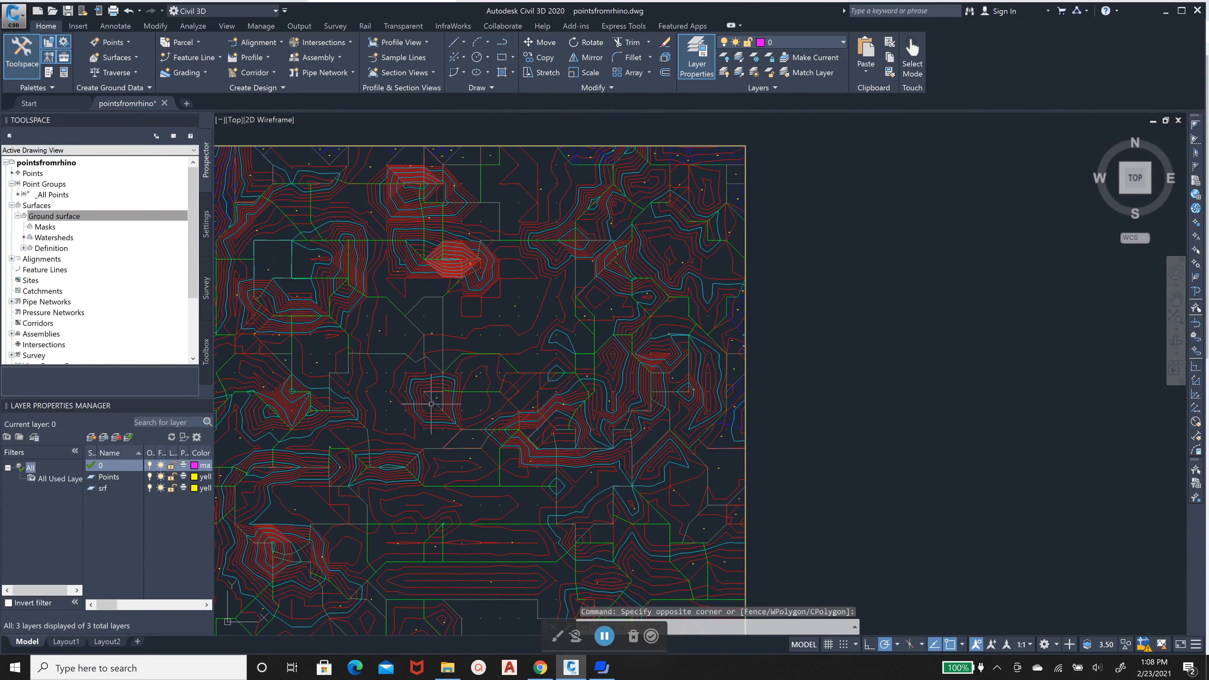
scroll(522, 280, down, 3)
scroll(522, 280, up, 4)
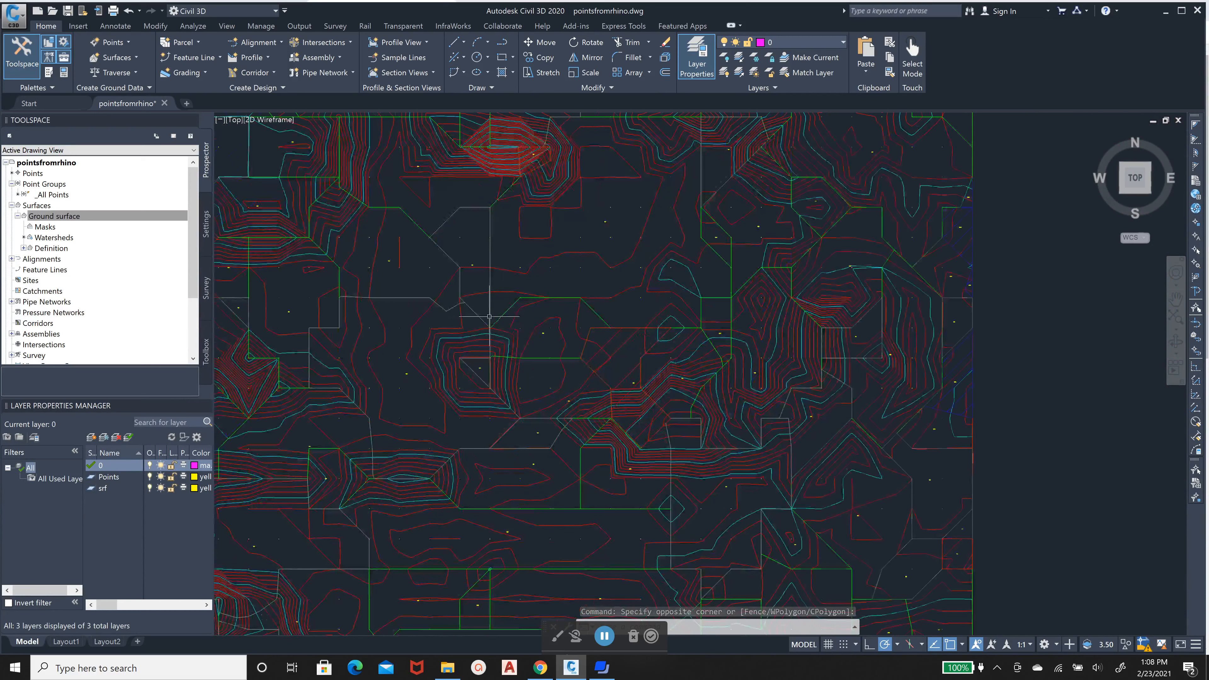
scroll(522, 280, down, 5)
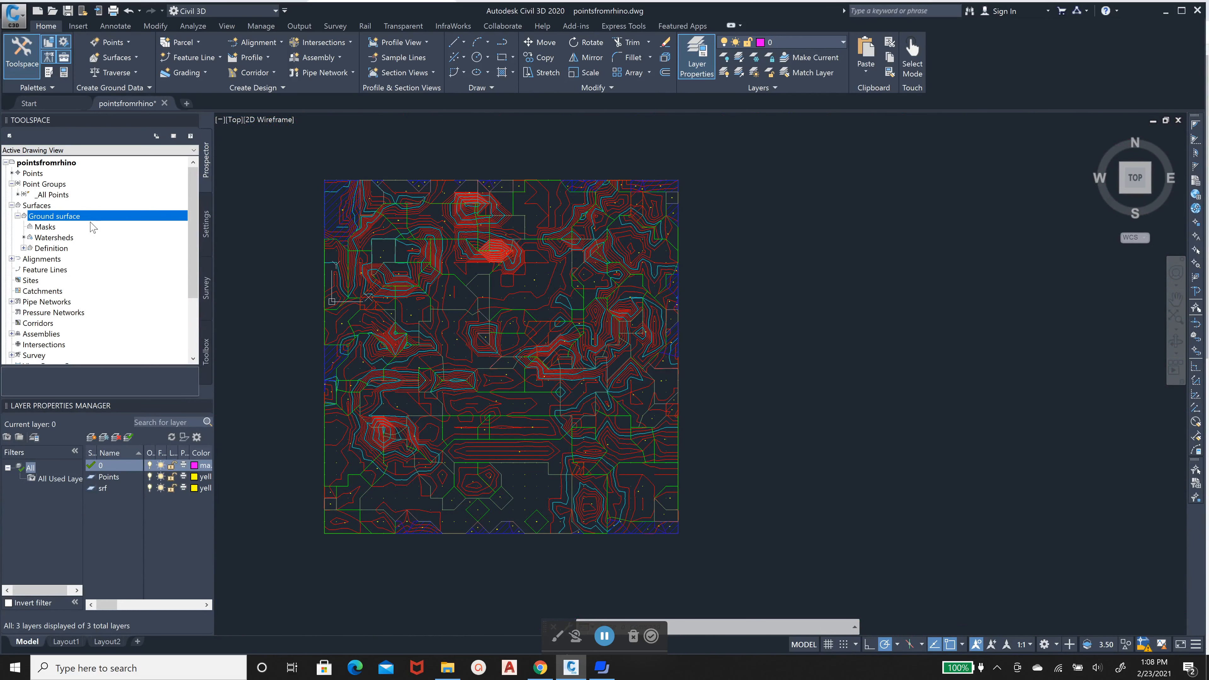
Reopen the Ground surface's style, hide Watersheds and make Slope Arrows visible in the plan display.
right_click(70, 220)
click(93, 236)
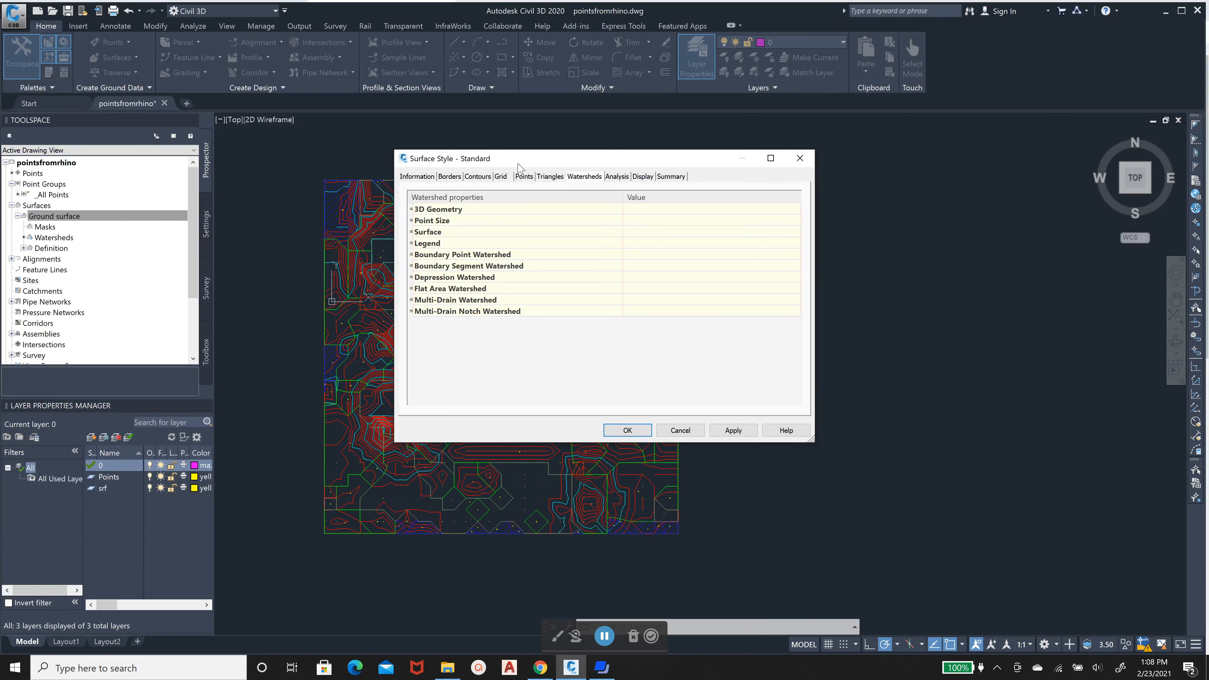
click(642, 176)
click(461, 343)
click(461, 334)
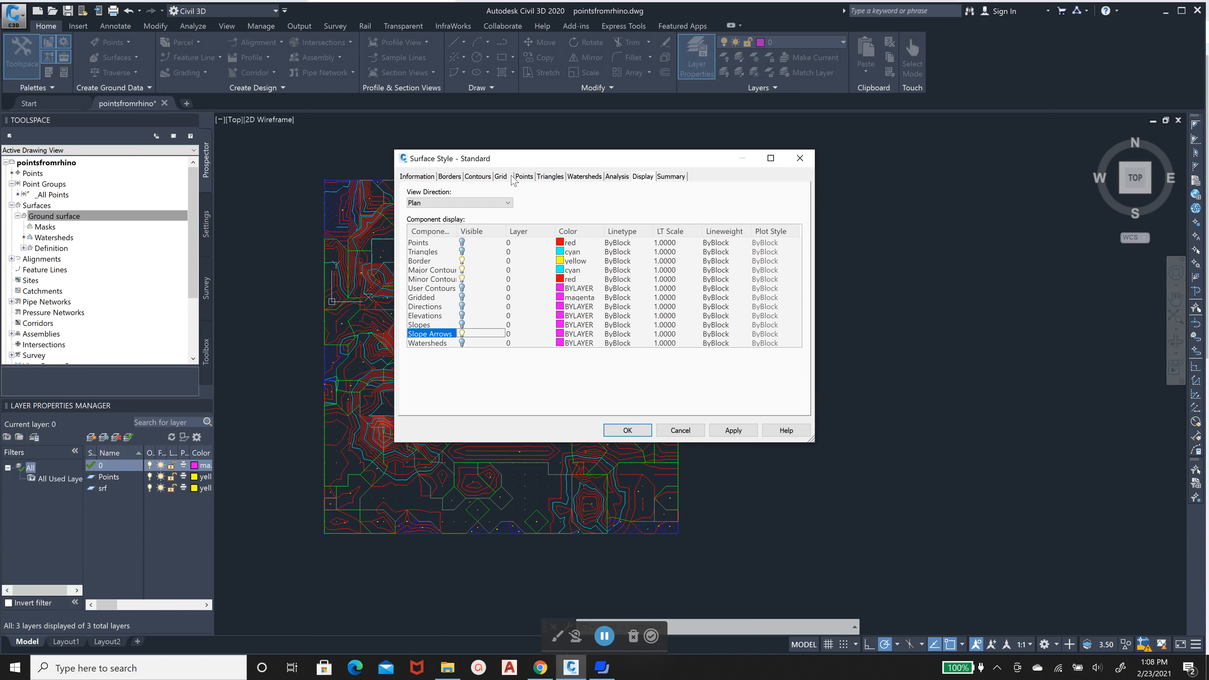
Examine the Slope Arrows analysis properties, including the color scheme and range precision.
click(617, 177)
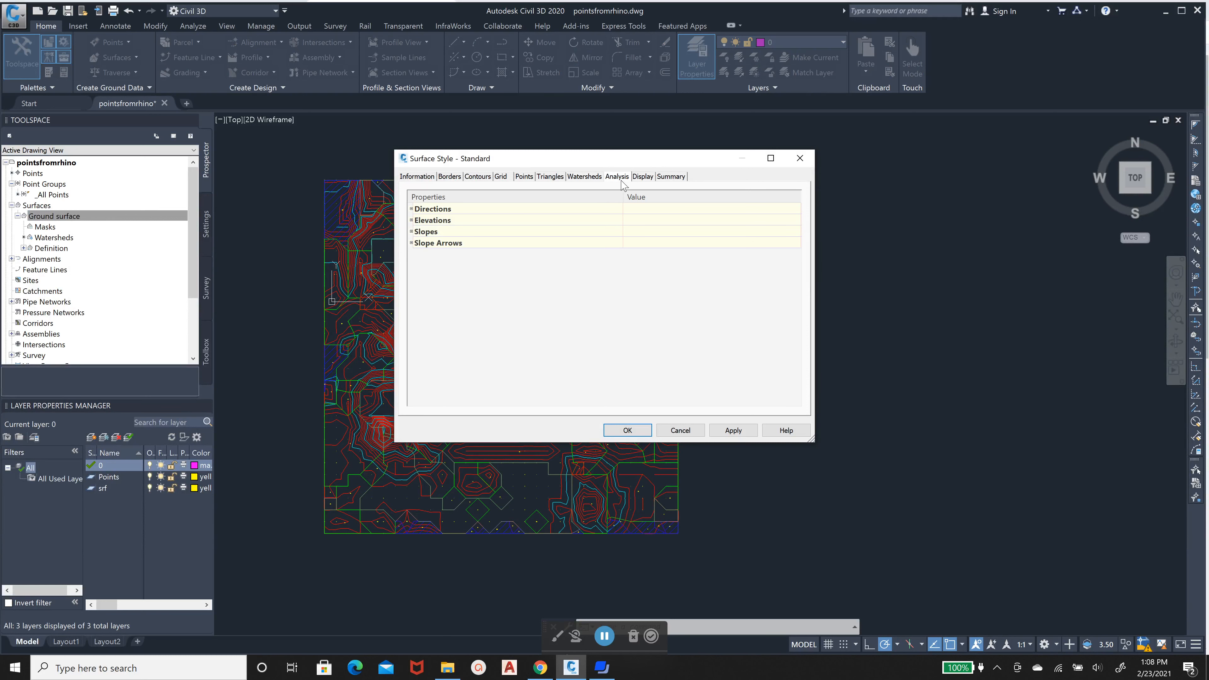
click(451, 245)
click(633, 242)
click(420, 264)
click(412, 243)
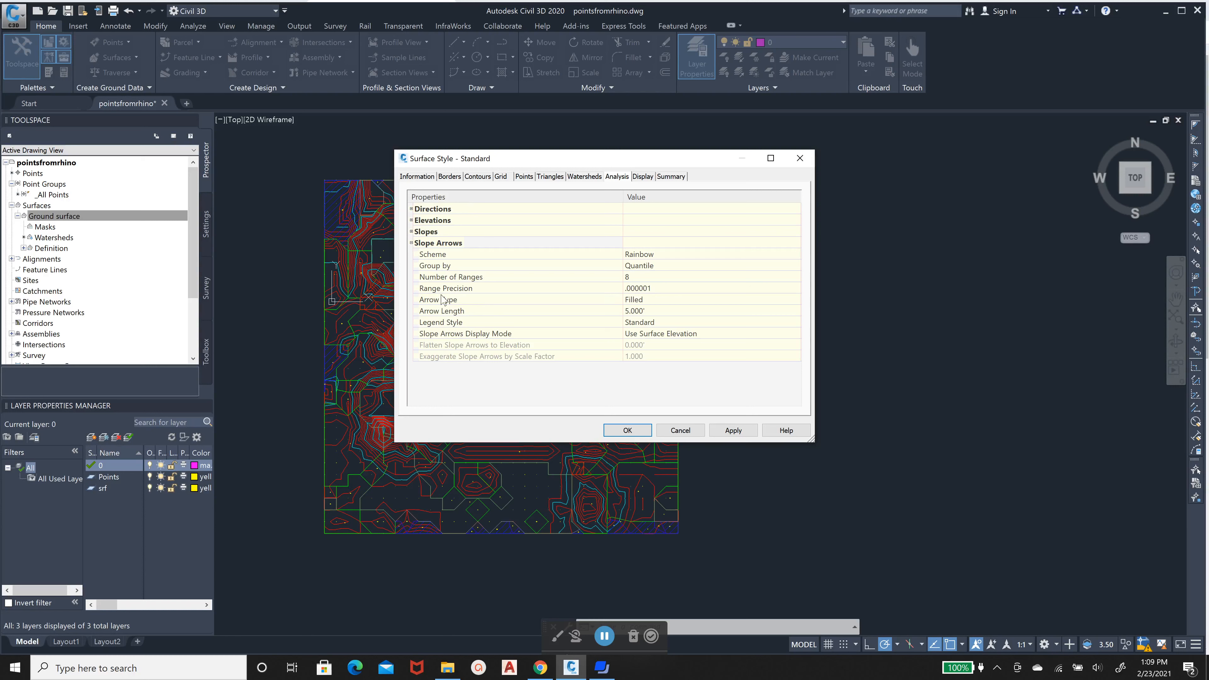
click(438, 255)
click(448, 291)
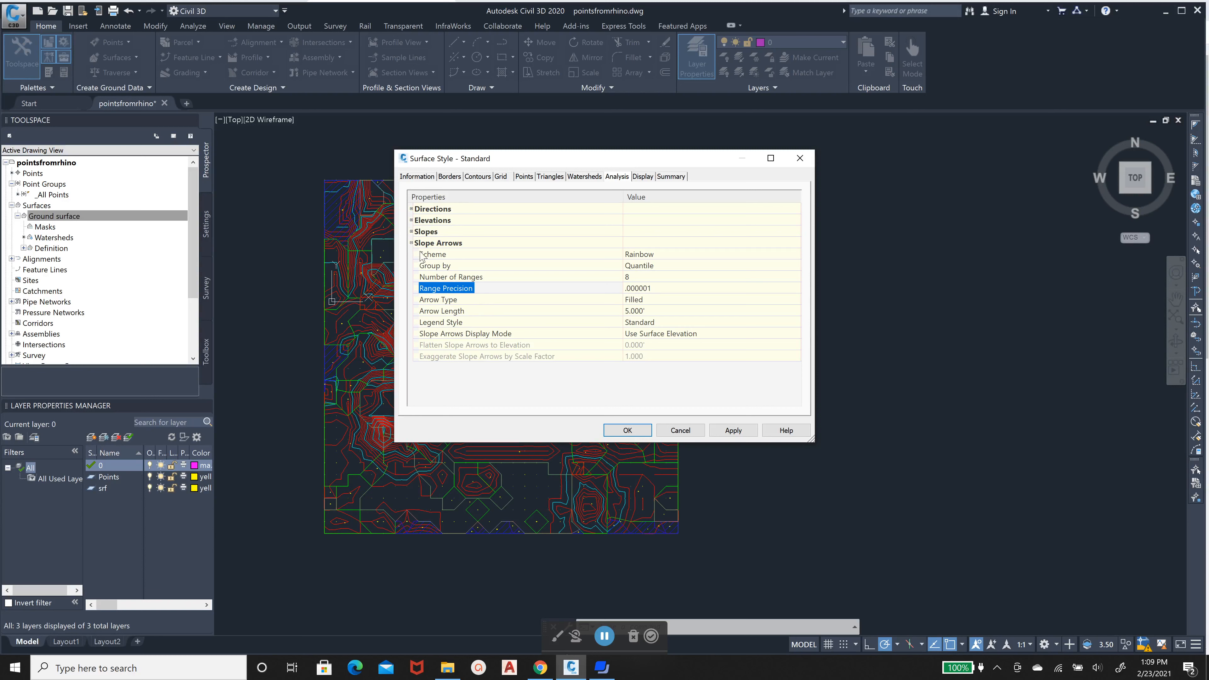
Review the Slopes and Directions analysis properties of the surface style.
click(415, 232)
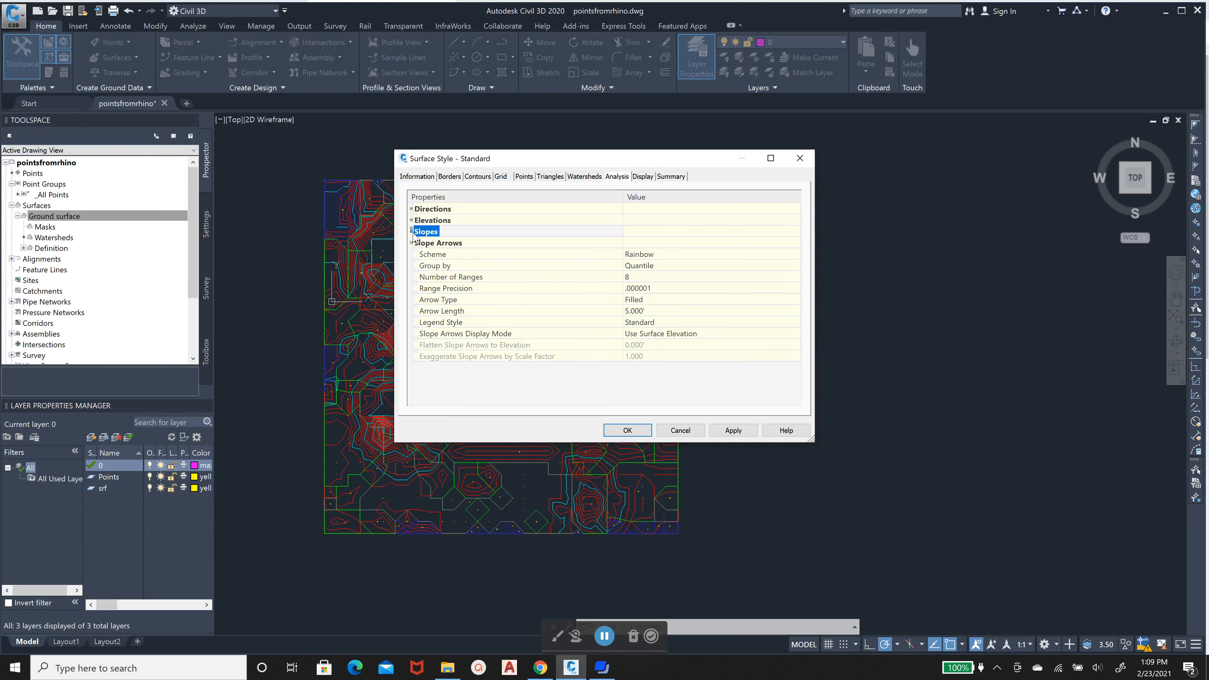
click(411, 231)
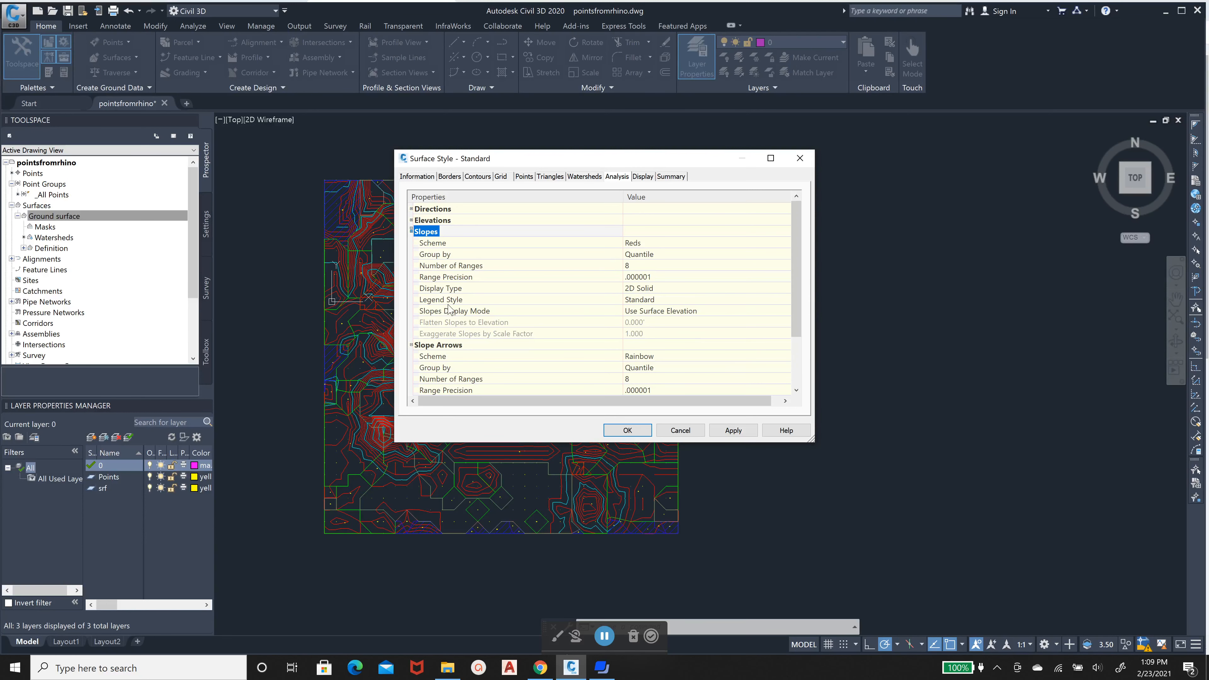
click(412, 232)
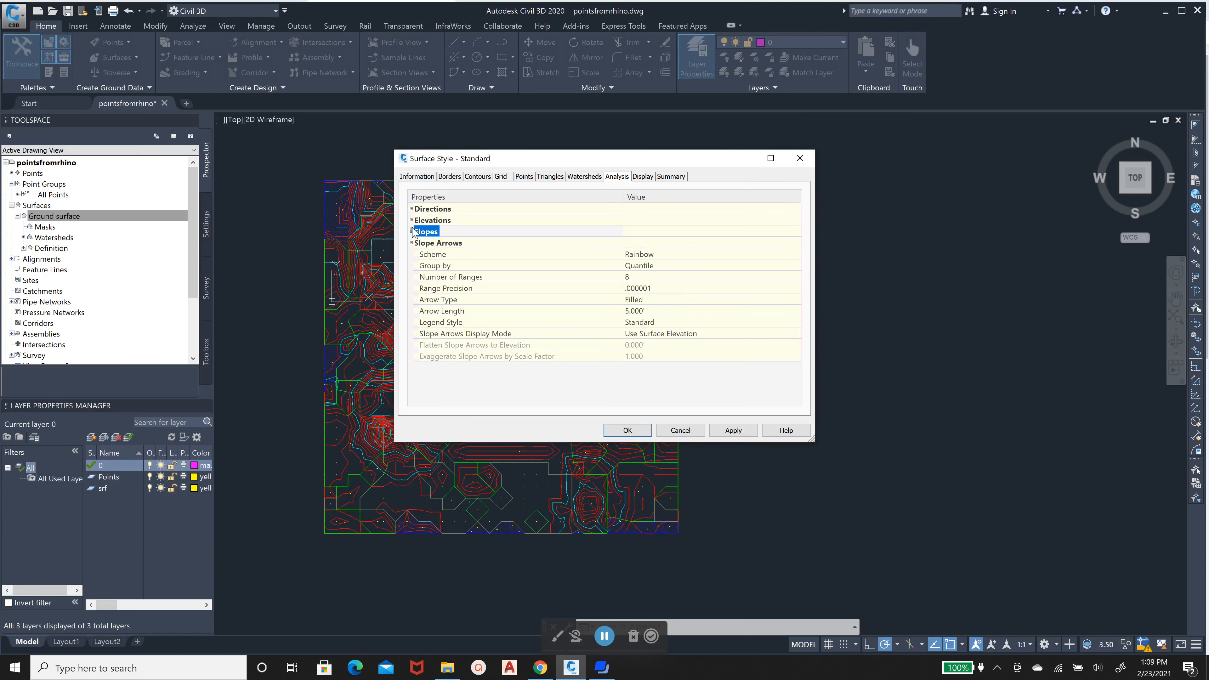
click(415, 208)
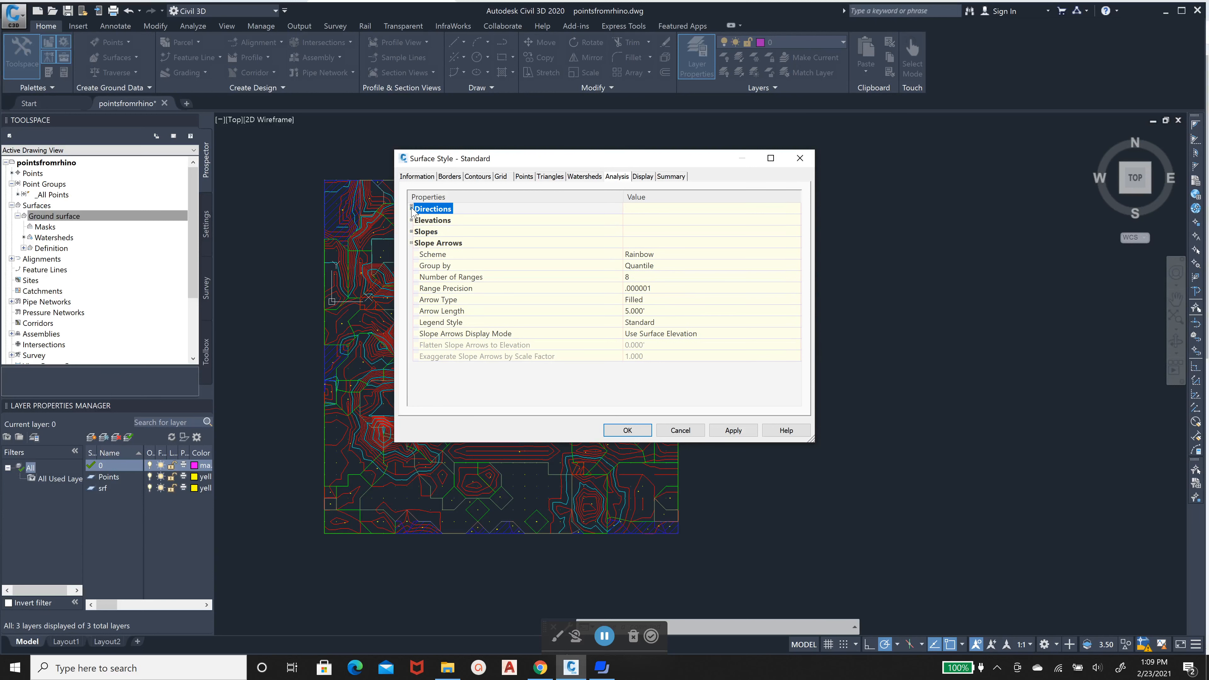
click(412, 208)
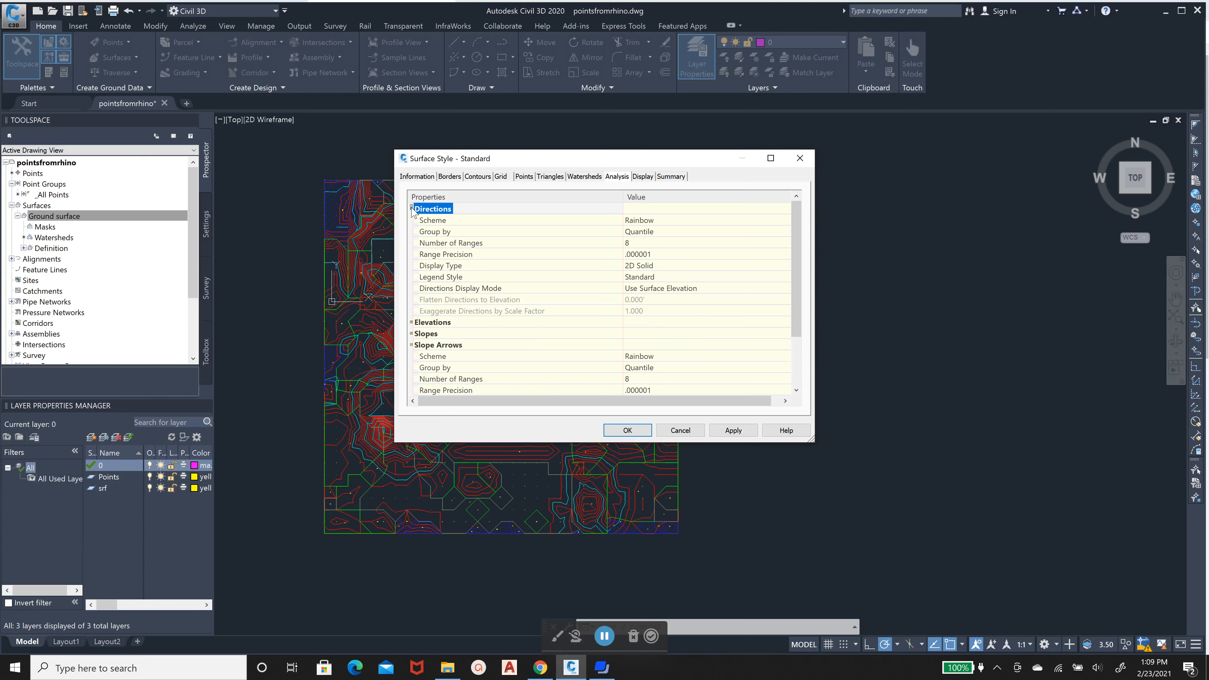
click(412, 208)
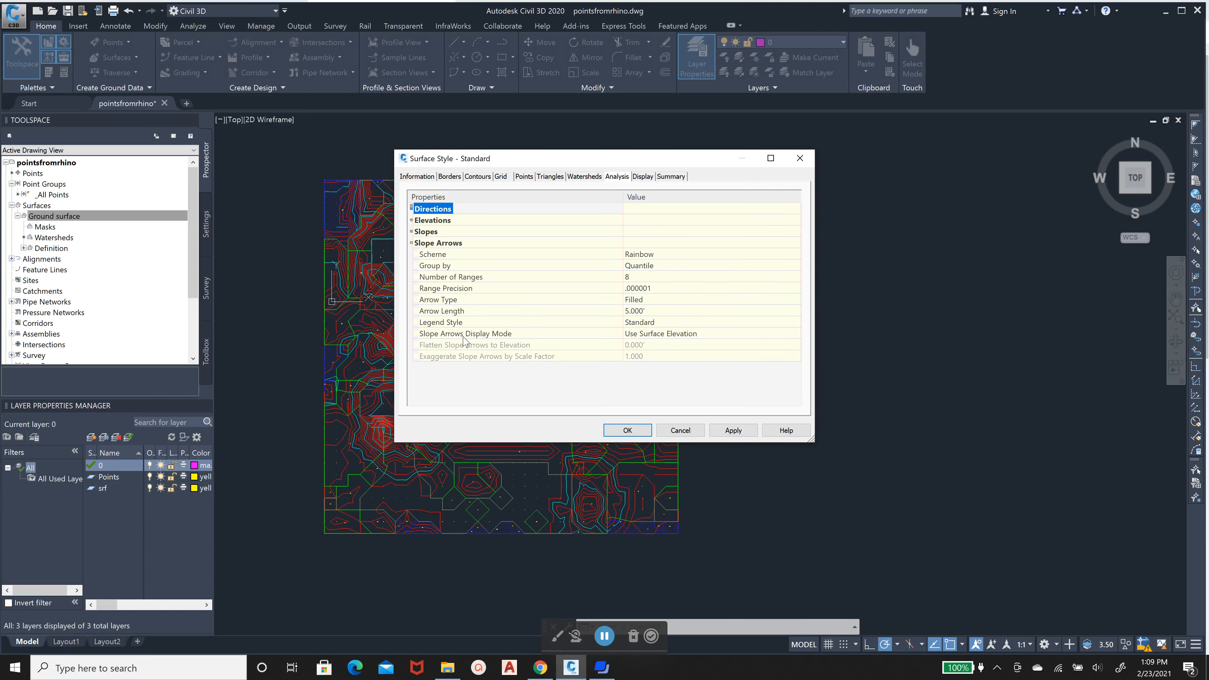
Check the slope arrows' display mode, legend style, length and type, and look over the contour, border and summary settings.
click(482, 335)
click(468, 322)
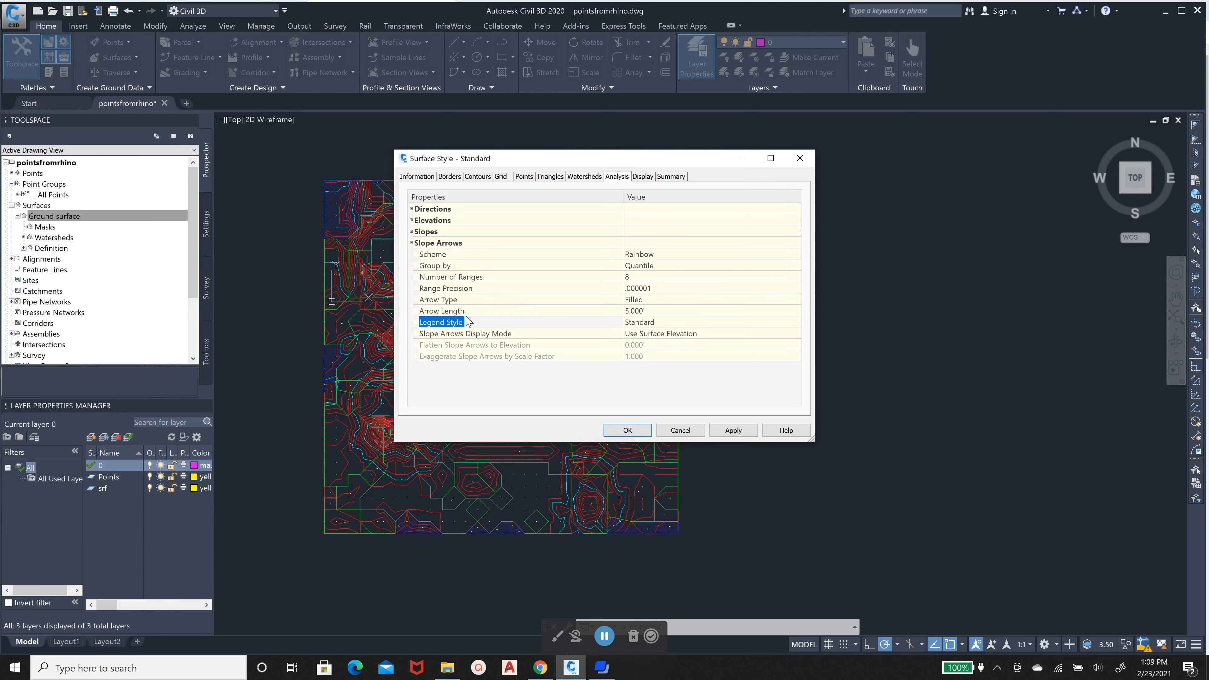
click(471, 312)
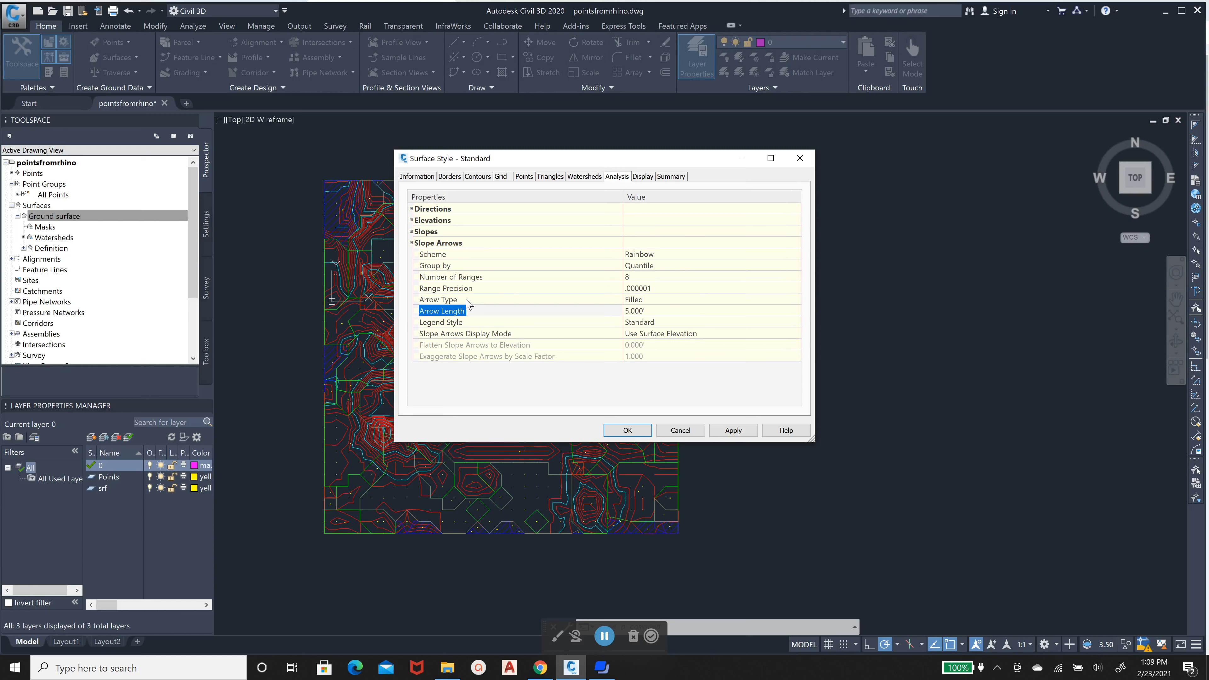
click(468, 298)
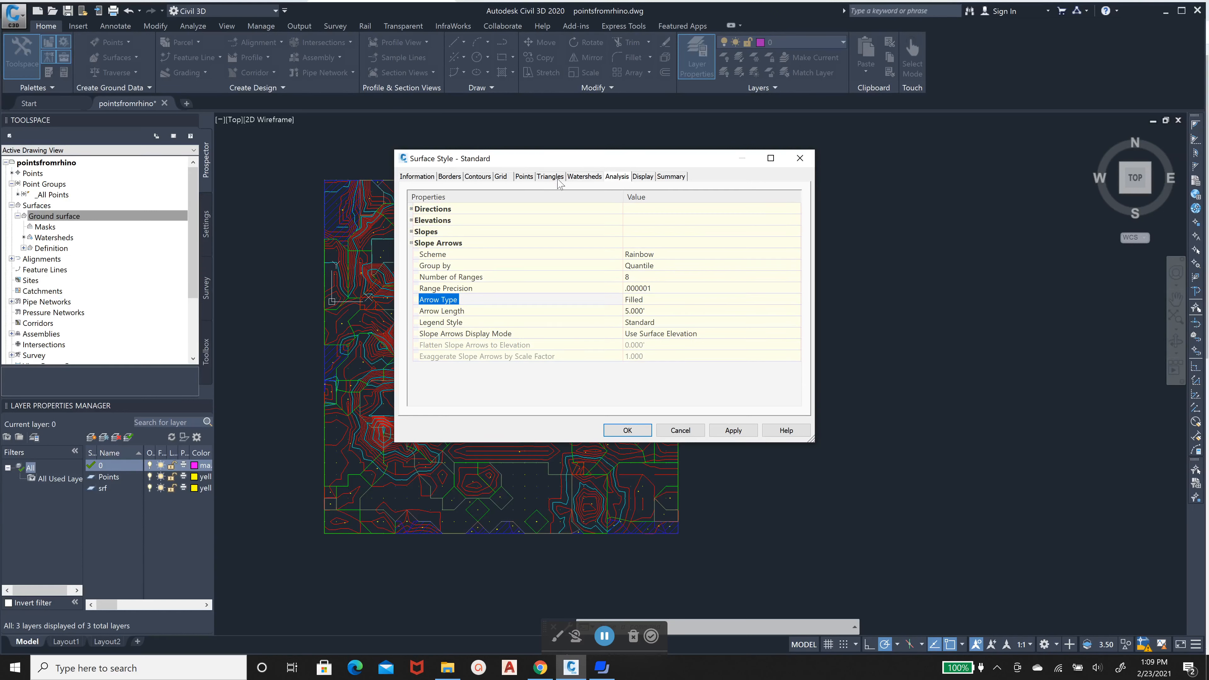
click(477, 177)
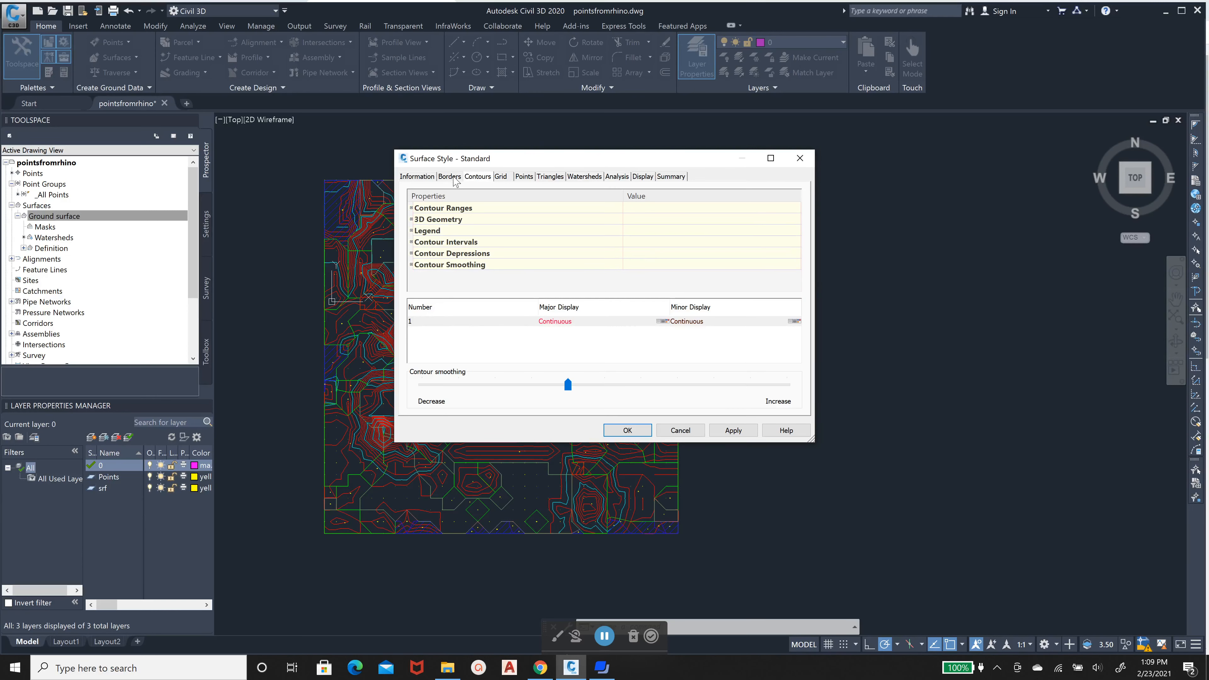
click(450, 178)
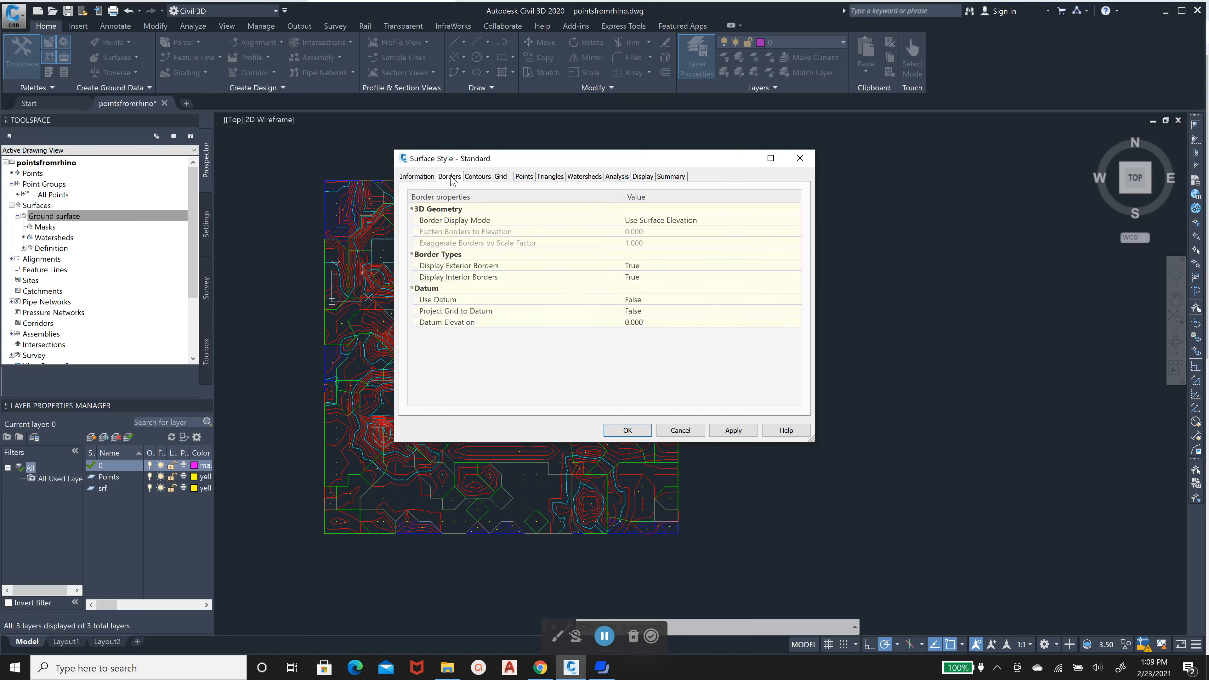
click(425, 180)
click(668, 179)
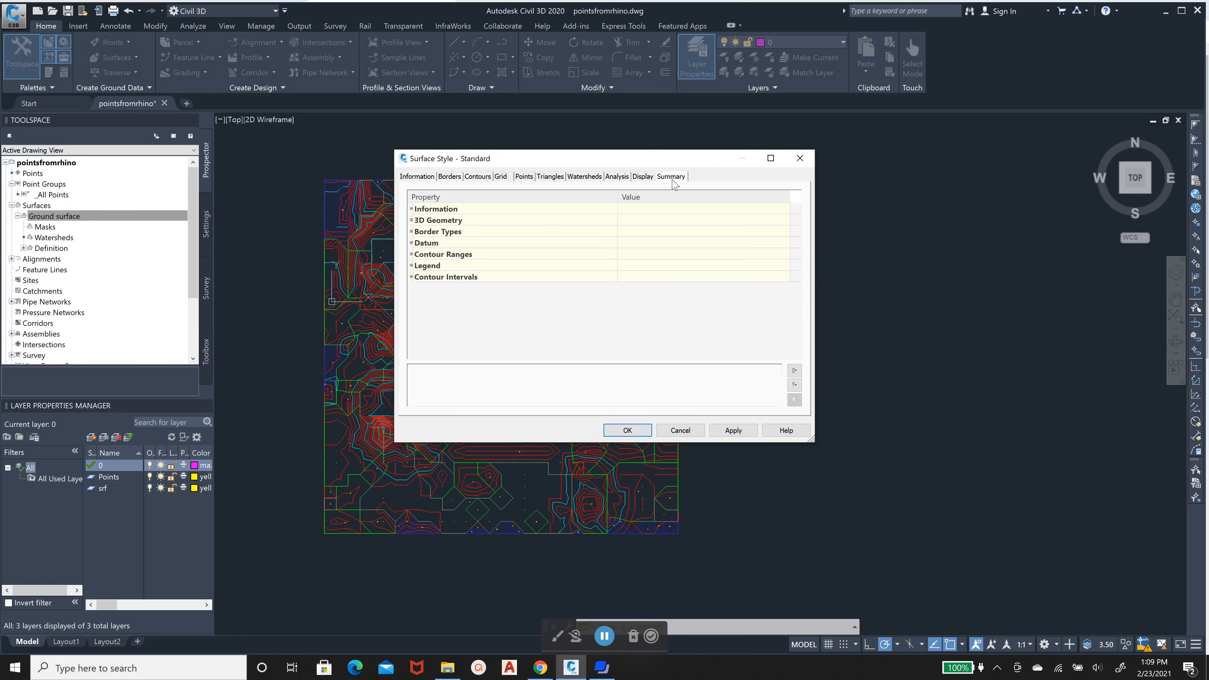
click(643, 178)
Accept the surface style changes and inspect the slope arrows across the Ground surface.
click(628, 430)
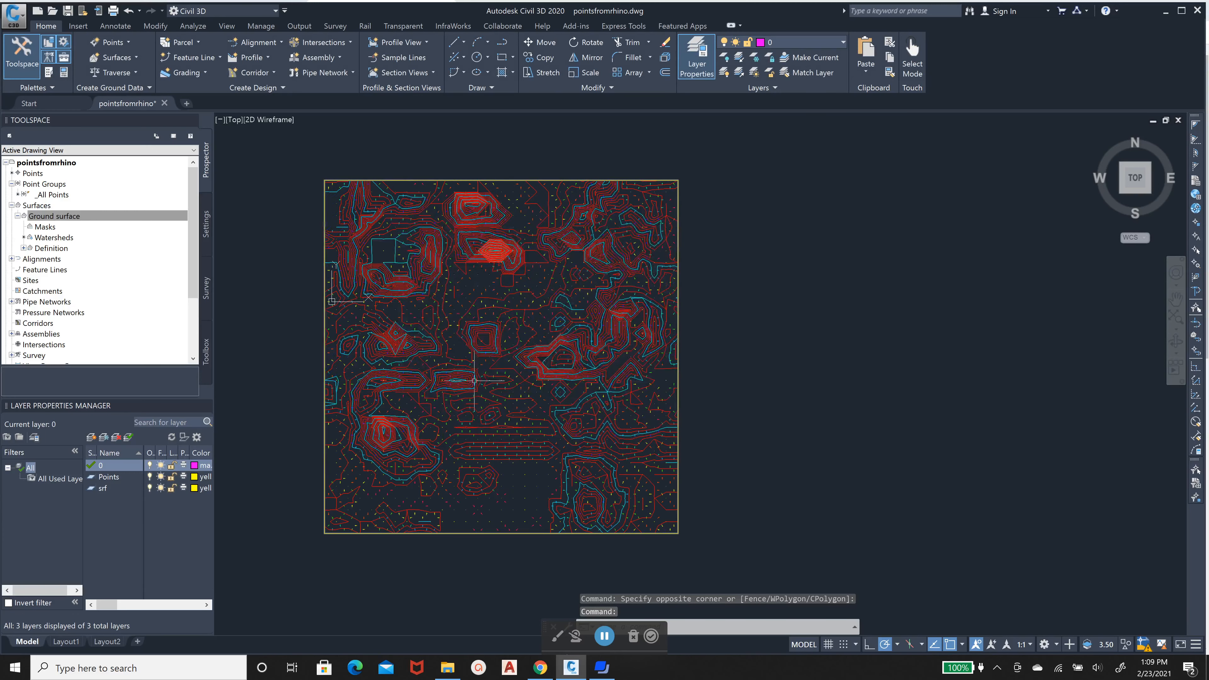
scroll(540, 203, up, 5)
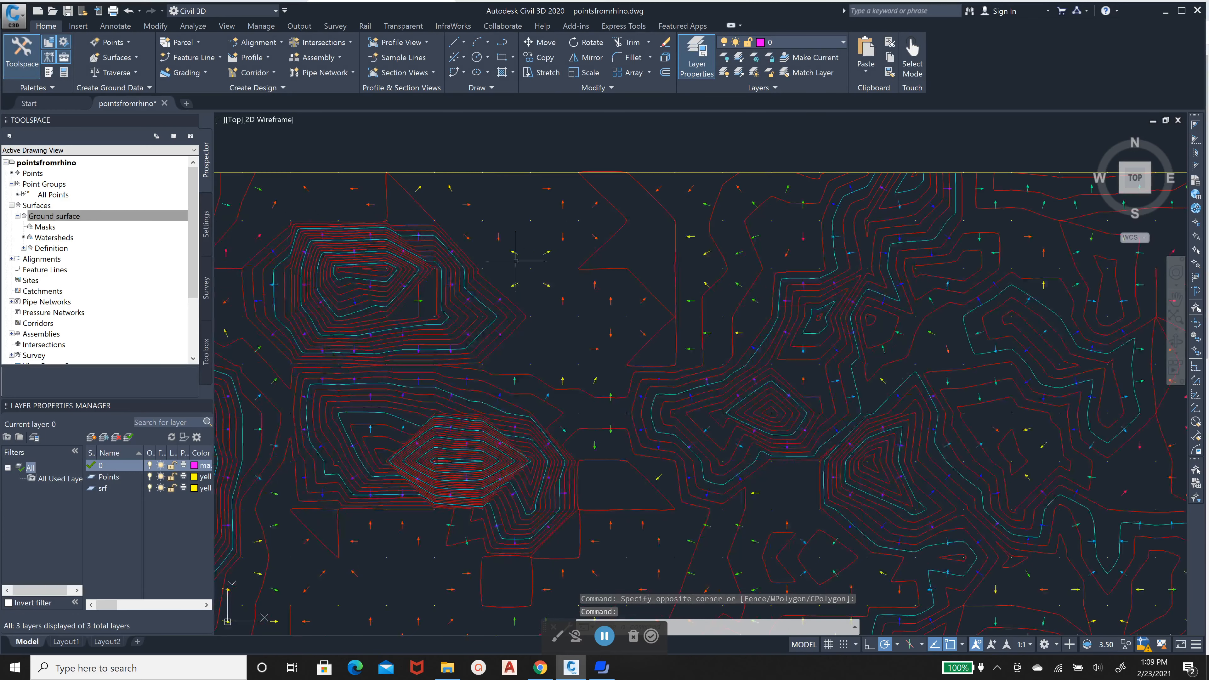
scroll(550, 286, down, 10)
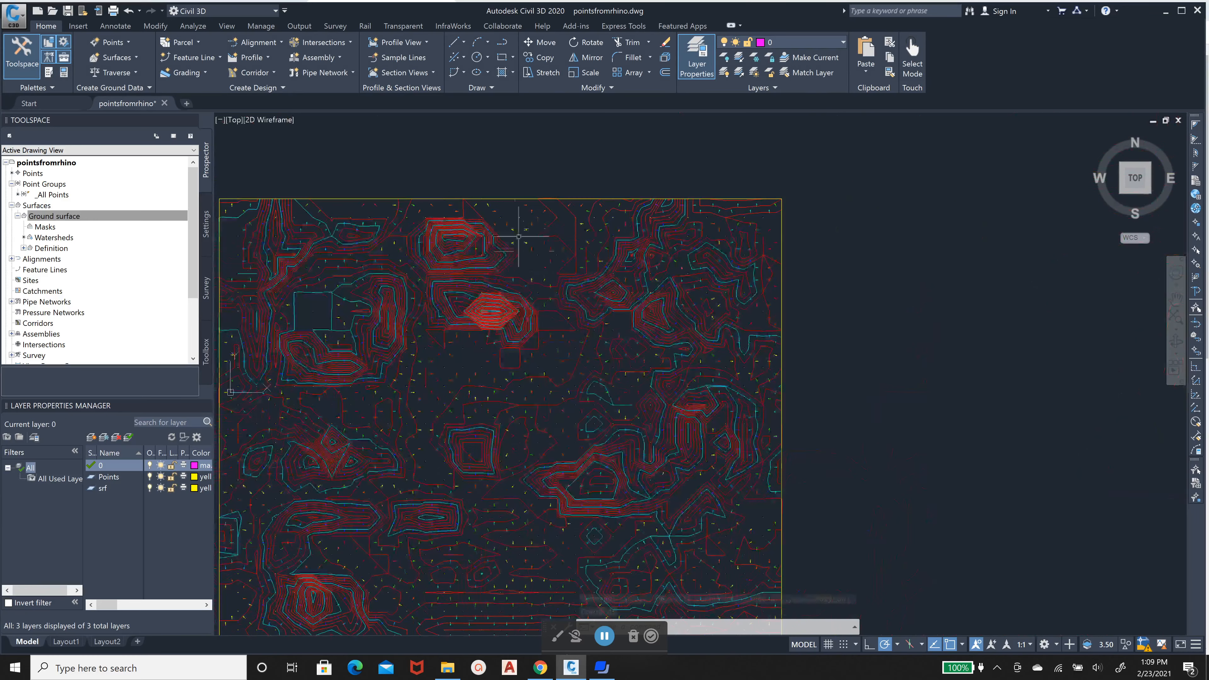
Open the Ground surface's style for editing and look over its watershed and analysis property groups.
scroll(421, 356, up, 4)
click(48, 216)
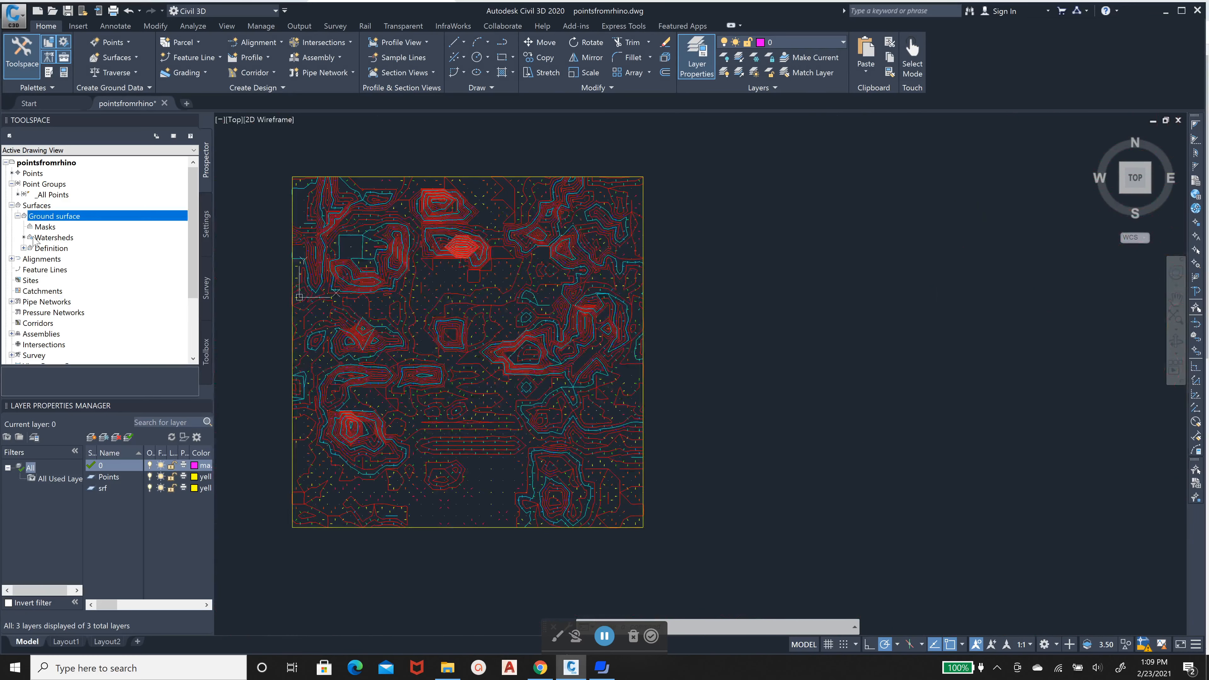
right_click(58, 215)
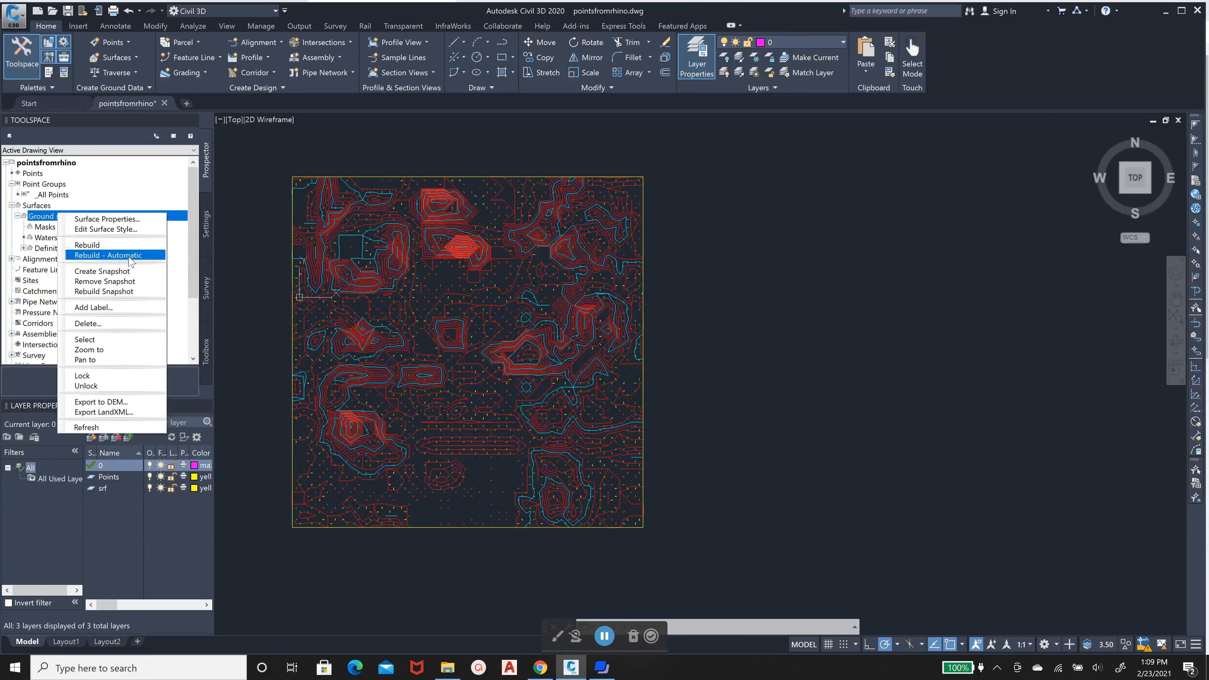
click(115, 229)
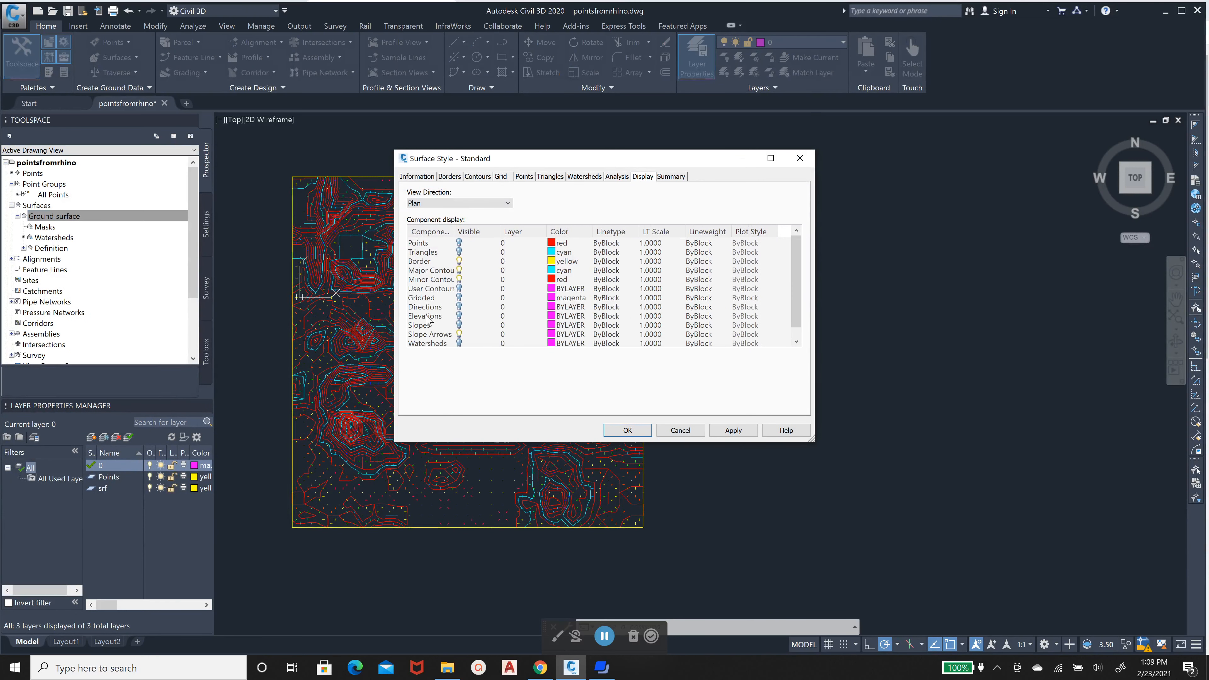
click(581, 177)
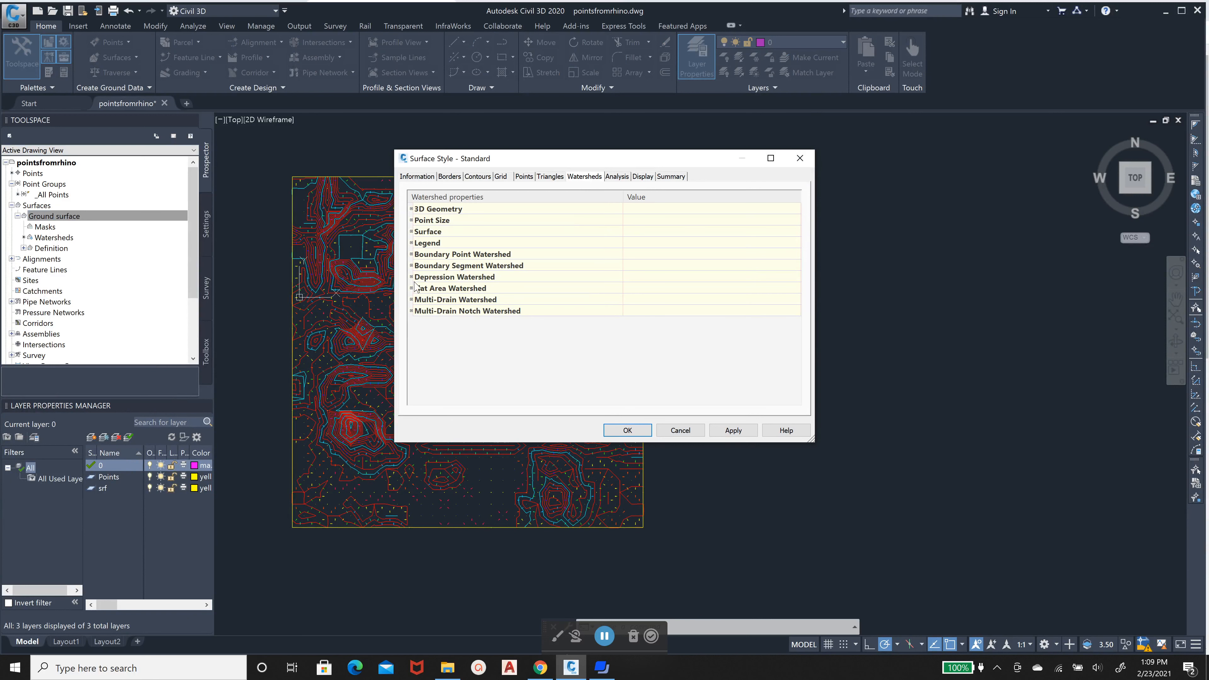
click(618, 177)
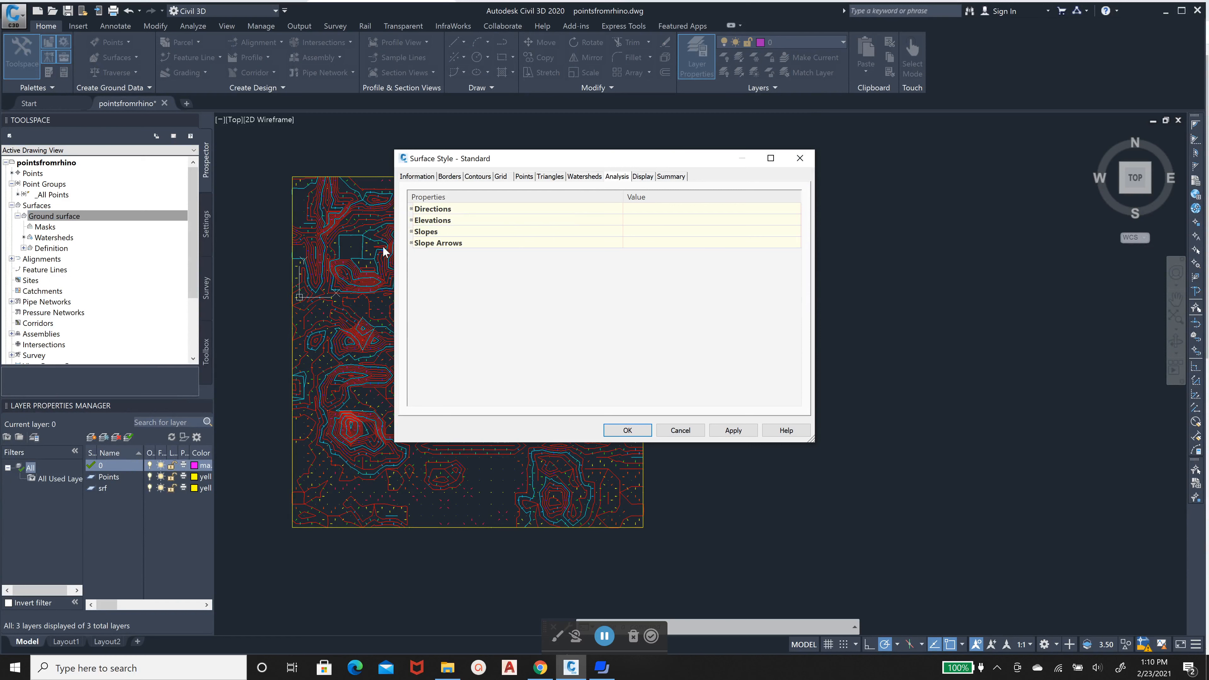
Examine the Slope Arrows analysis properties and the available color schemes, keeping the Rainbow scheme.
click(420, 246)
click(411, 242)
click(447, 266)
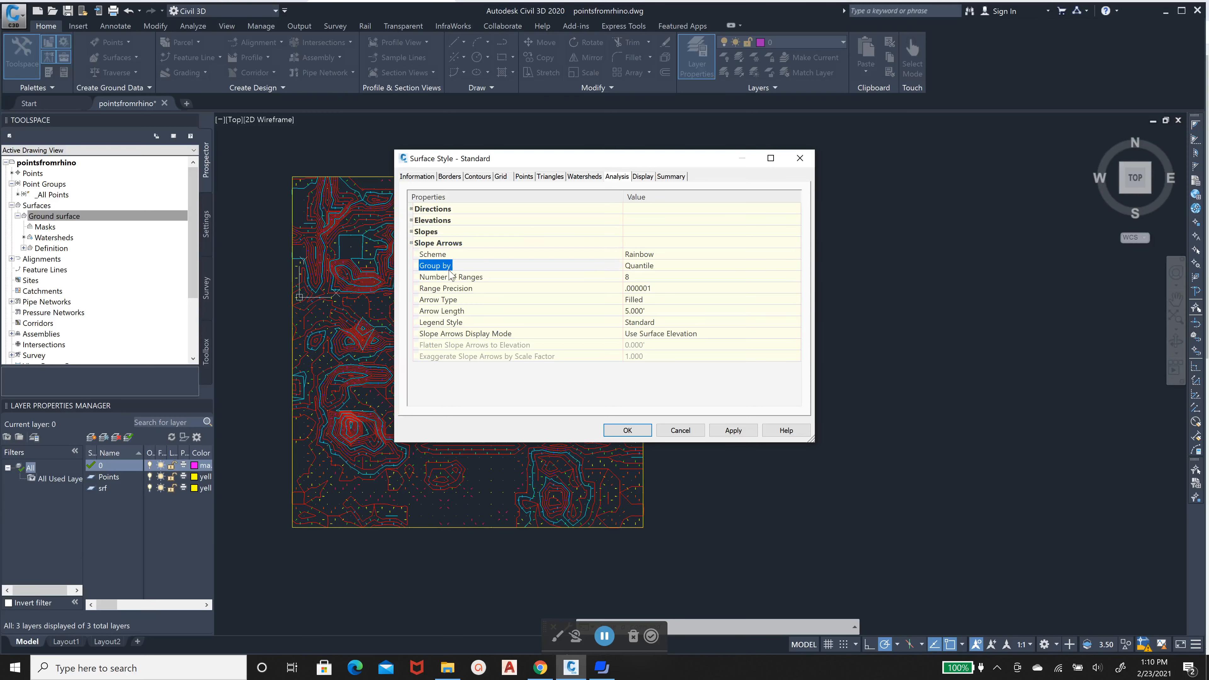
click(638, 256)
click(799, 253)
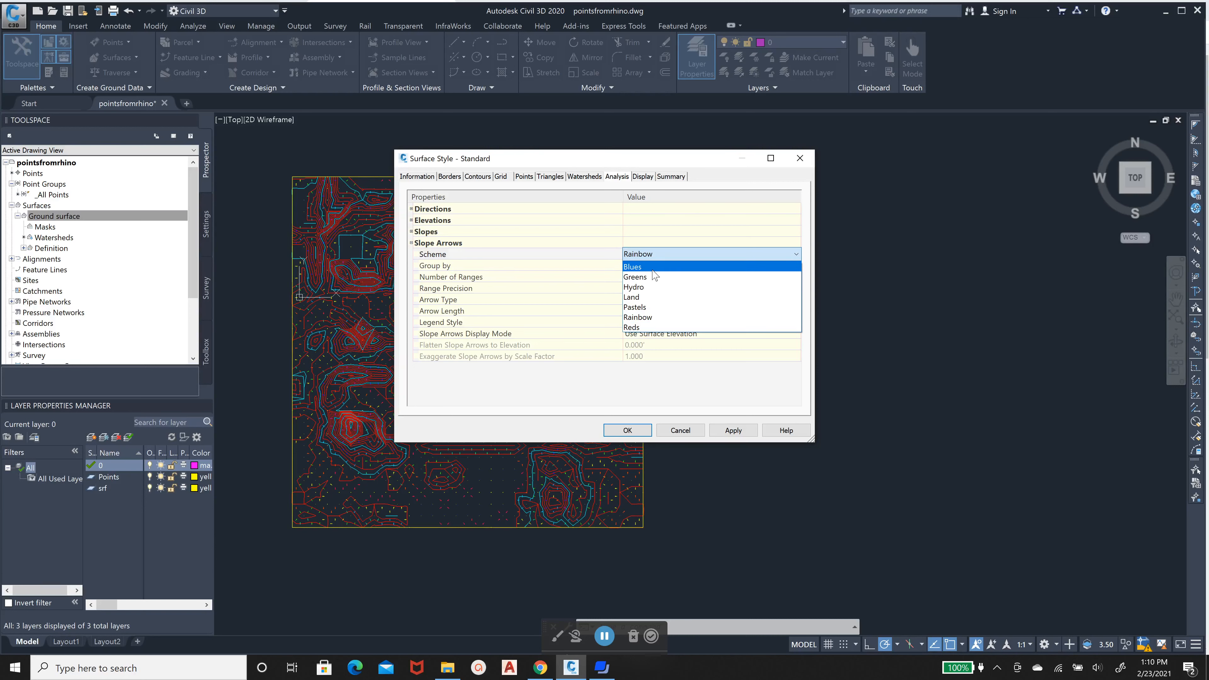
click(634, 257)
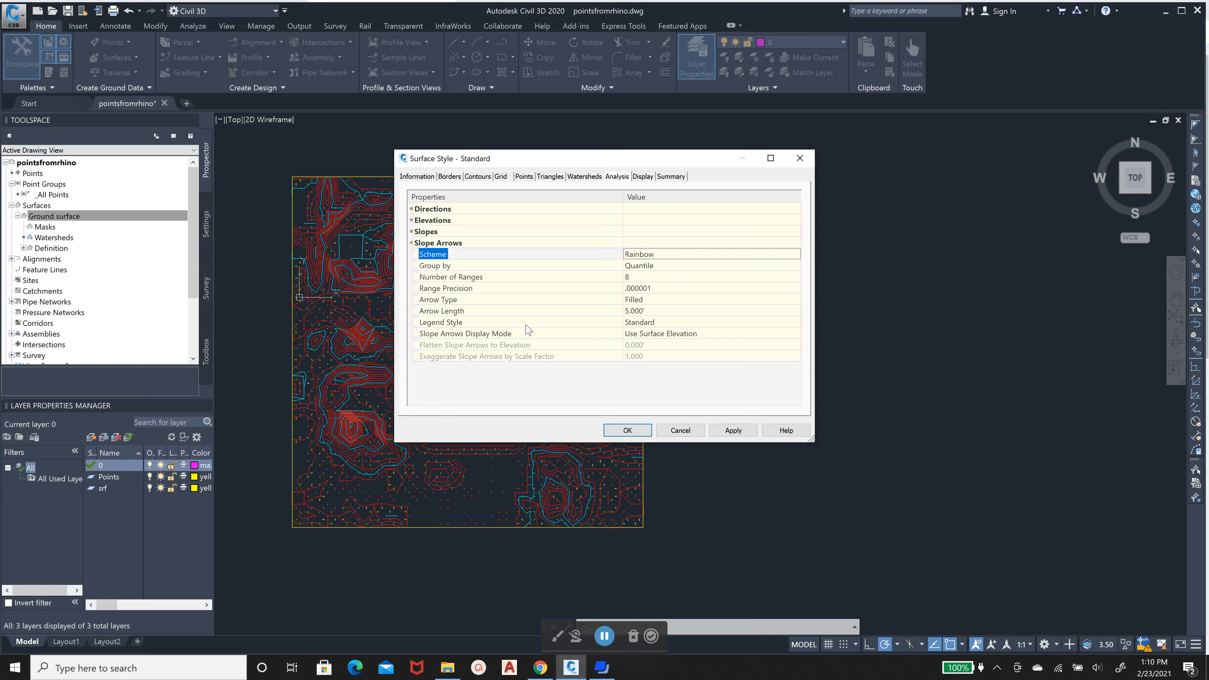
click(461, 232)
Hide the slope arrows and show the slopes and elevations in the surface style's plan display, and accept the style.
click(649, 175)
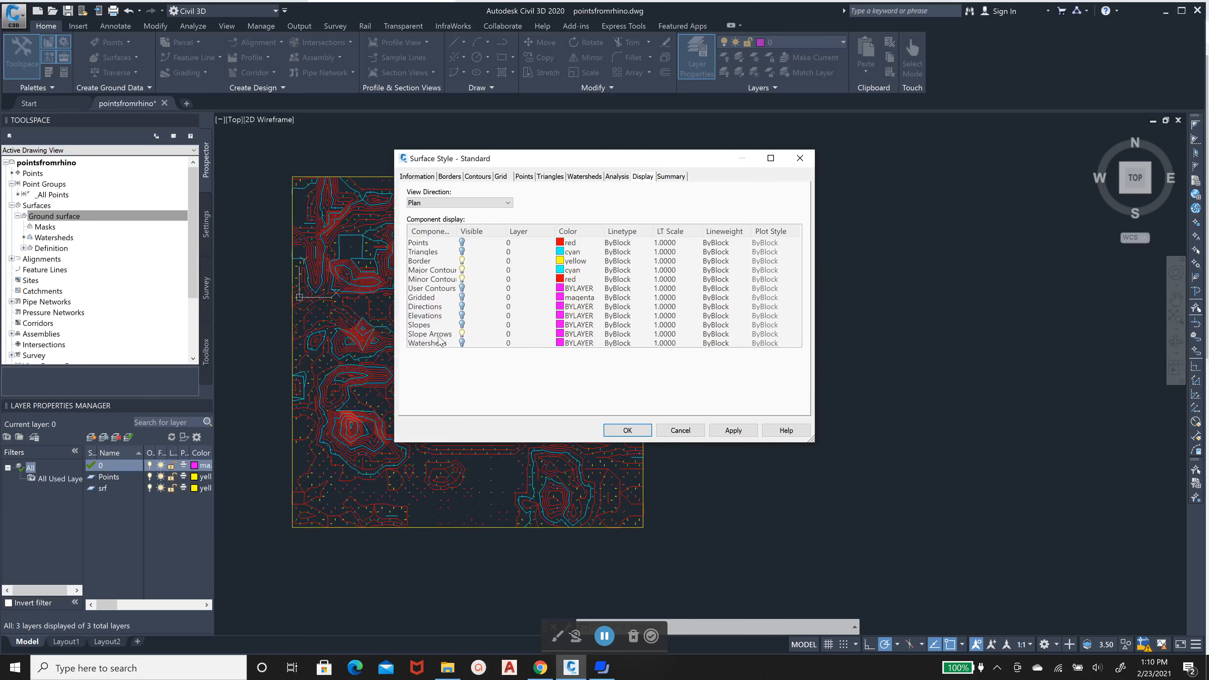
click(461, 333)
click(461, 324)
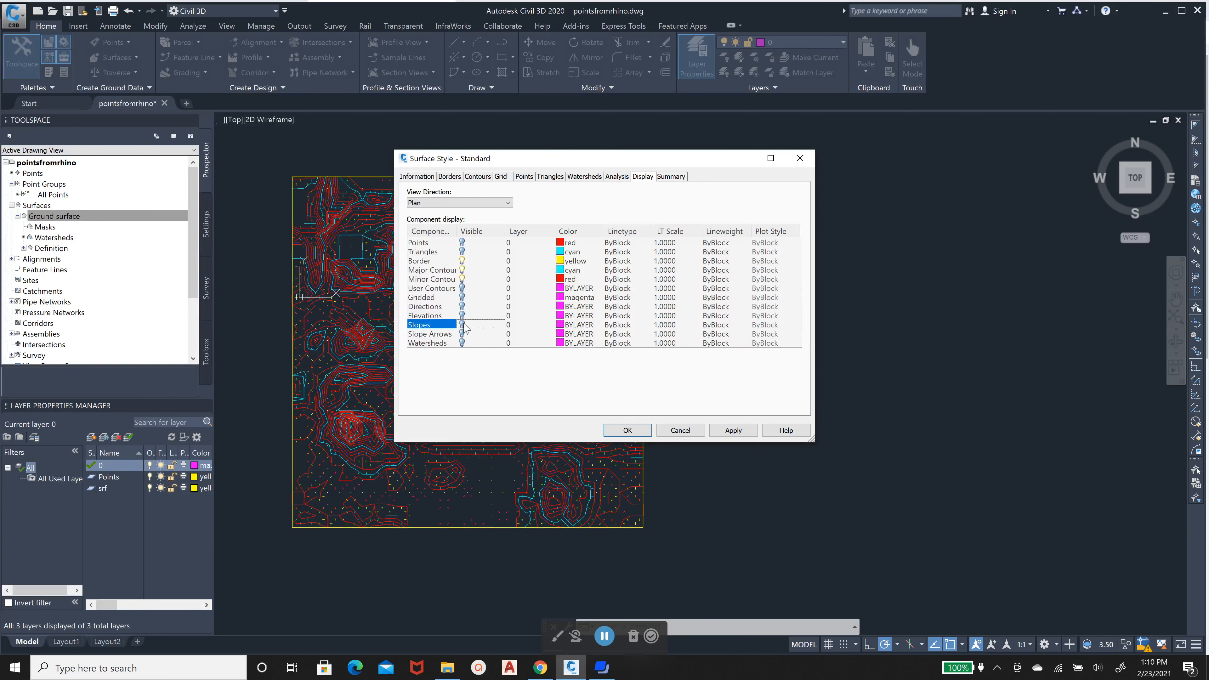
click(462, 315)
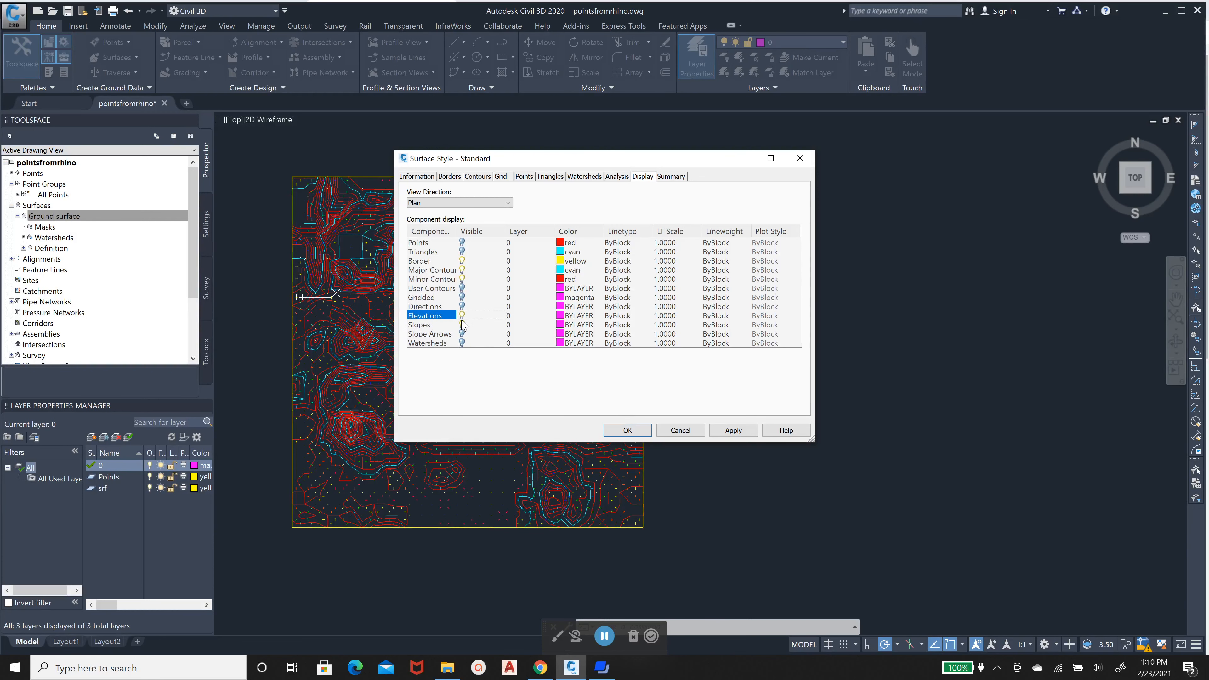
click(627, 430)
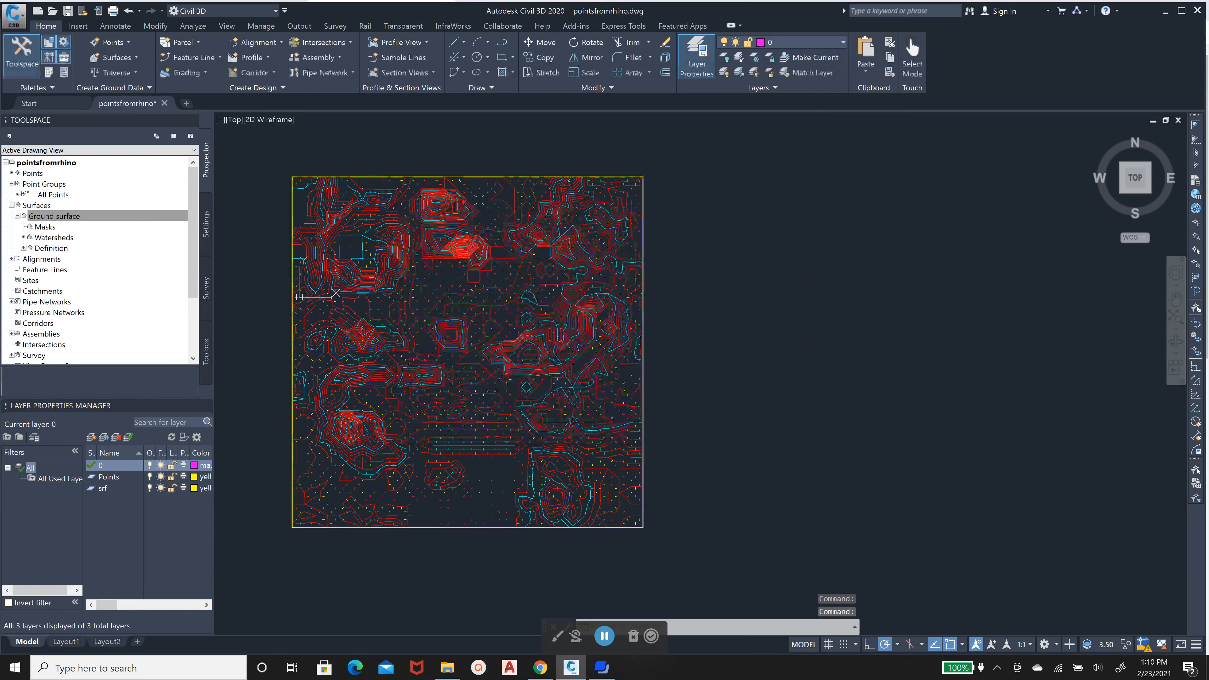
scroll(539, 411, up, 4)
scroll(373, 297, down, 4)
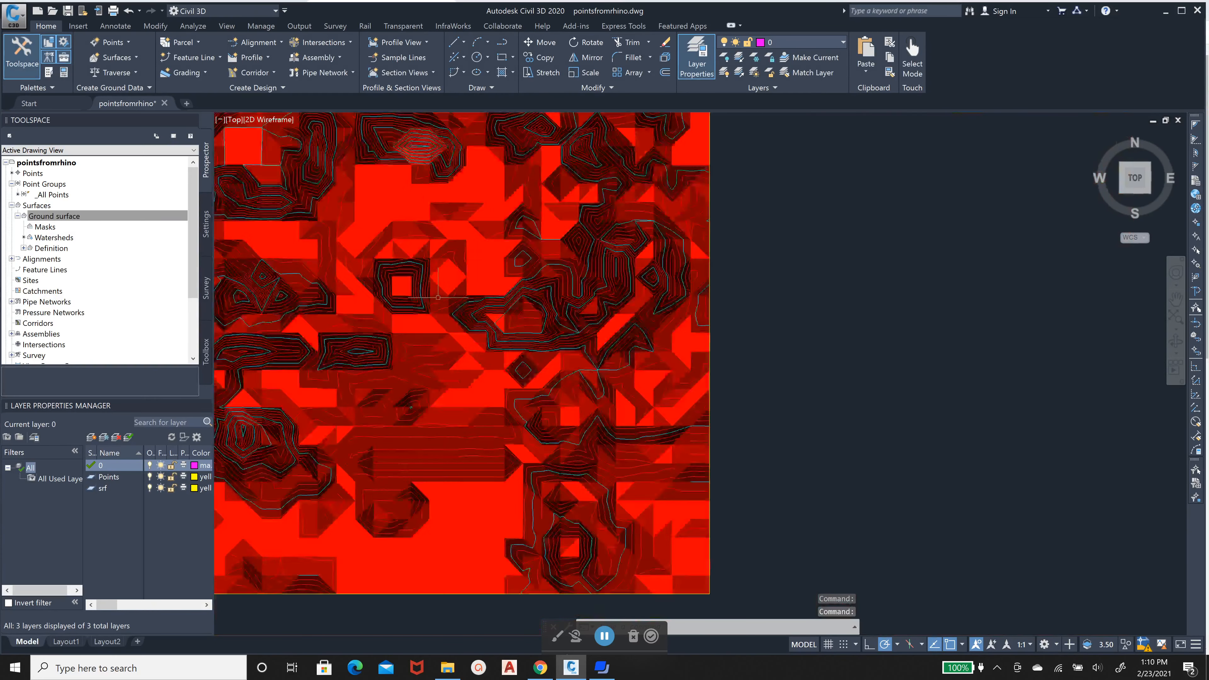
Edit the Ground surface's style to turn off the Elevations component in plan view and accept the change.
click(55, 216)
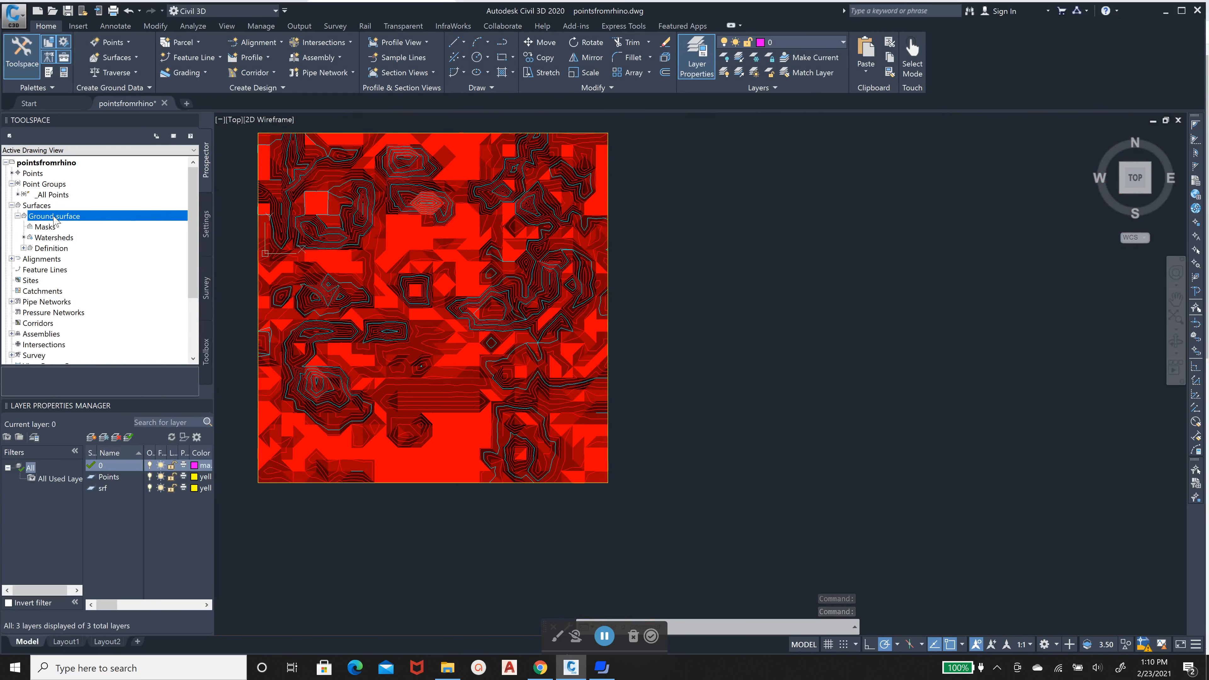
right_click(55, 218)
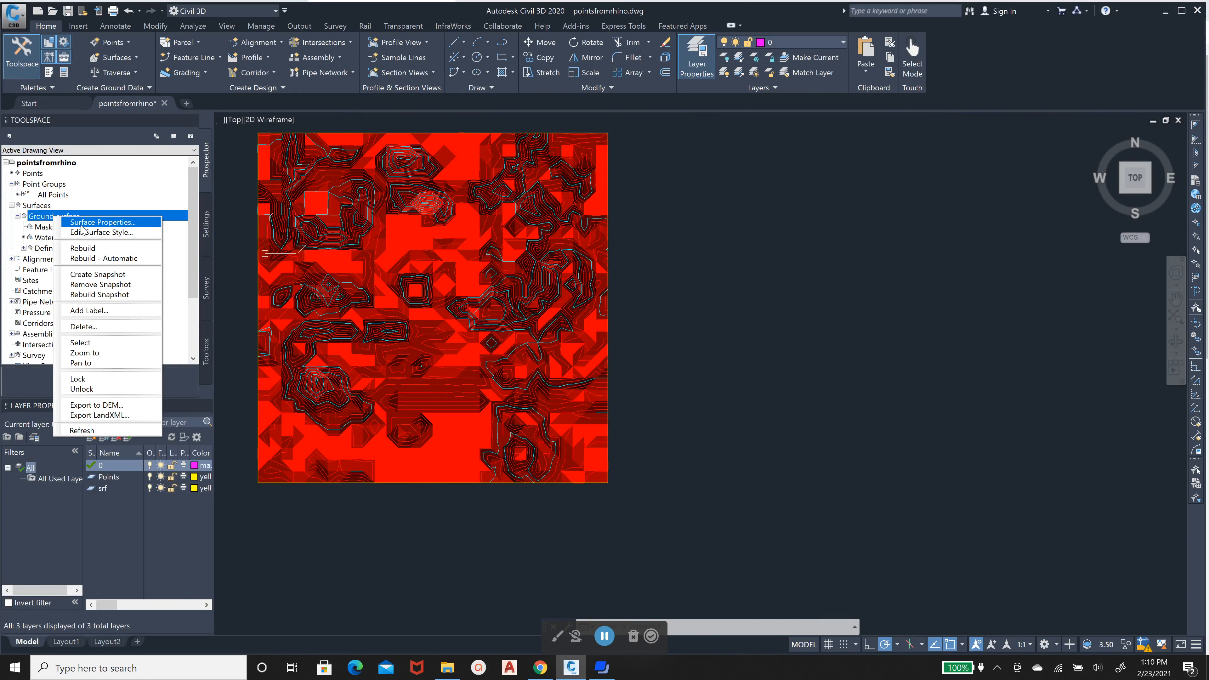
click(84, 233)
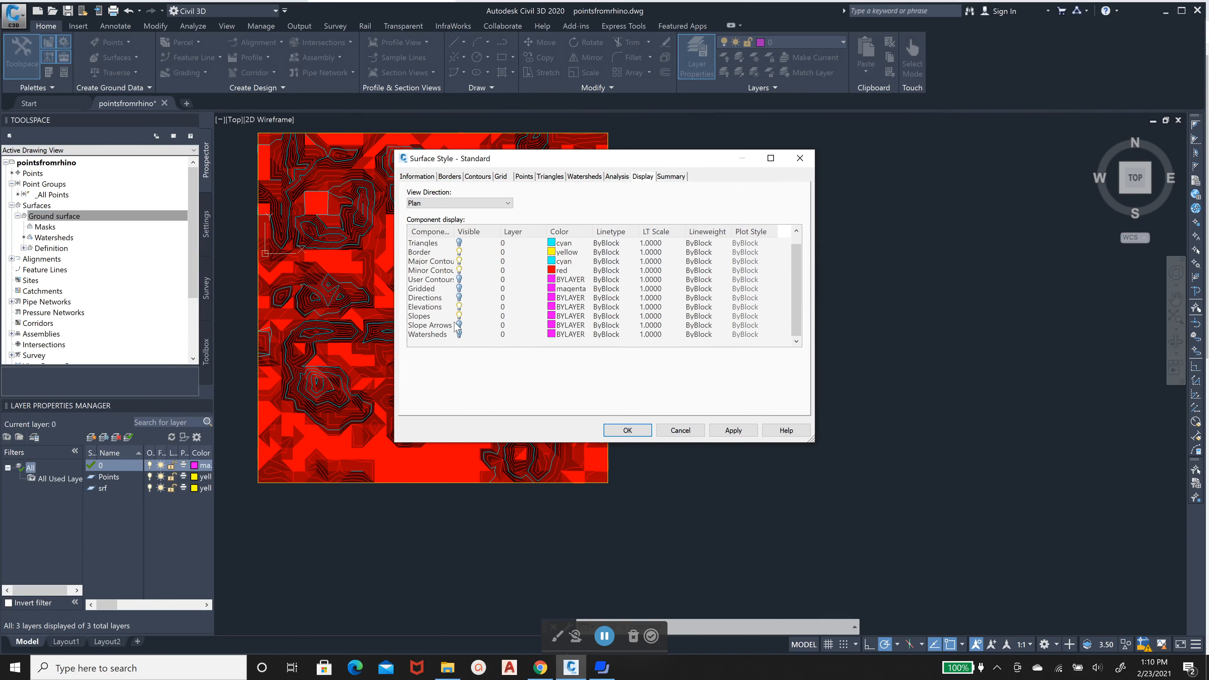
click(459, 307)
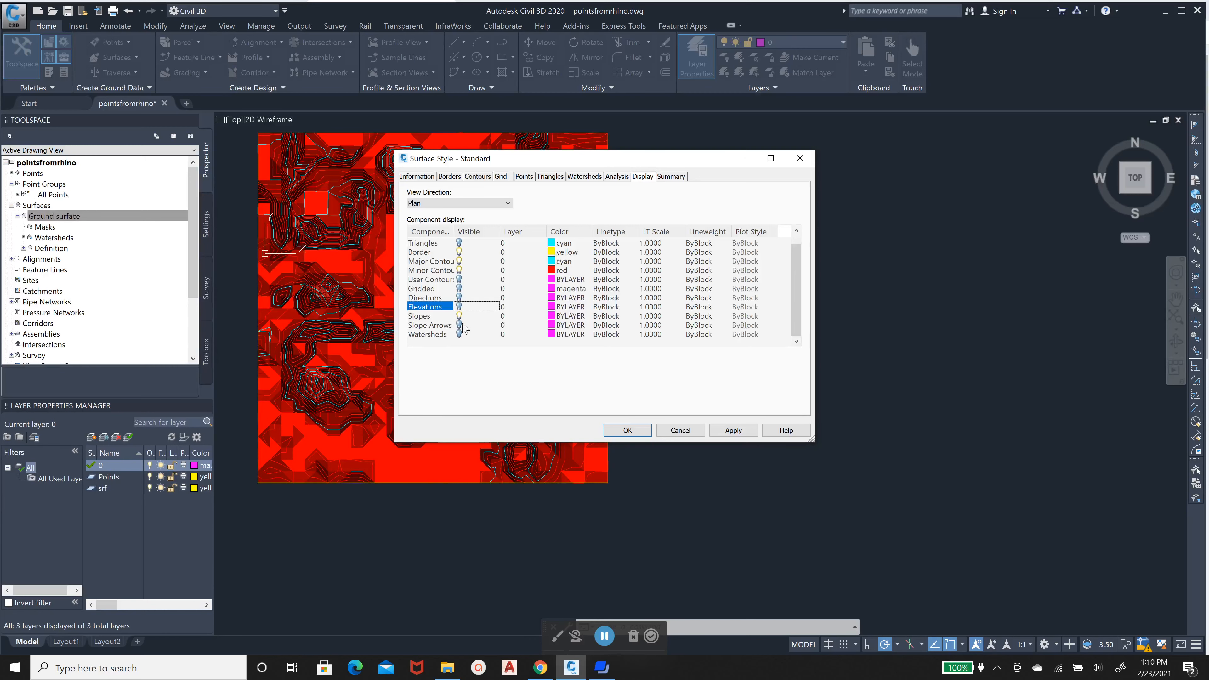
click(627, 431)
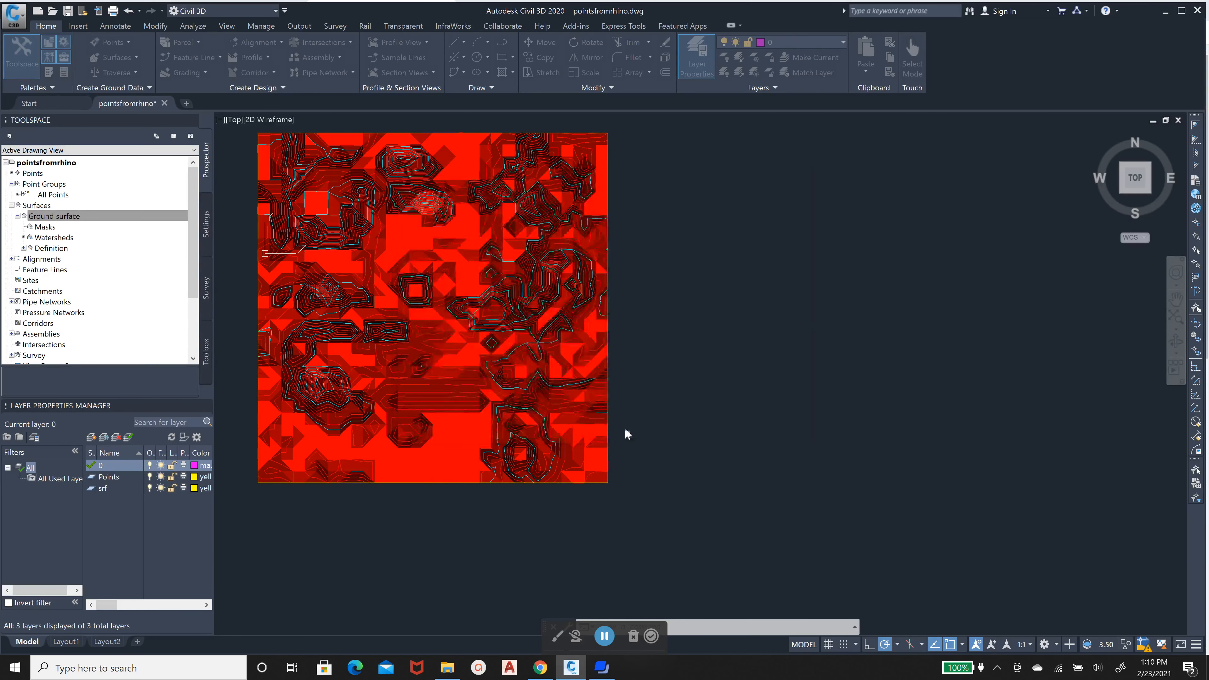
Inspect the slope shading across the Ground surface, both close up and as a whole.
scroll(427, 215, up, 5)
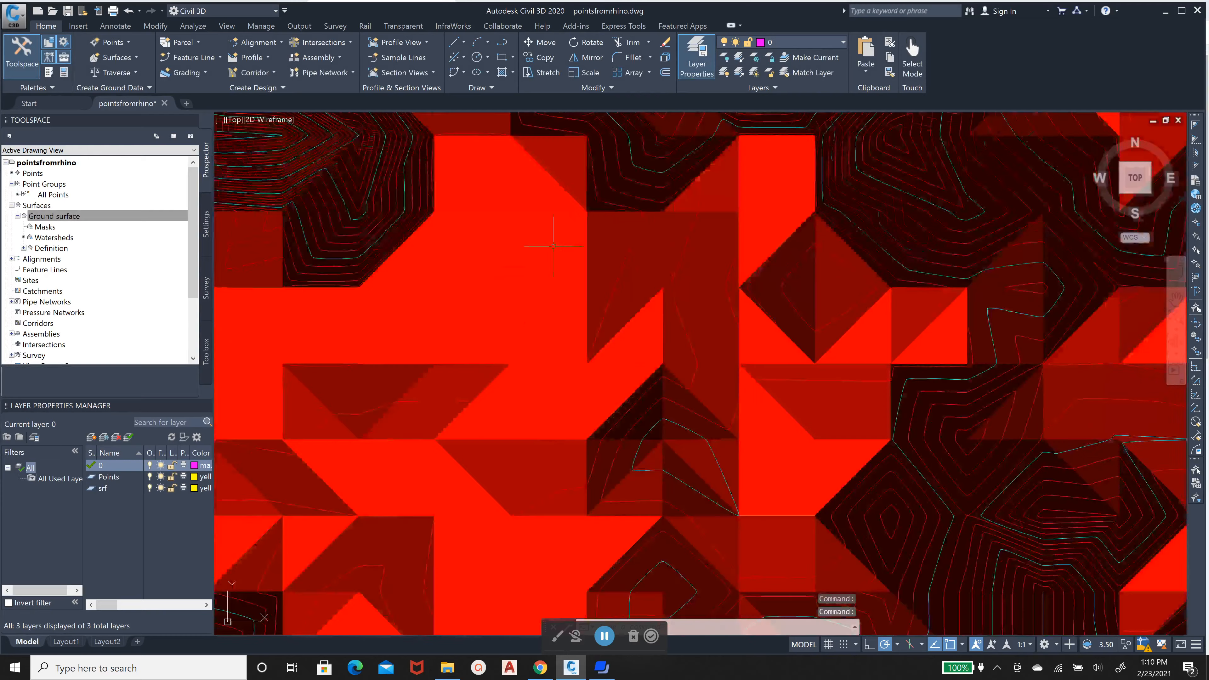
scroll(492, 262, down, 3)
scroll(492, 262, down, 4)
scroll(469, 329, up, 2)
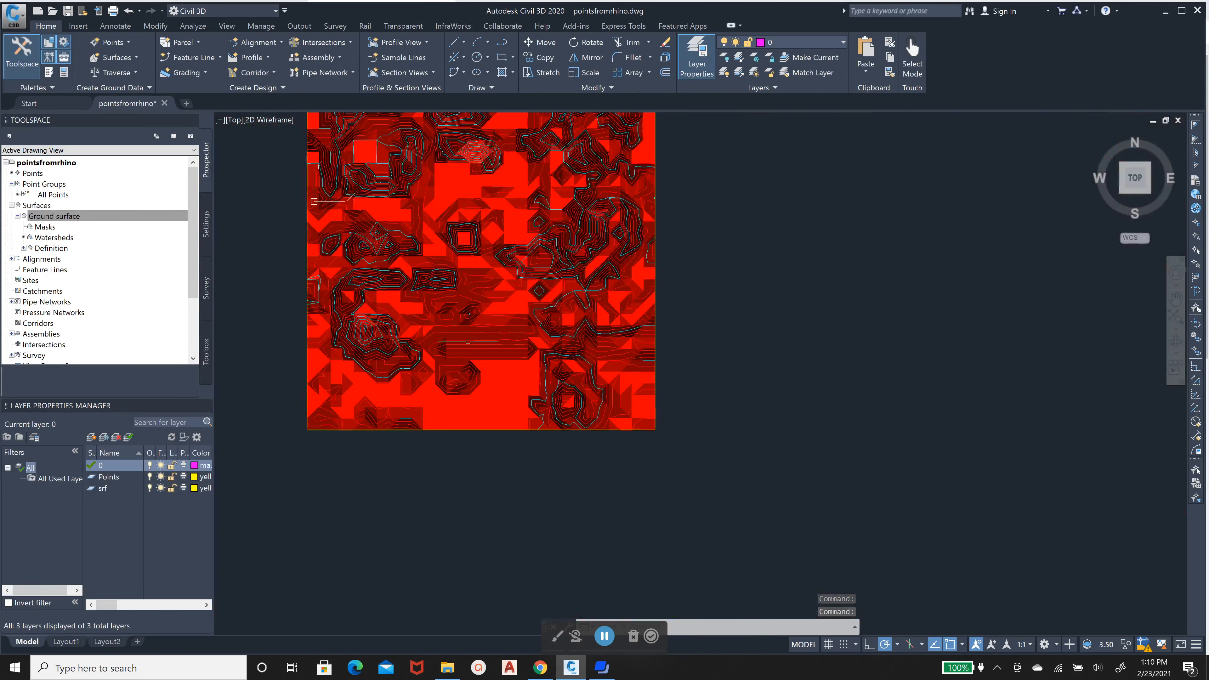
scroll(484, 117, up, 4)
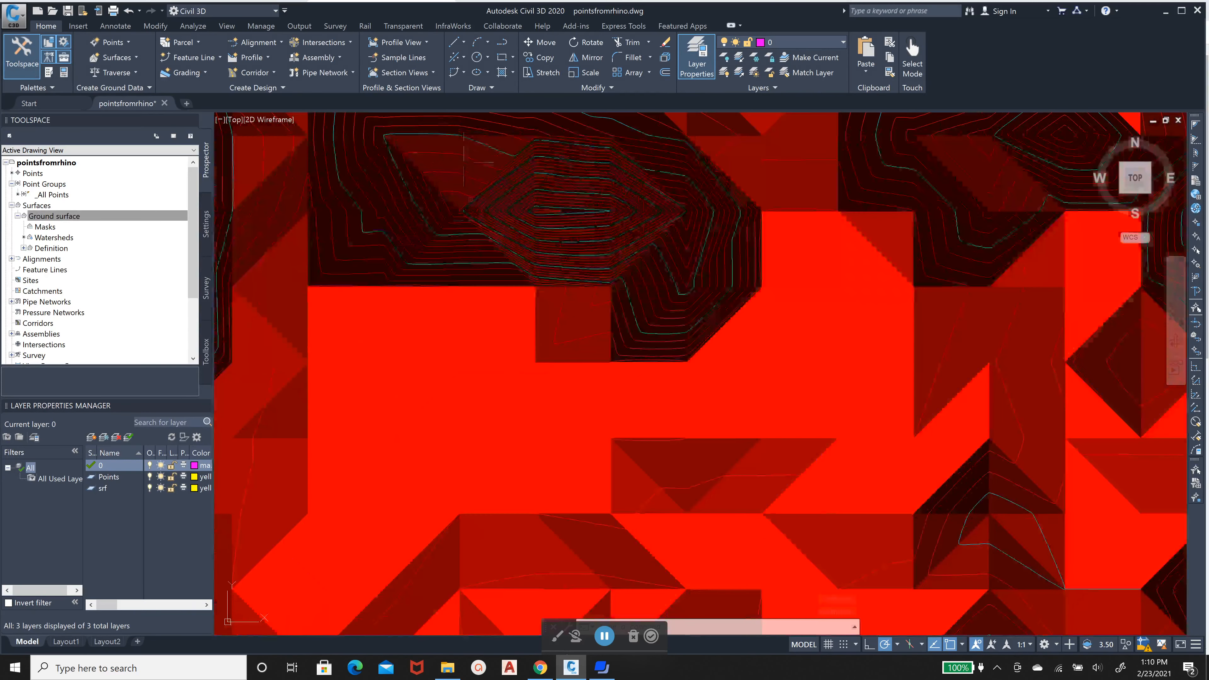
scroll(530, 178, down, 6)
scroll(530, 177, up, 6)
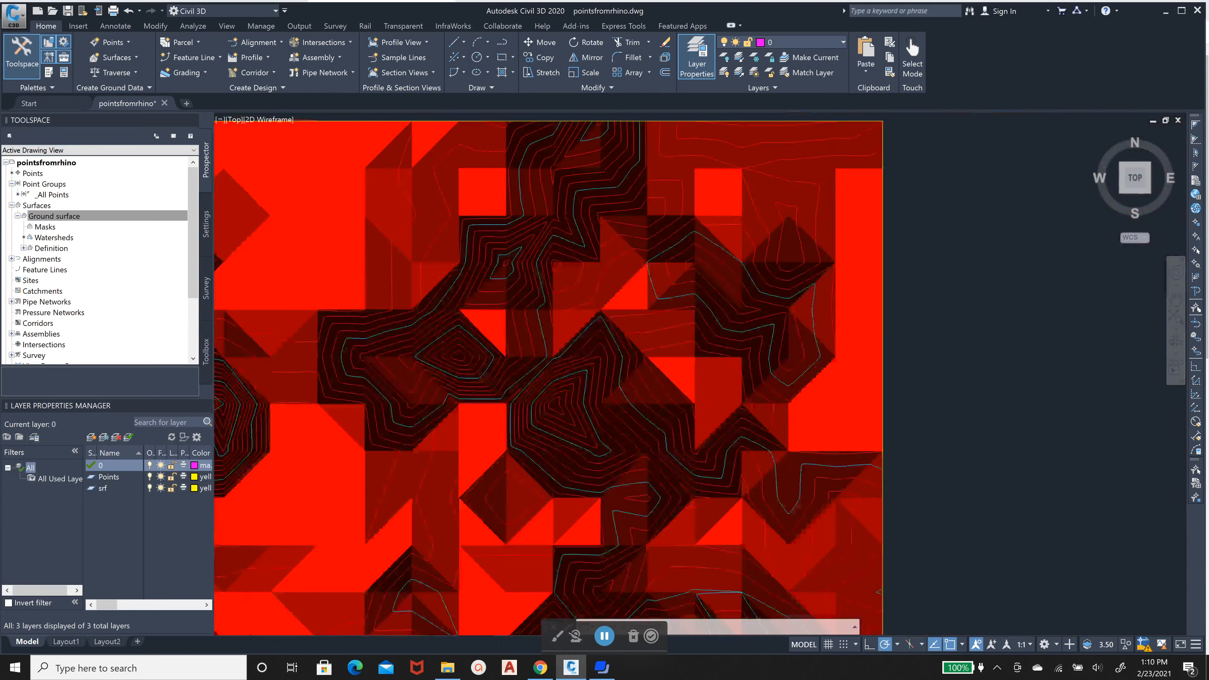
scroll(560, 188, down, 4)
scroll(519, 371, up, 2)
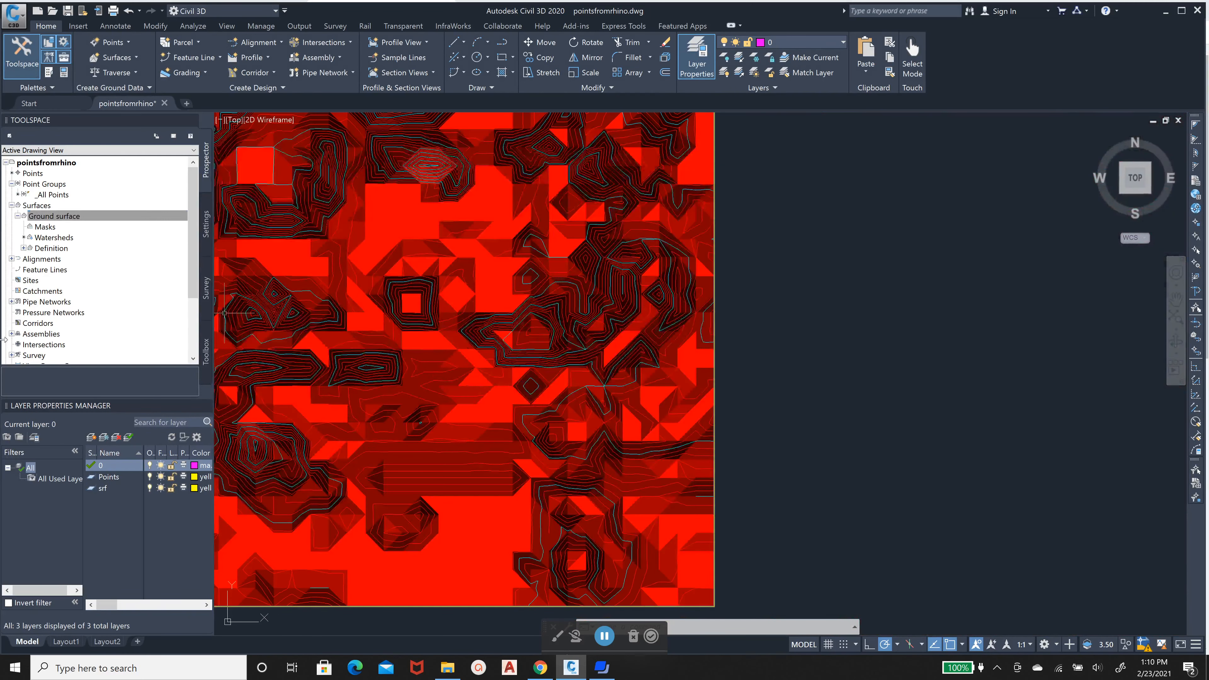
Edit the Ground surface's style to turn off the Slopes component in plan view and accept the change.
right_click(55, 218)
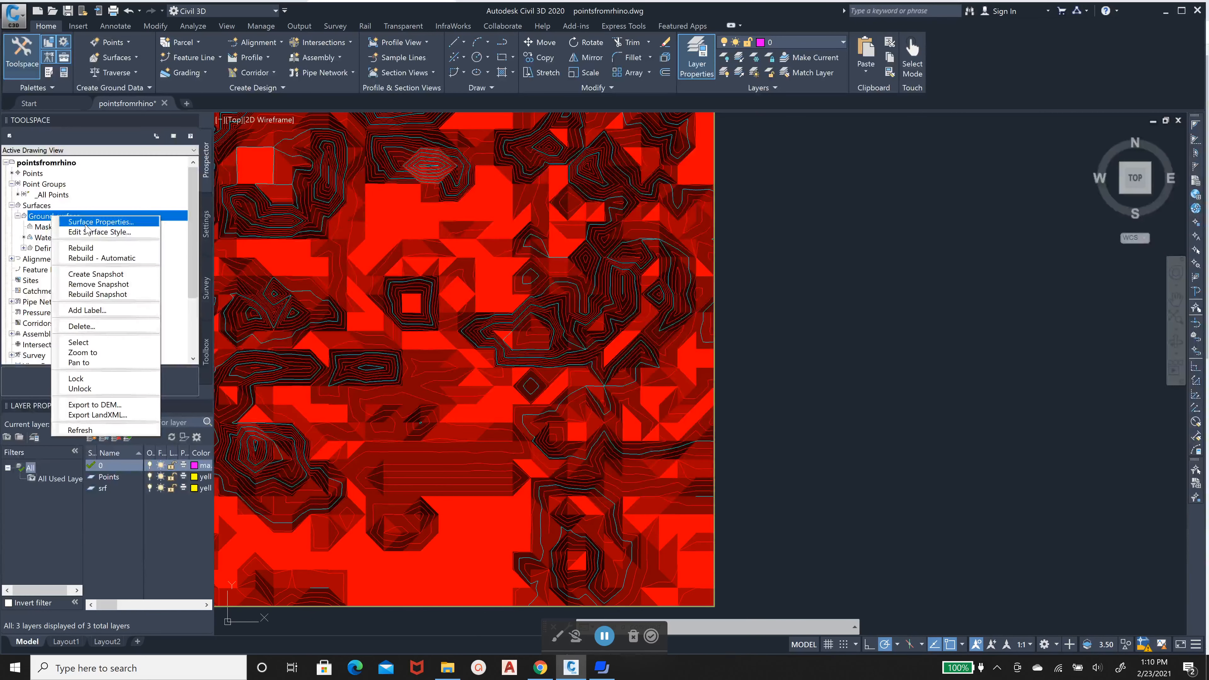
click(88, 232)
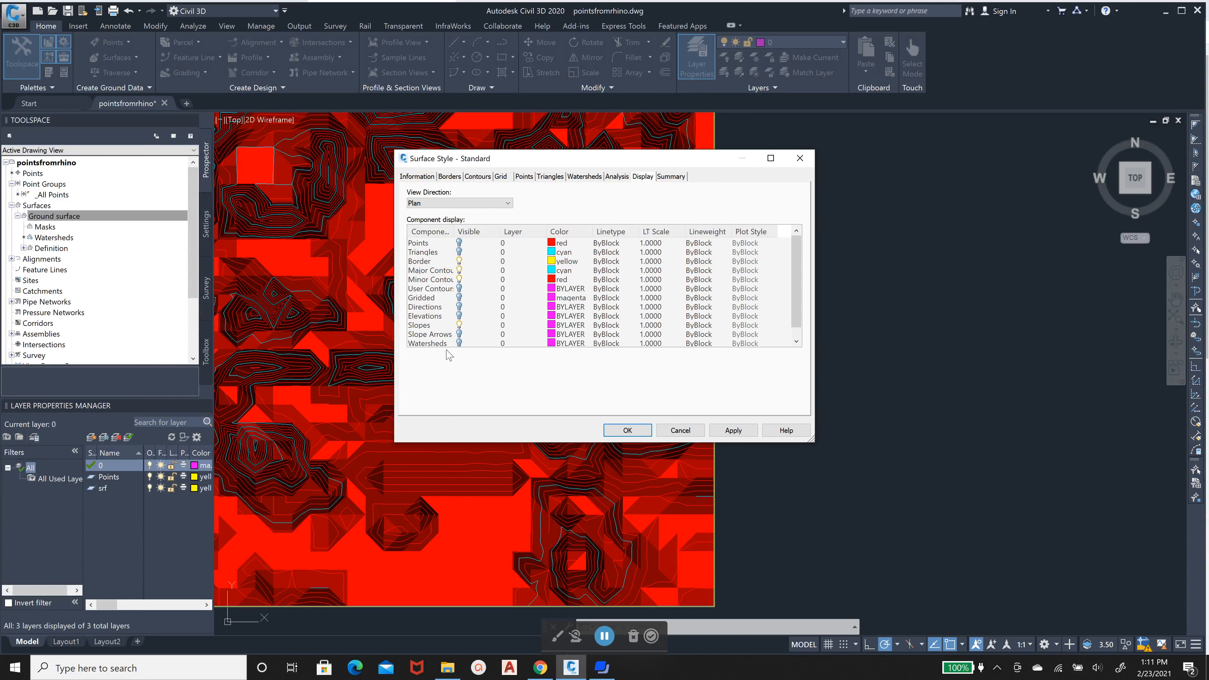
click(459, 325)
click(627, 433)
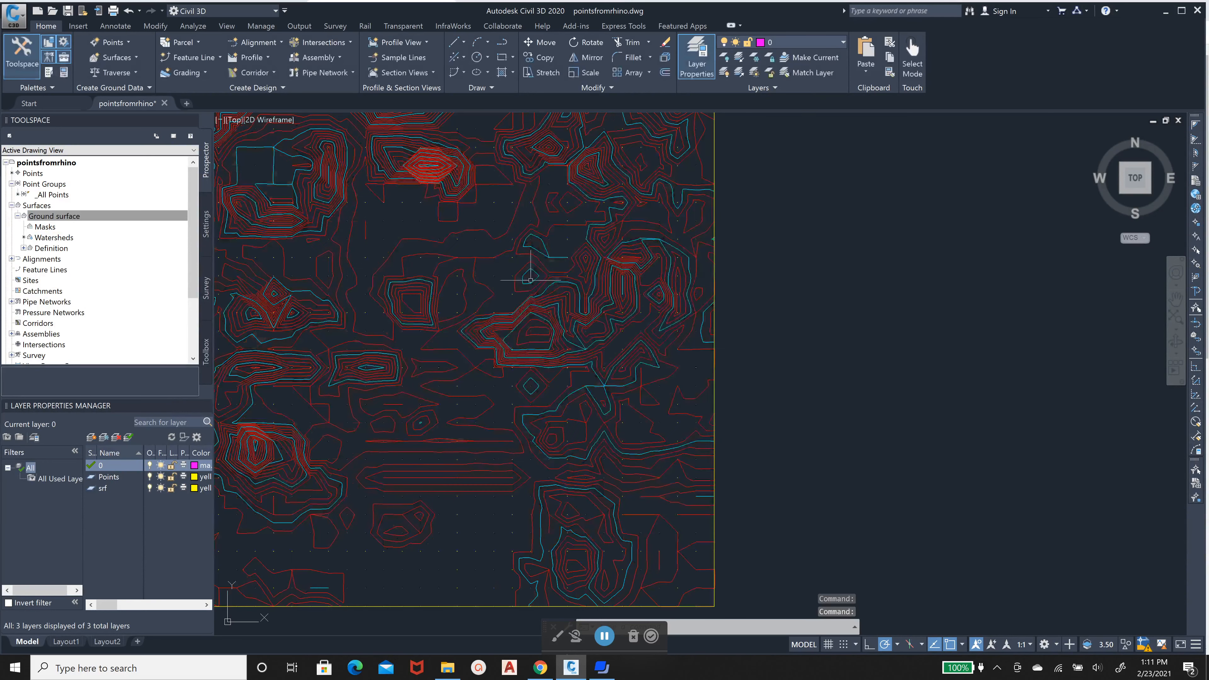
Examine the major and minor contours across the Ground surface, then clear the selection.
scroll(530, 280, down, 4)
scroll(448, 213, up, 8)
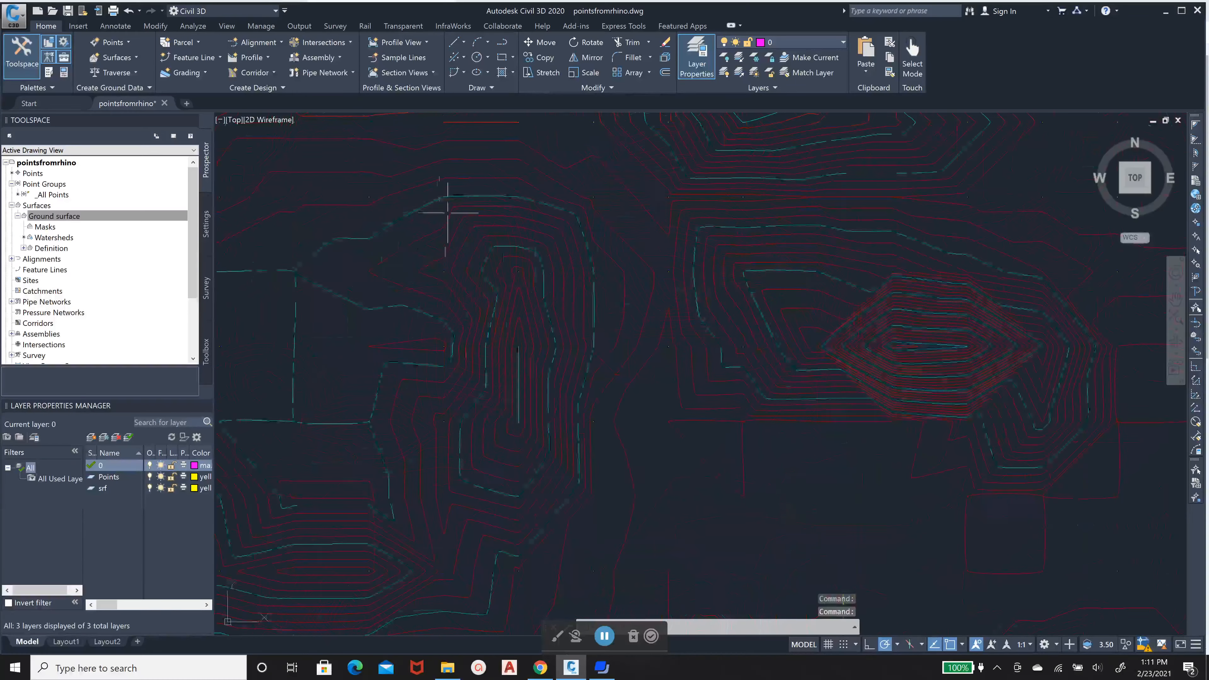
click(394, 259)
scroll(513, 251, down, 3)
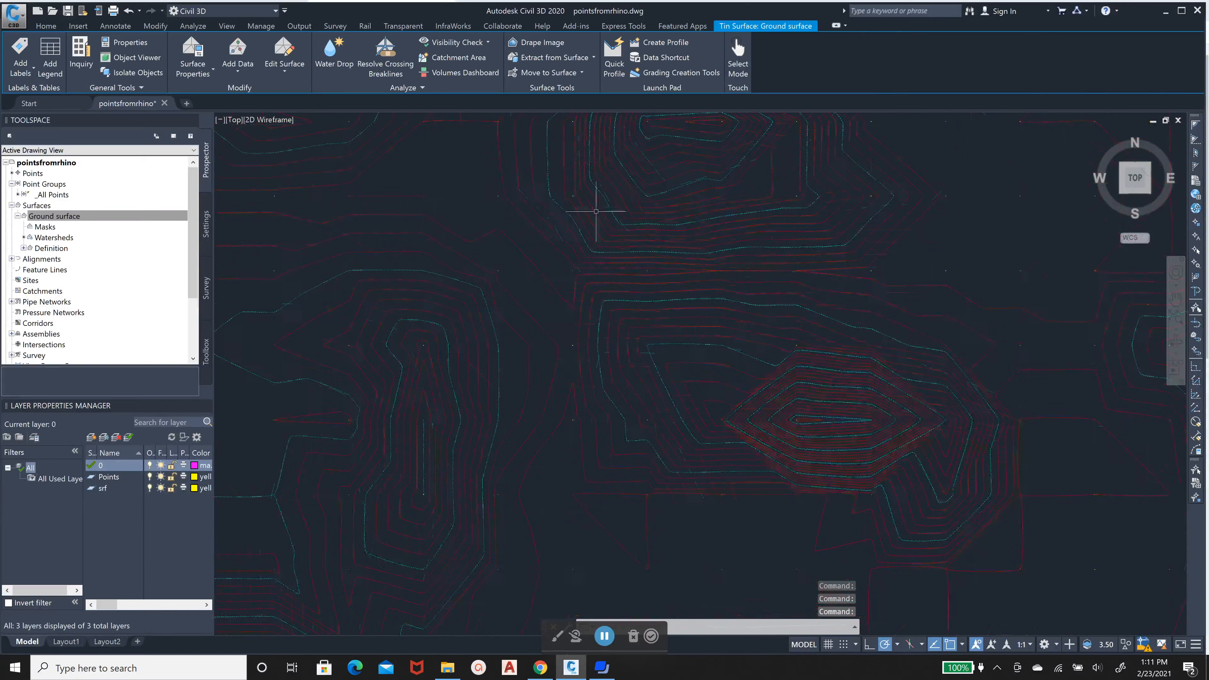
scroll(457, 224, down, 2)
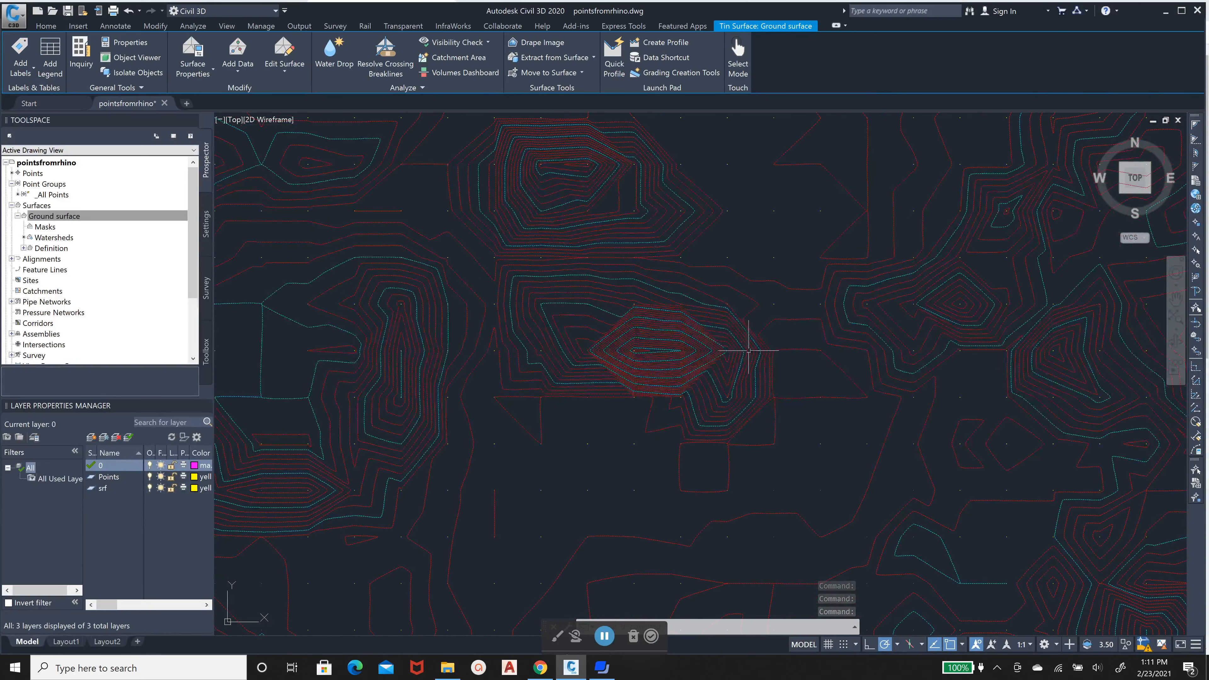
scroll(412, 283, down, 4)
scroll(333, 371, up, 6)
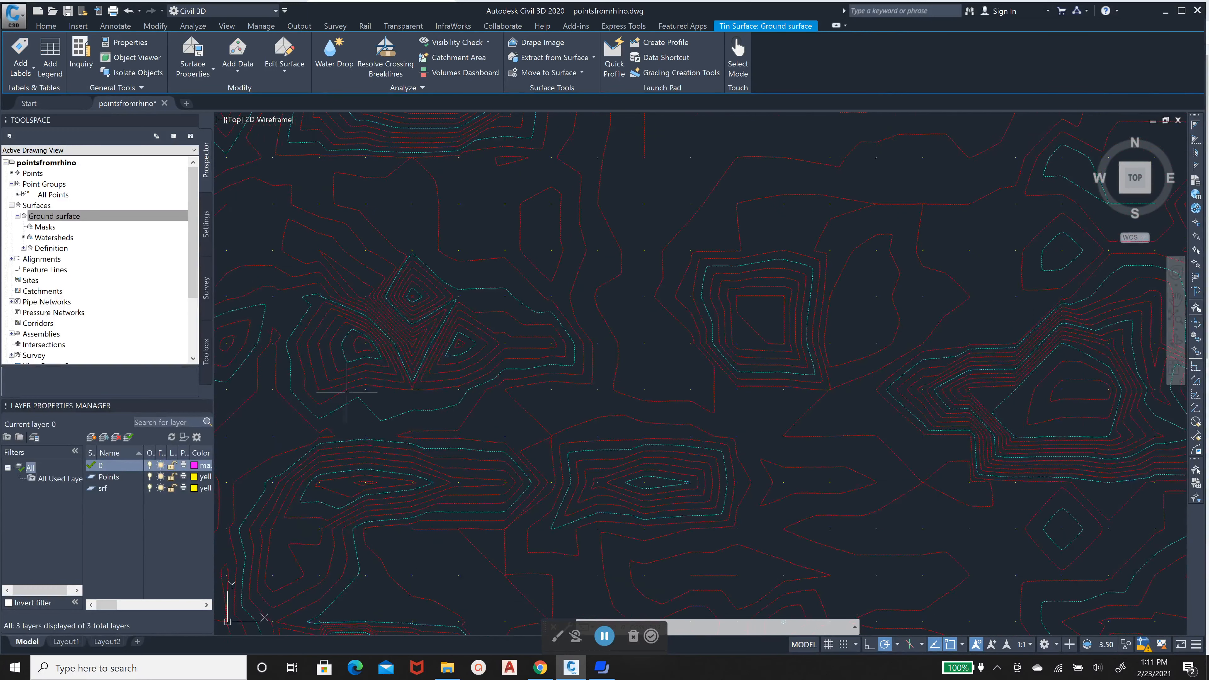
scroll(351, 340, down, 6)
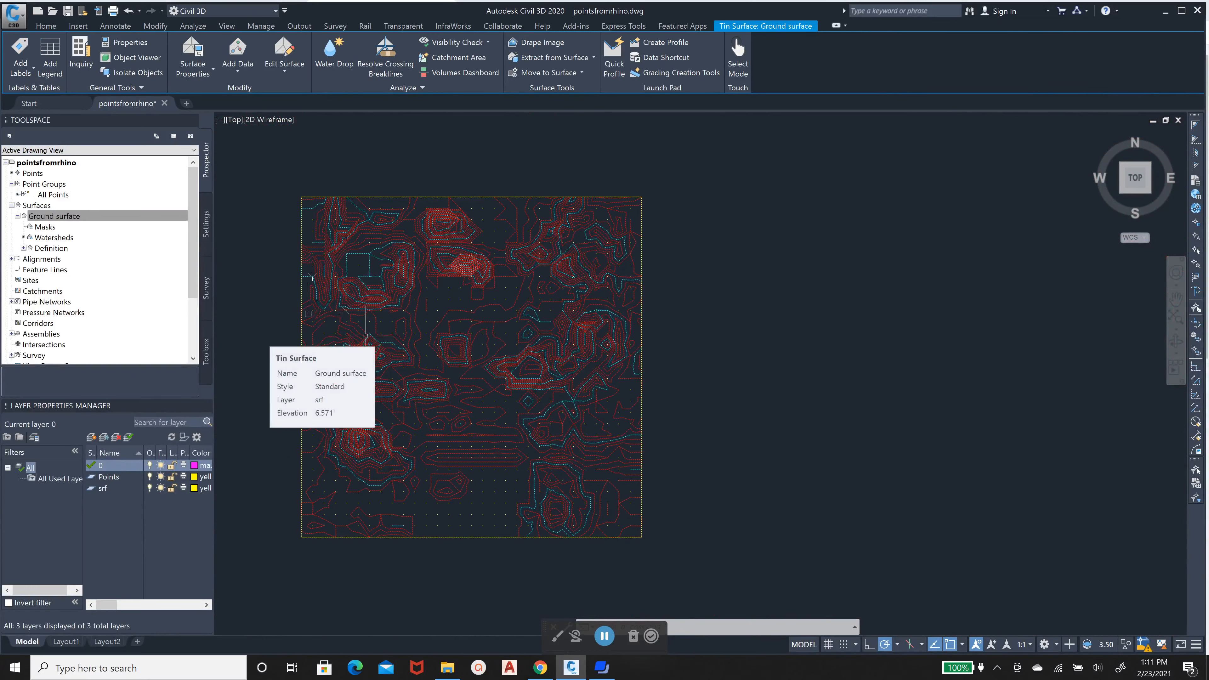
scroll(300, 230, up, 4)
click(257, 161)
key(Escape)
key(Escape)
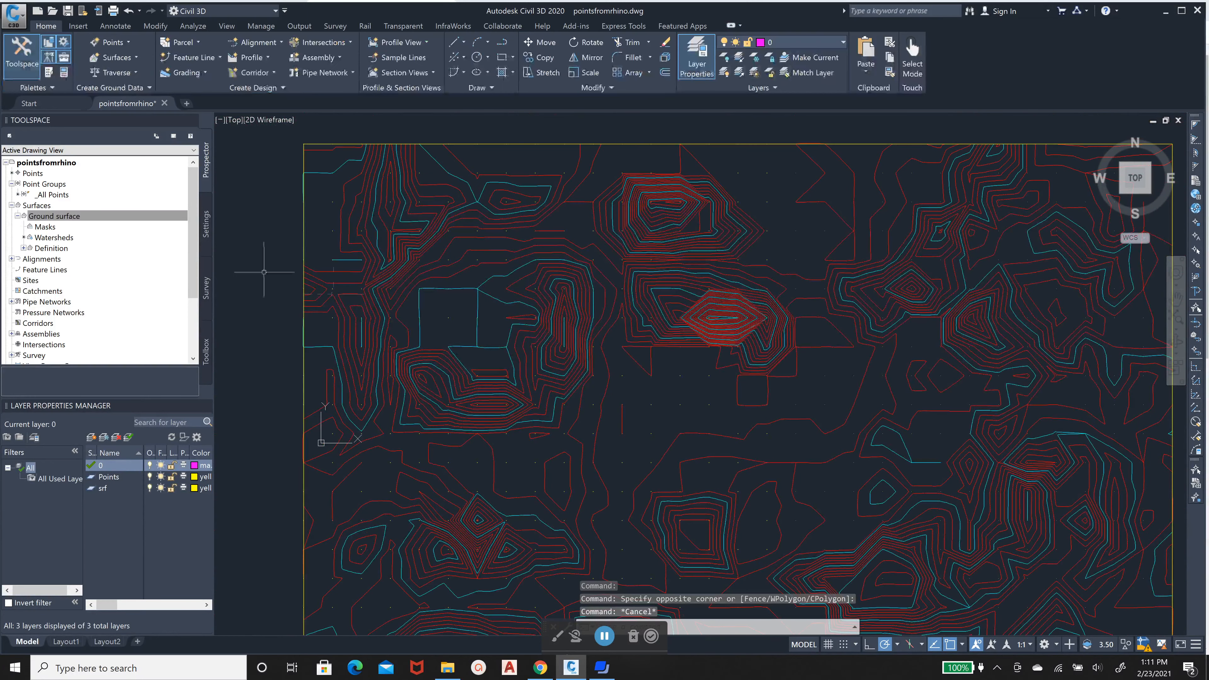
Draw a single-segment vertical polyline in the empty area east of the Ground surface and finish it.
scroll(328, 277, down, 4)
scroll(689, 351, up, 2)
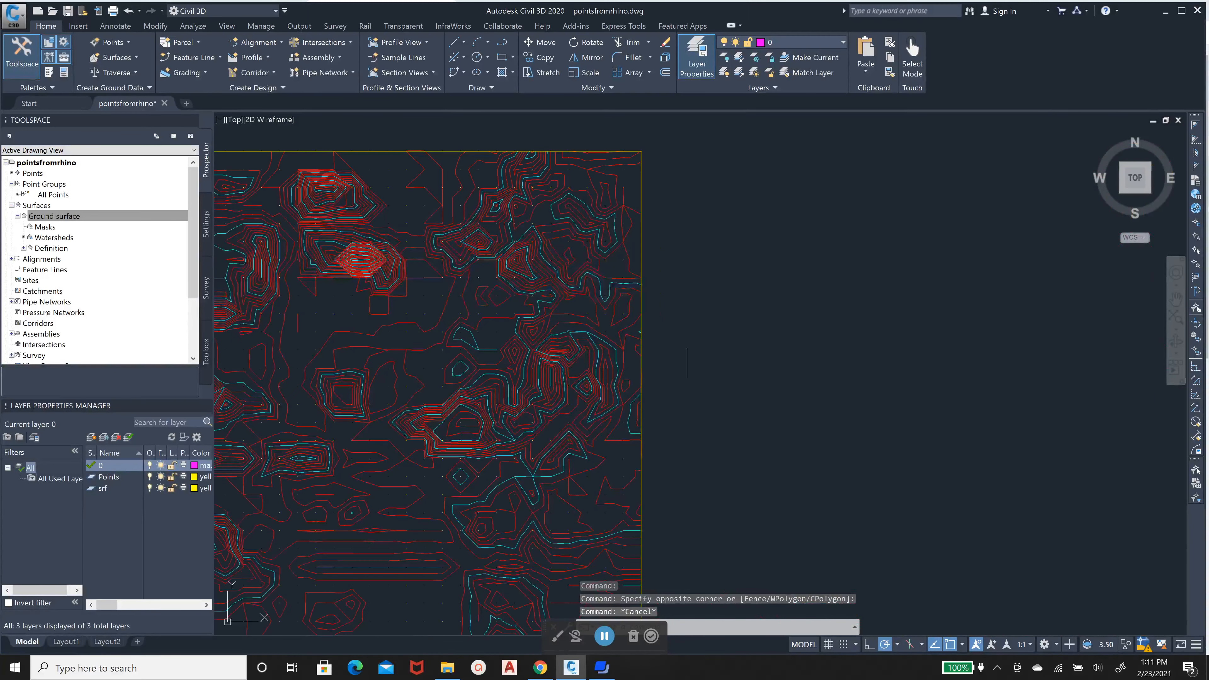
scroll(443, 158, down, 2)
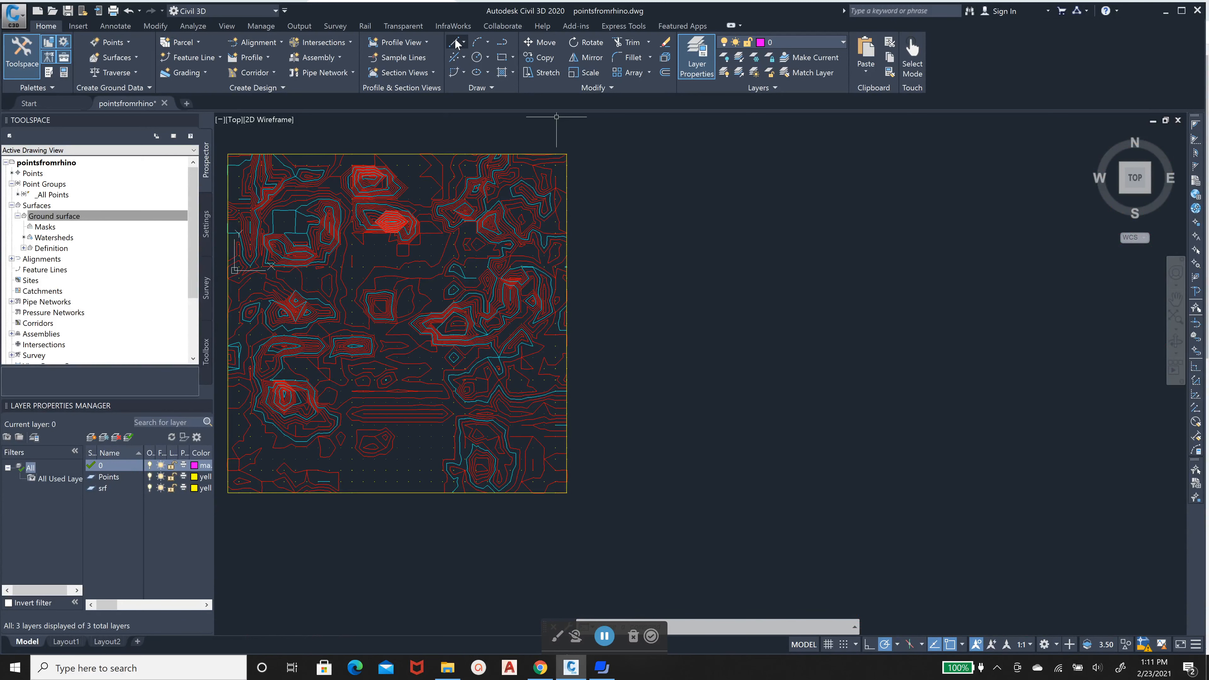
click(499, 44)
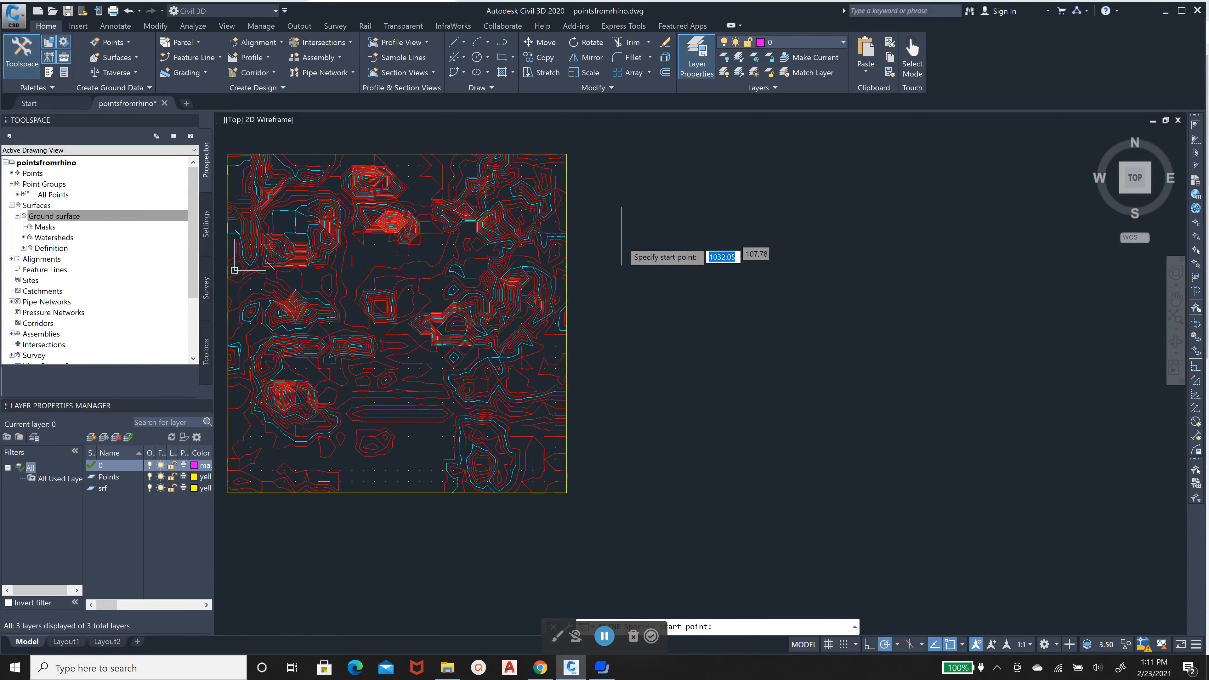
click(640, 168)
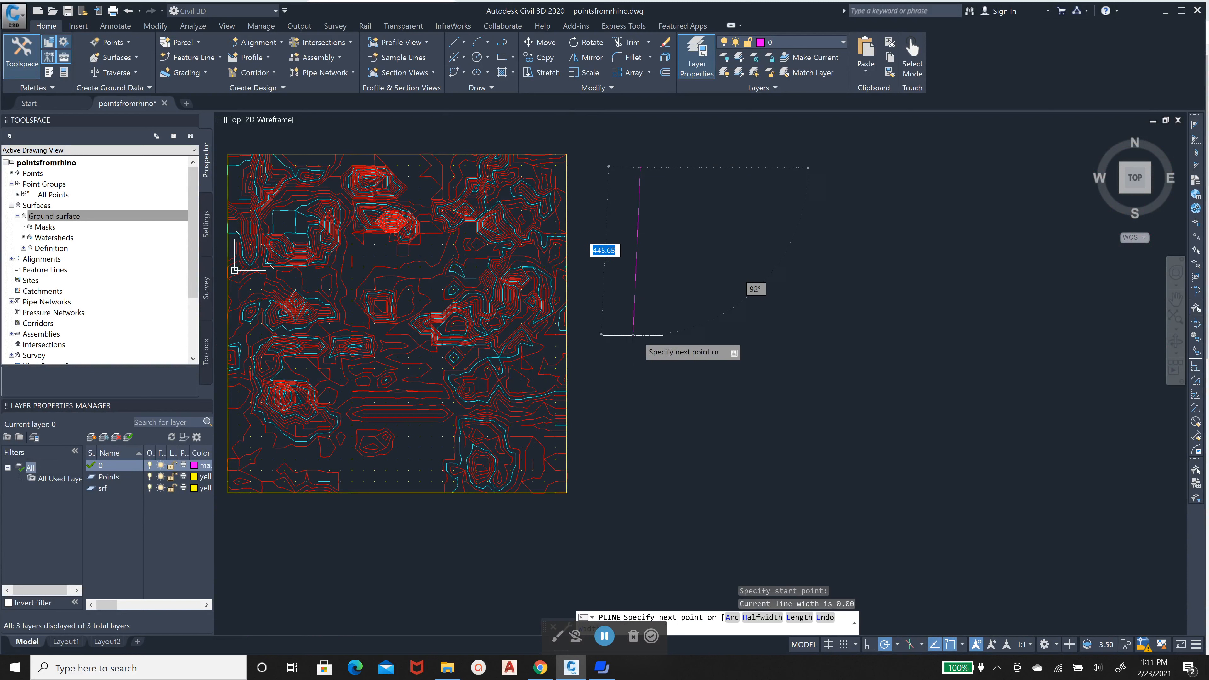
click(640, 332)
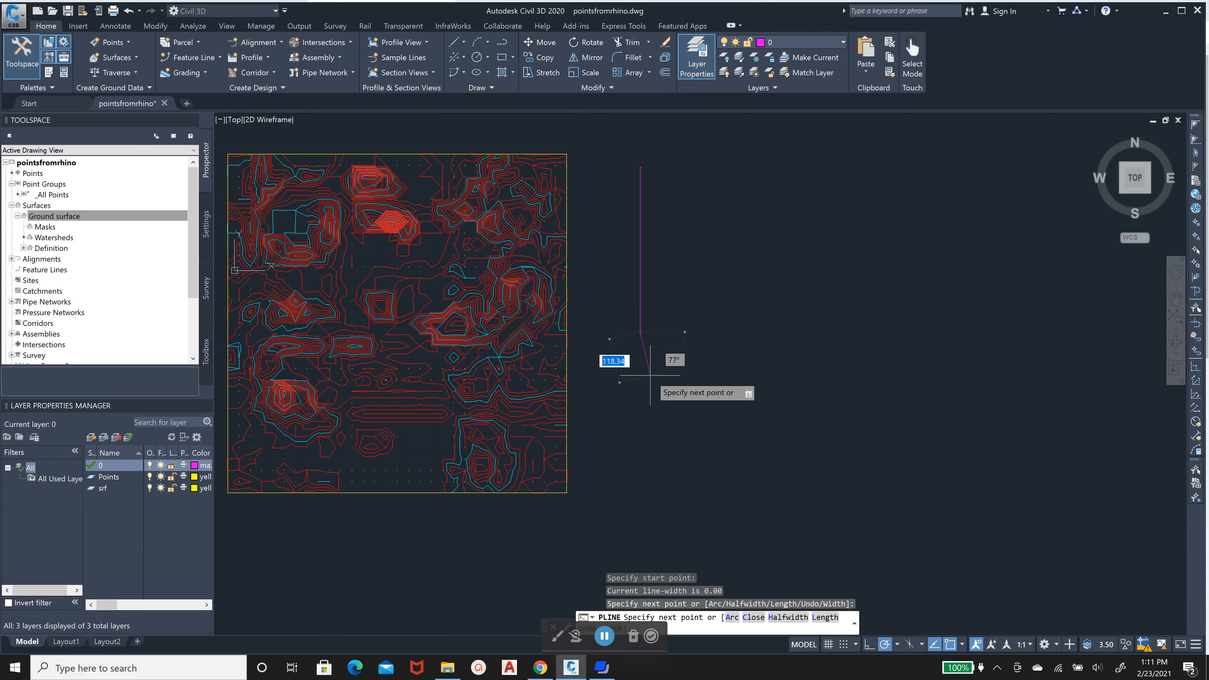
key(Return)
Erase the vertical single-segment polyline beside the surface.
scroll(714, 367, up, 2)
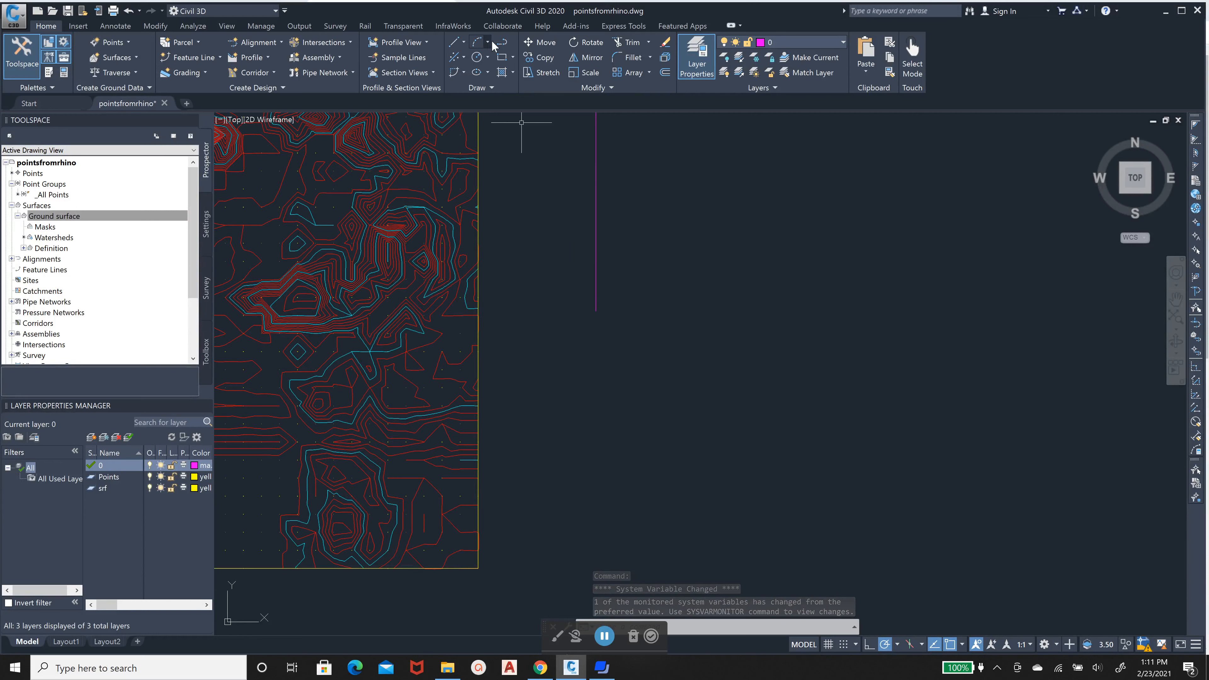
click(726, 189)
click(502, 316)
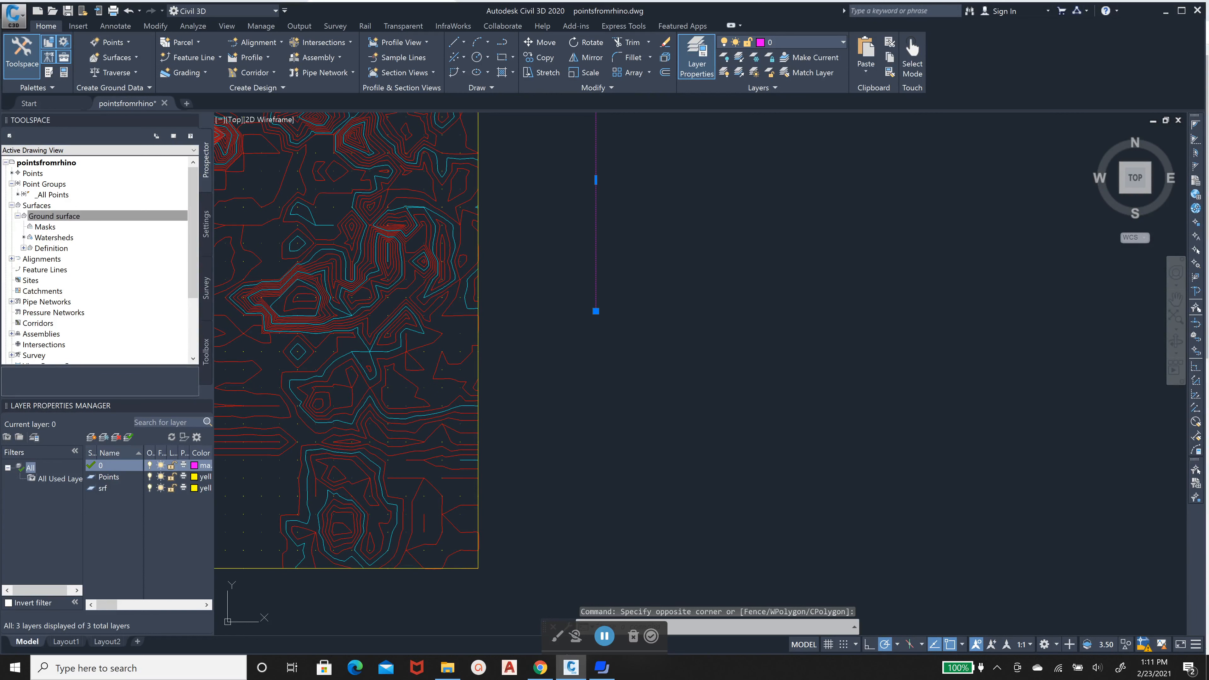
key(Delete)
Start a new polyline east of the surface with a long vertical segment and a short, nearly horizontal segment at its lower end.
click(502, 42)
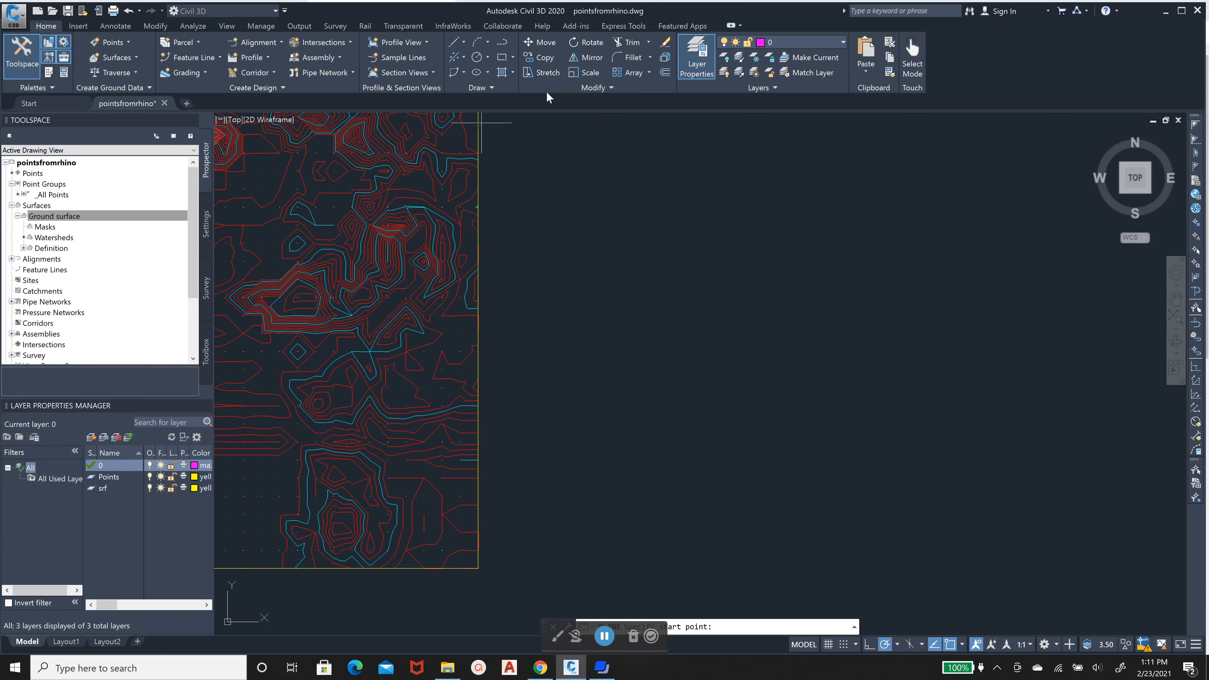
click(586, 162)
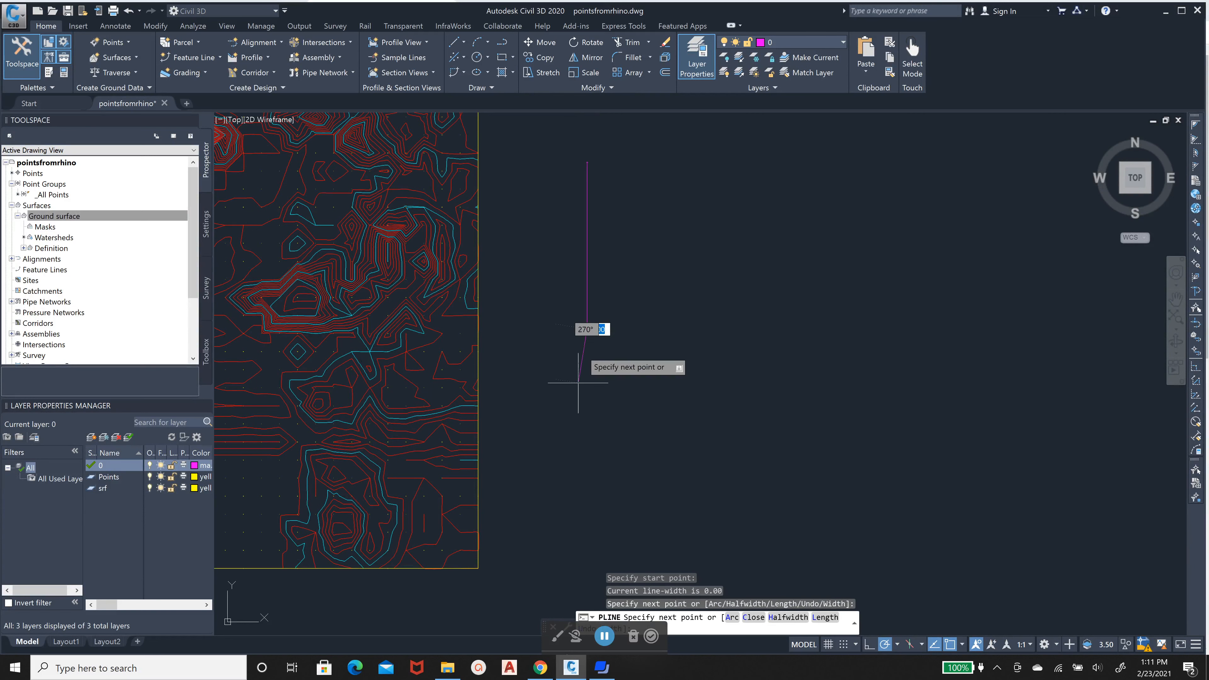
click(587, 414)
click(671, 424)
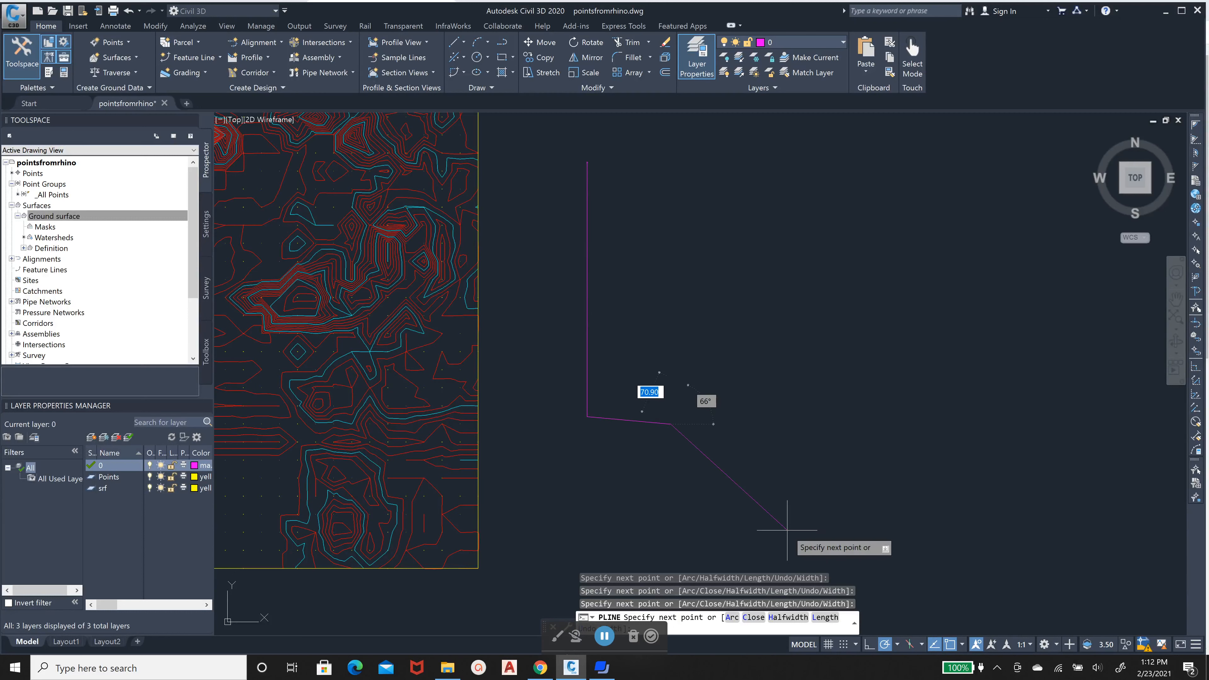
Switch the polyline to the Arc option, add a winding chain of arcs curving back up to the northeast, and end it.
click(731, 618)
click(814, 339)
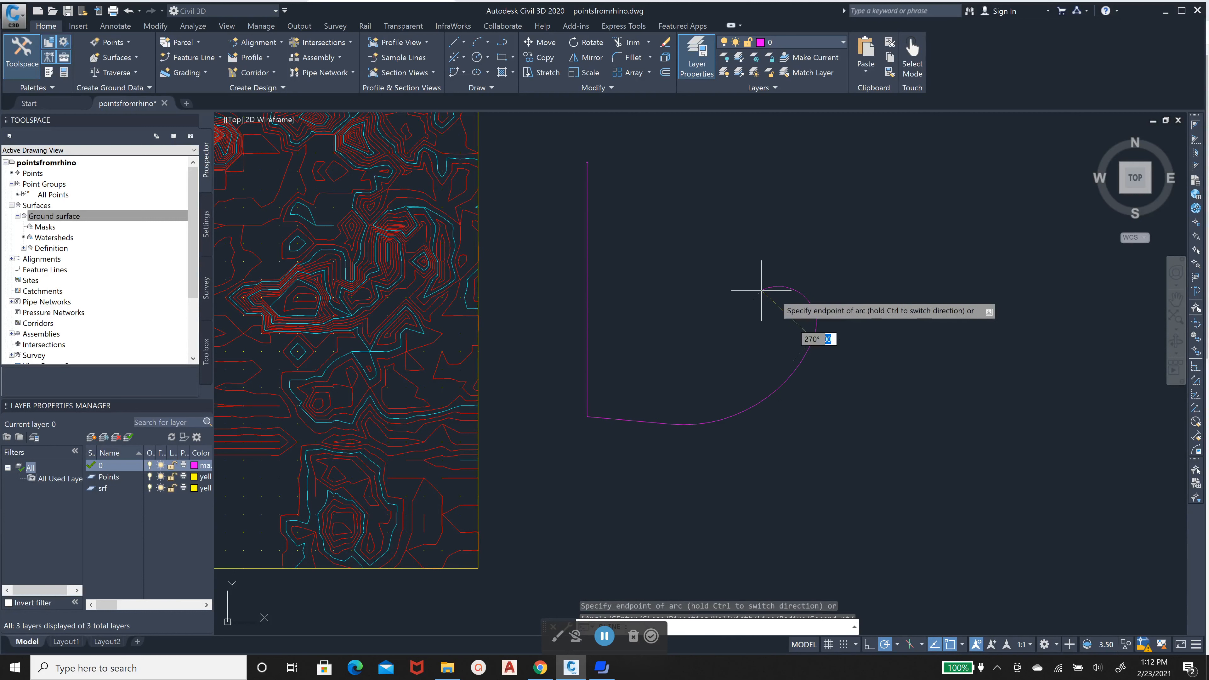
click(689, 217)
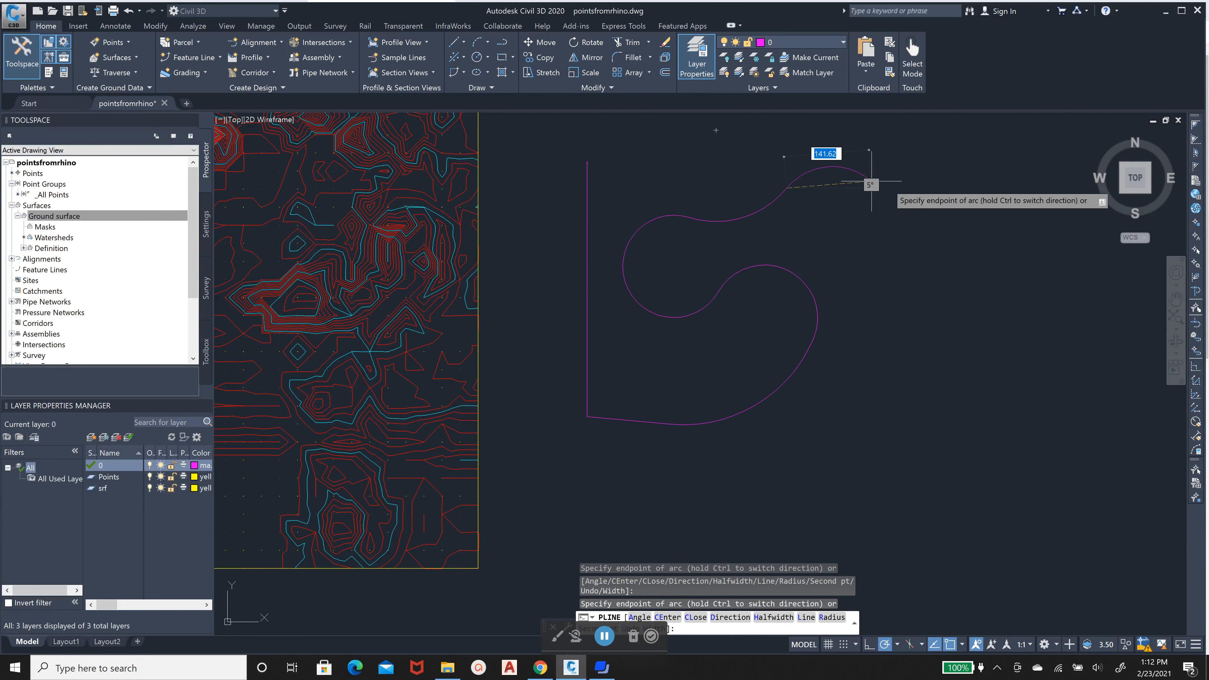
click(824, 177)
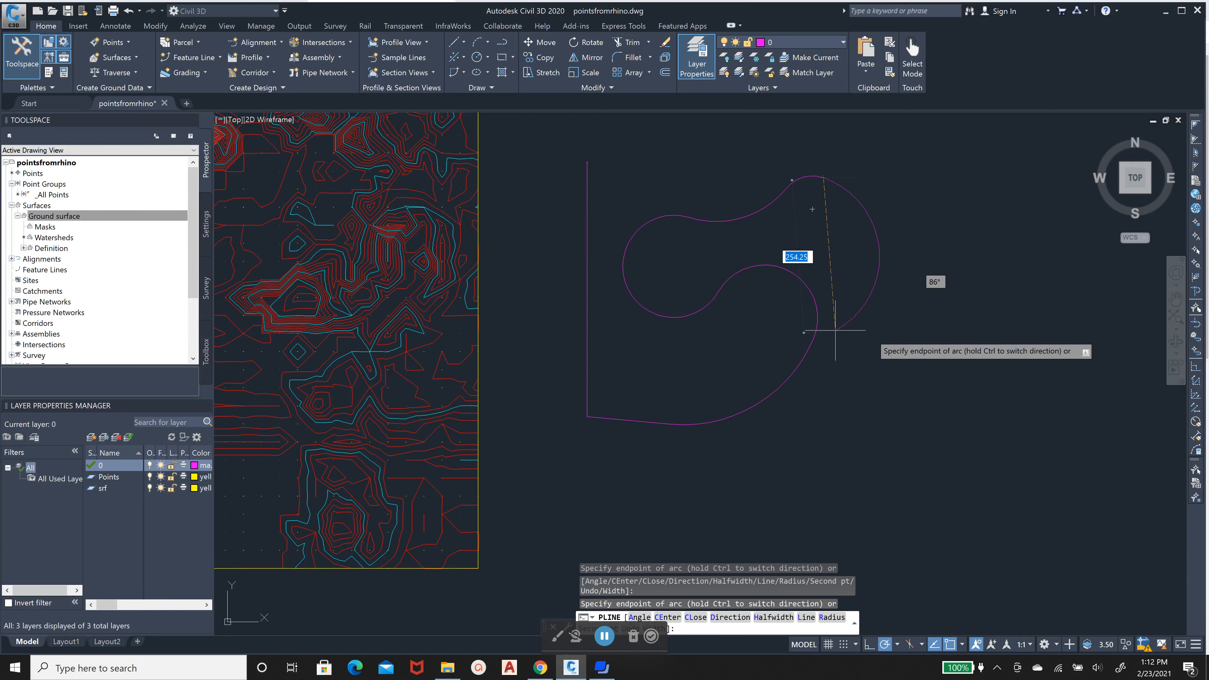
scroll(850, 281, down, 2)
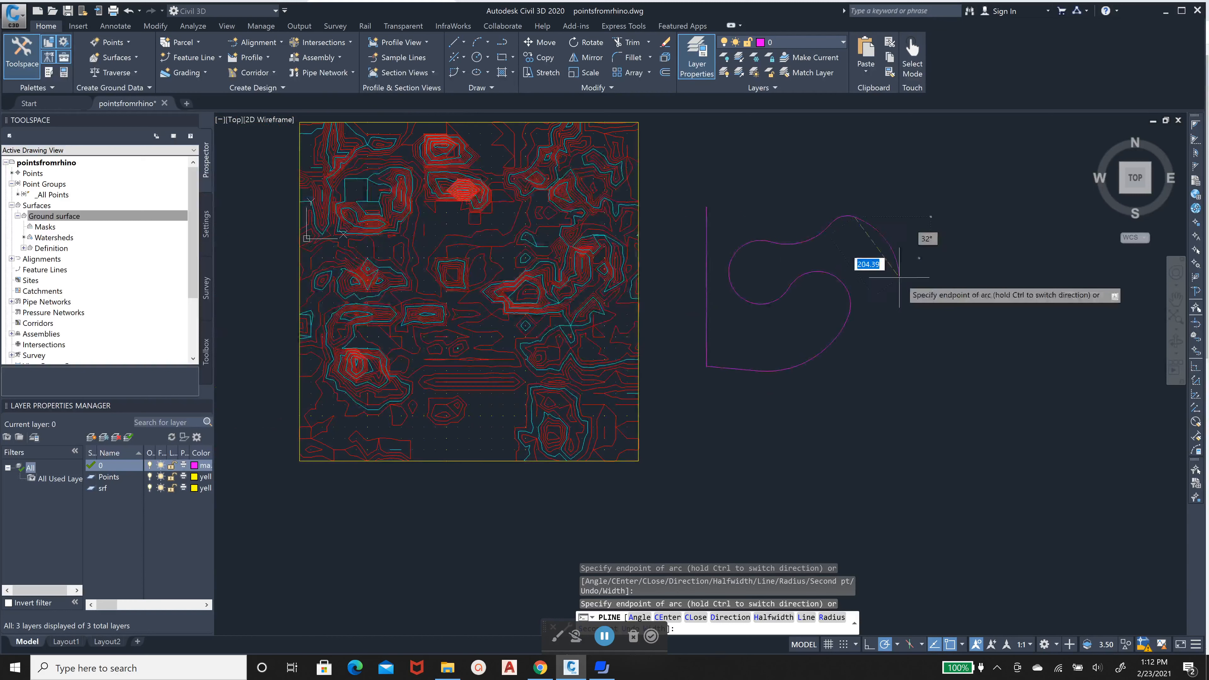
key(Escape)
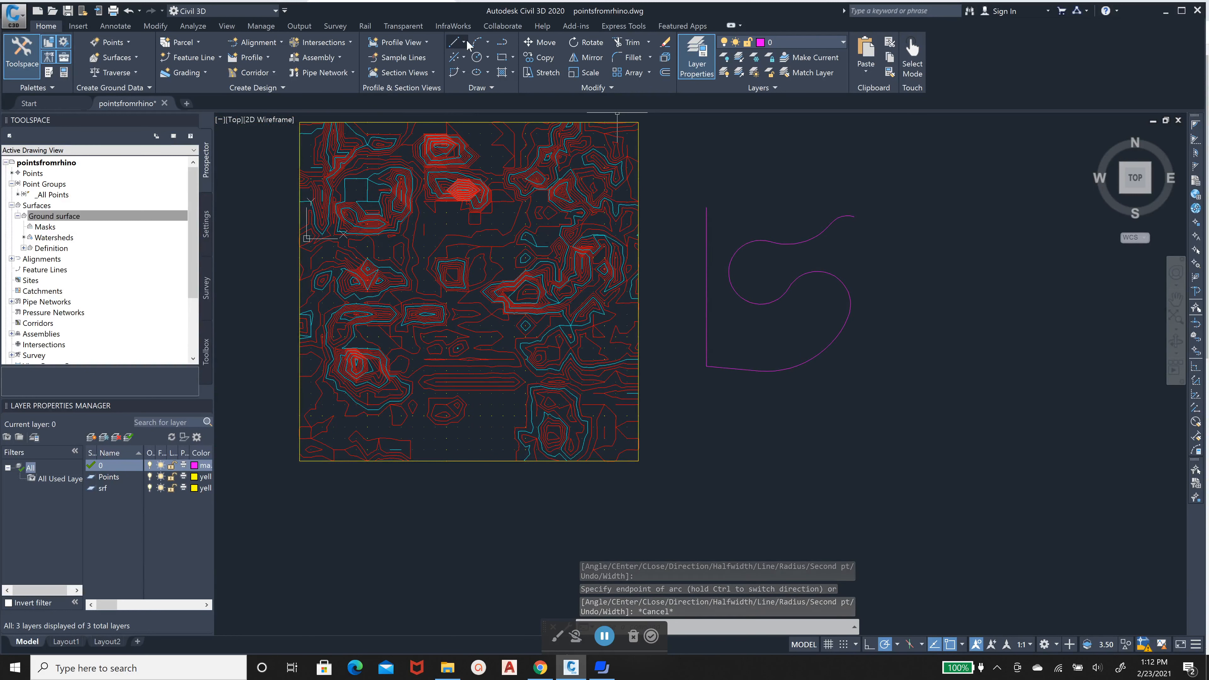
Erase the polyline made of straight segments and winding arcs.
click(858, 211)
click(685, 378)
key(Delete)
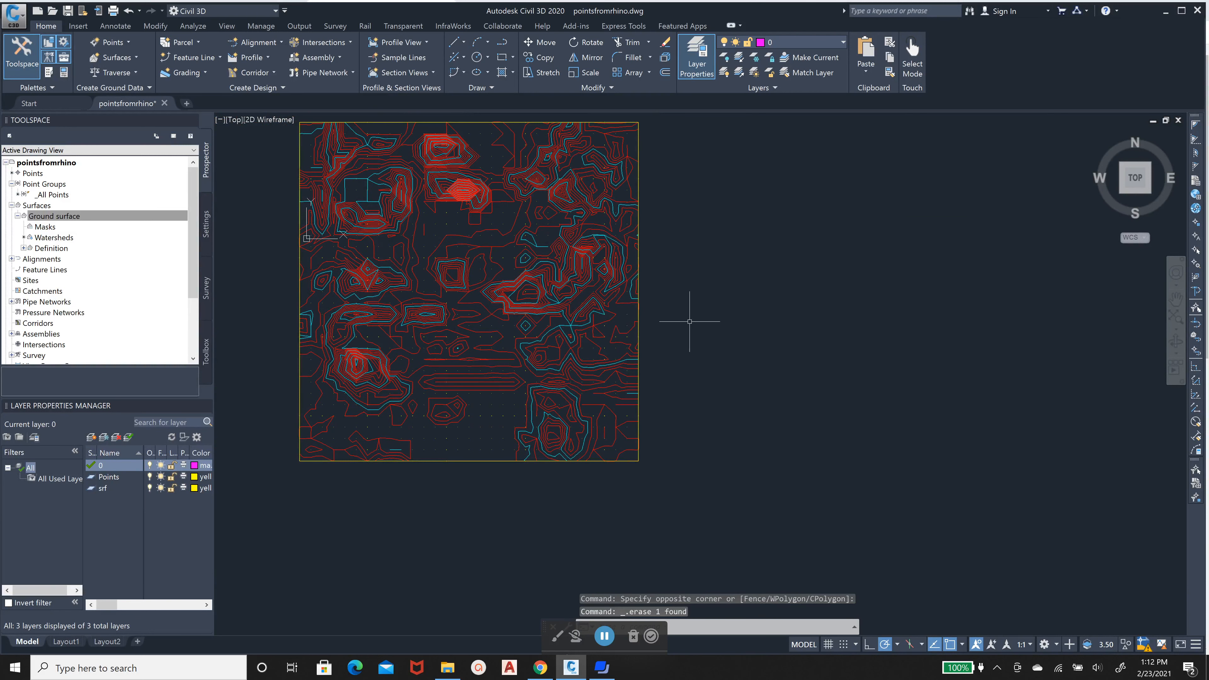
Start another polyline just east of the surface with a short diagonal segment and a longer, steep downward segment.
key(Return)
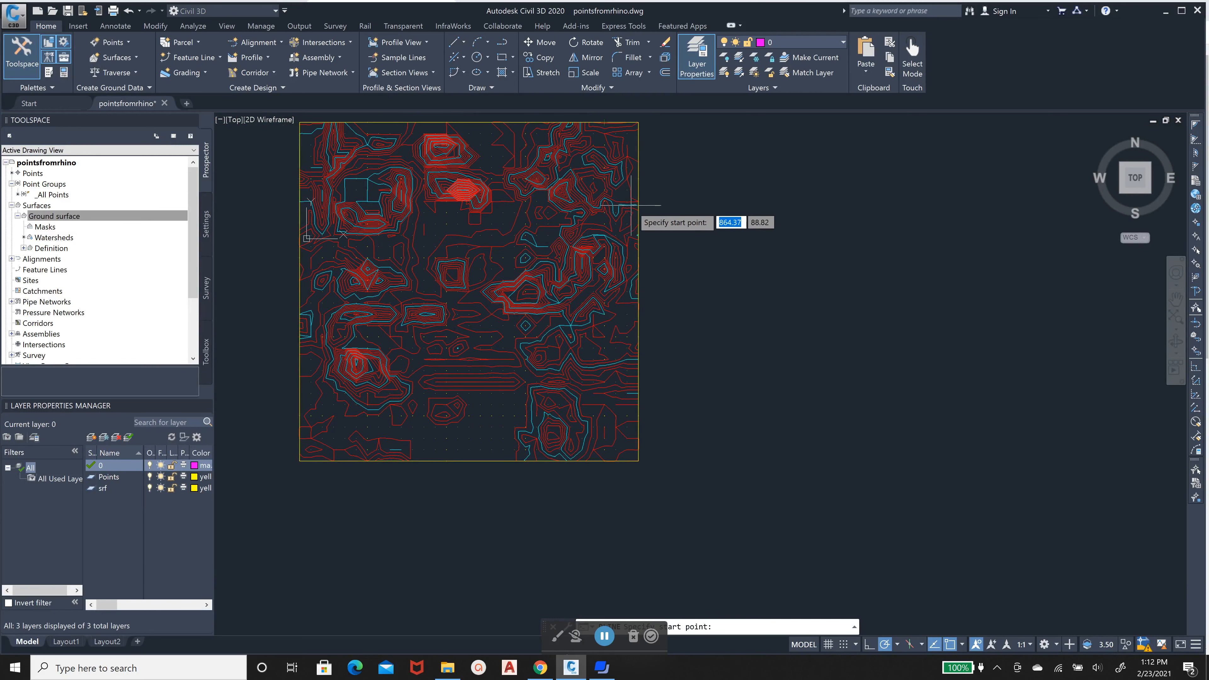
scroll(638, 200, up, 4)
click(663, 188)
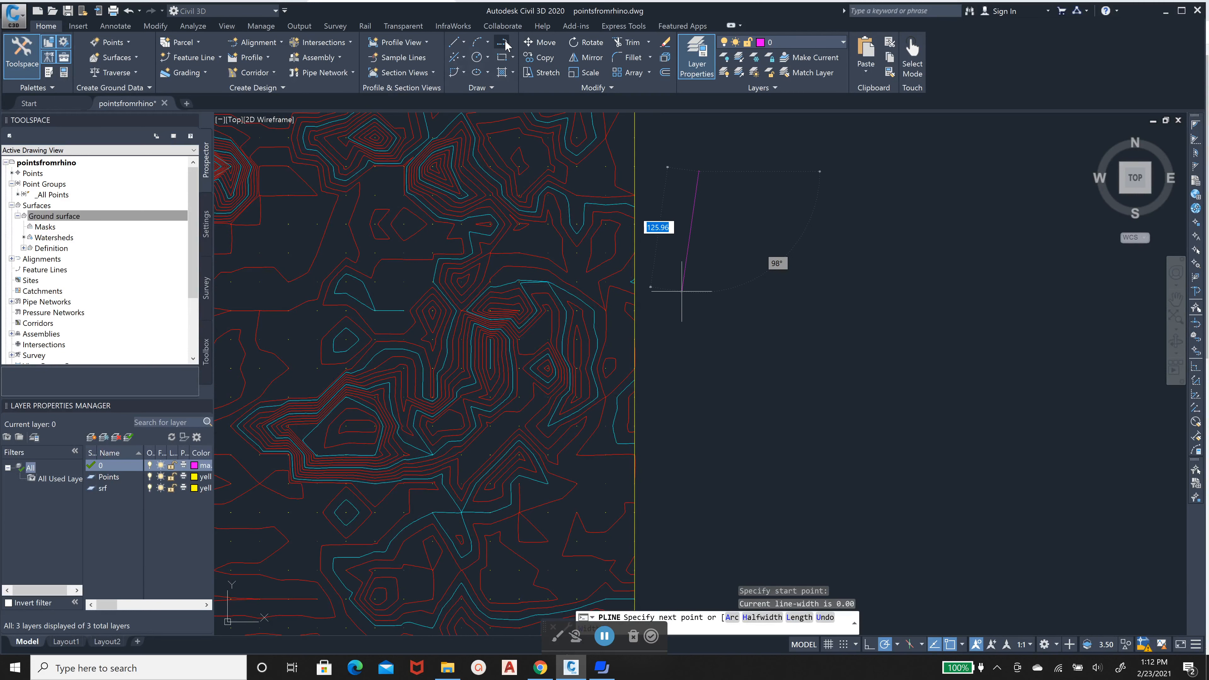
click(720, 213)
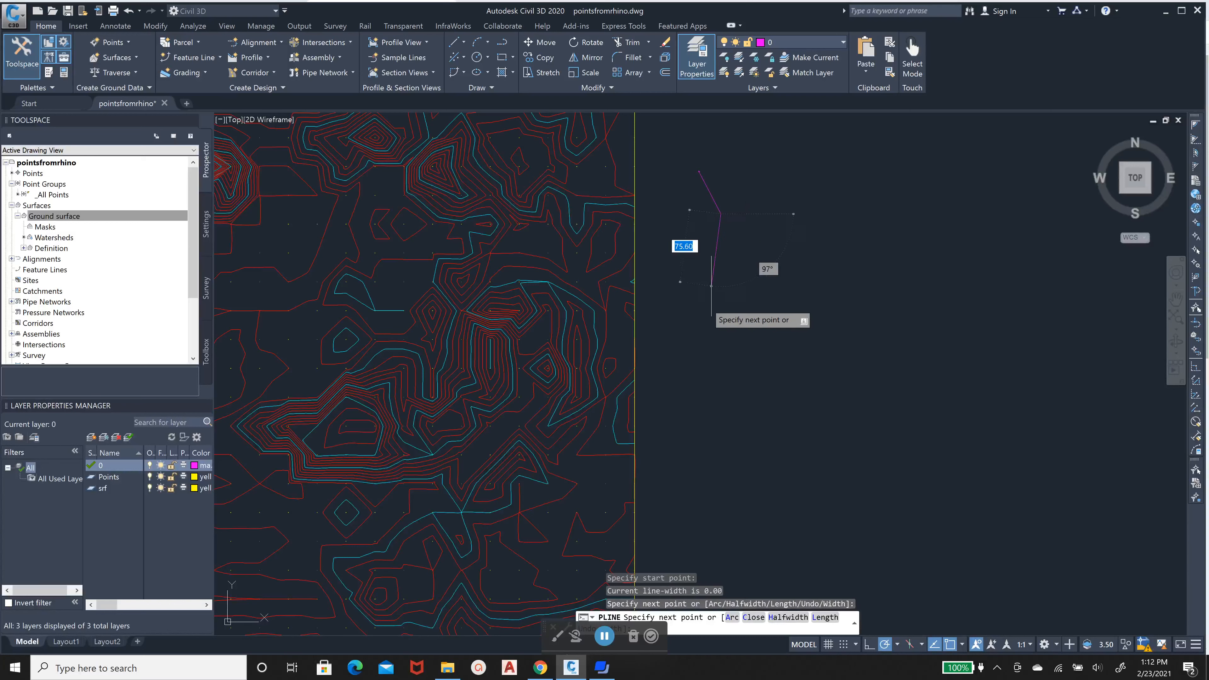
click(704, 308)
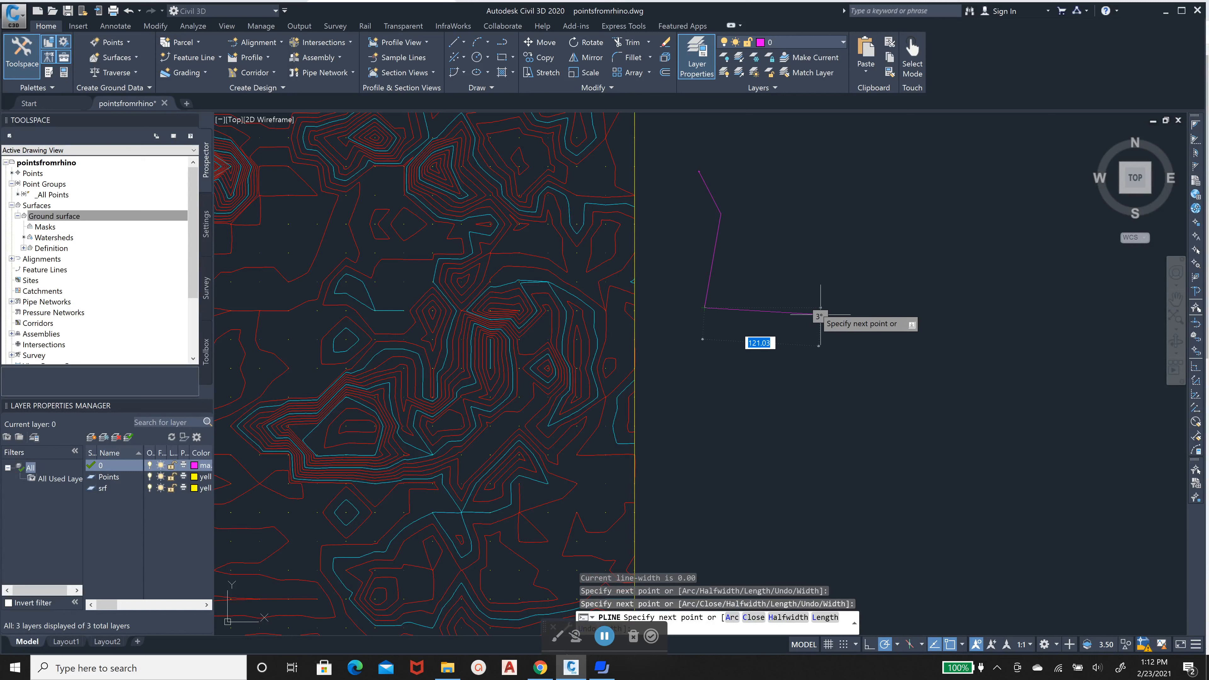
Continue the polyline with the Arc option, adding a tight bend, a sweeping rise and a hooked end, and end it.
text(aaa)
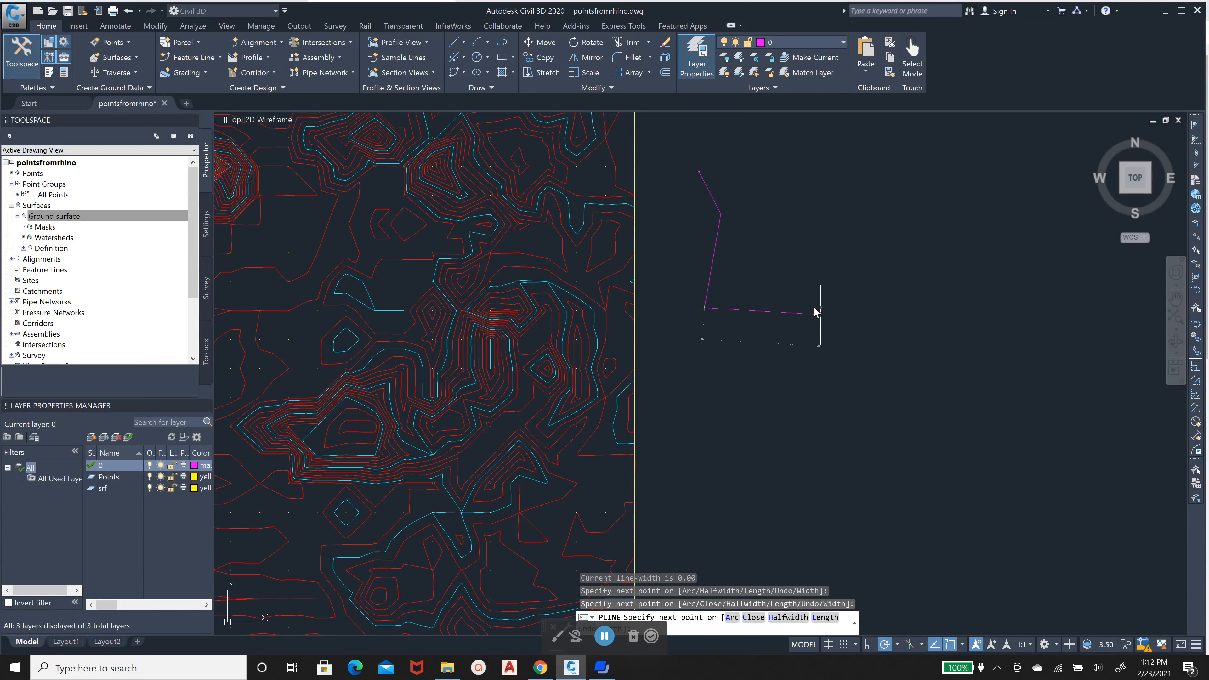
key(Return)
click(722, 322)
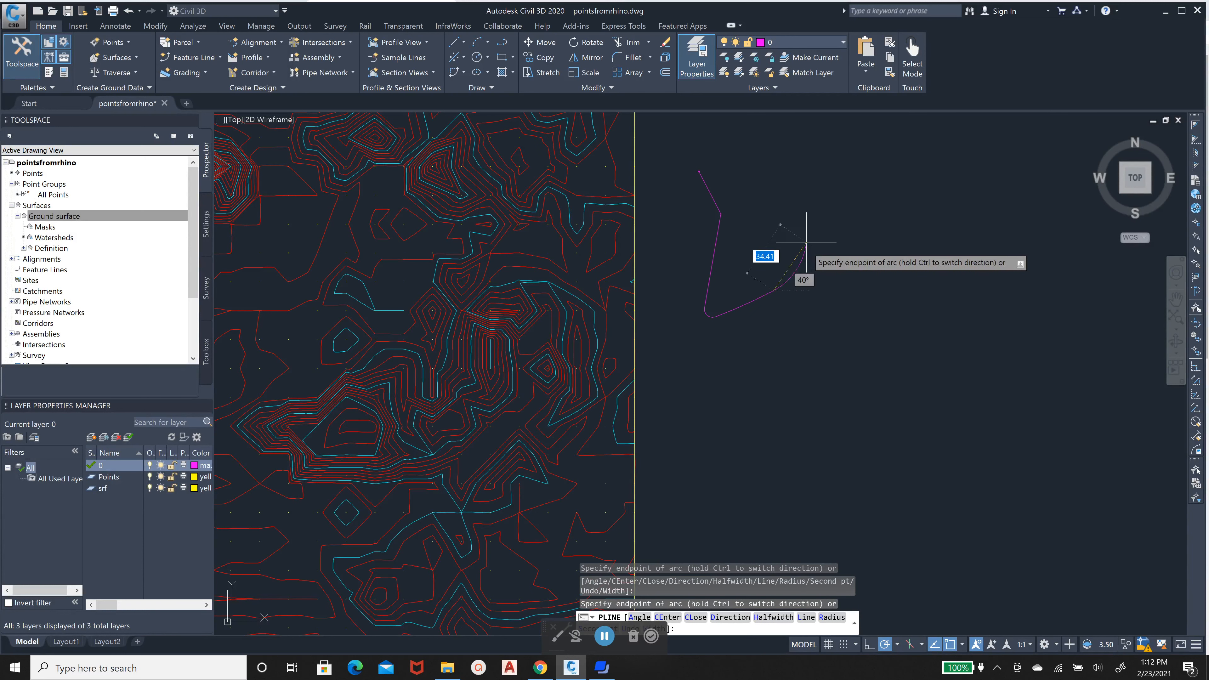
click(845, 263)
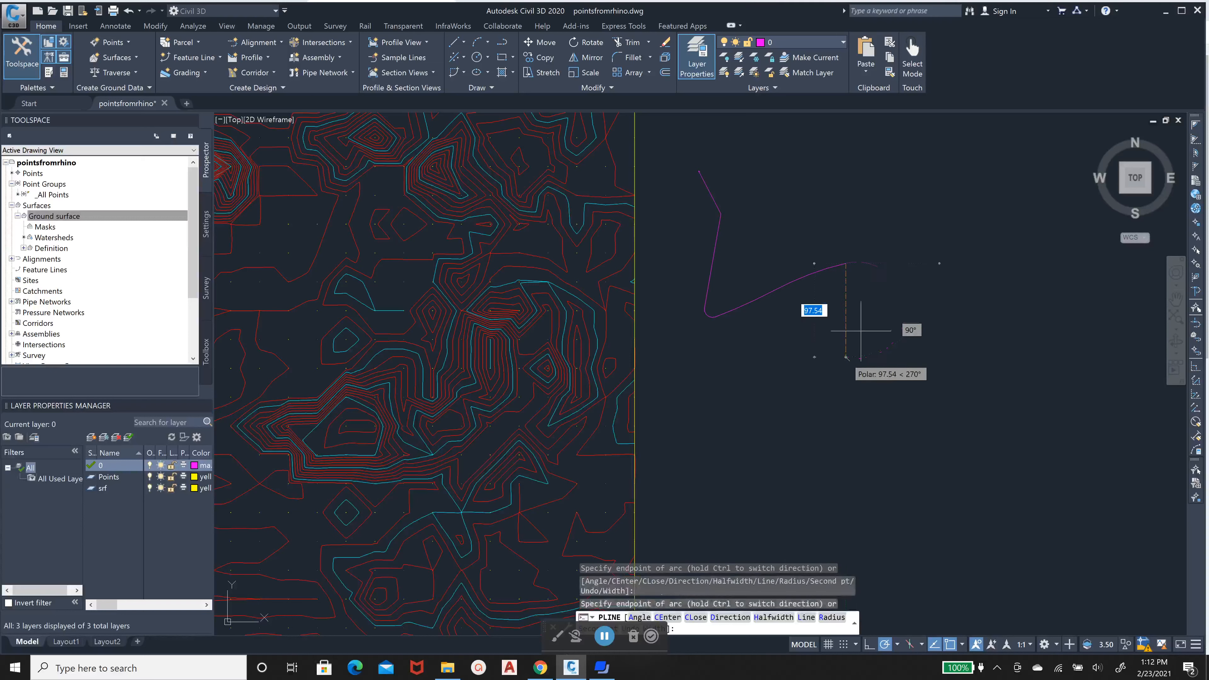
click(863, 318)
key(Escape)
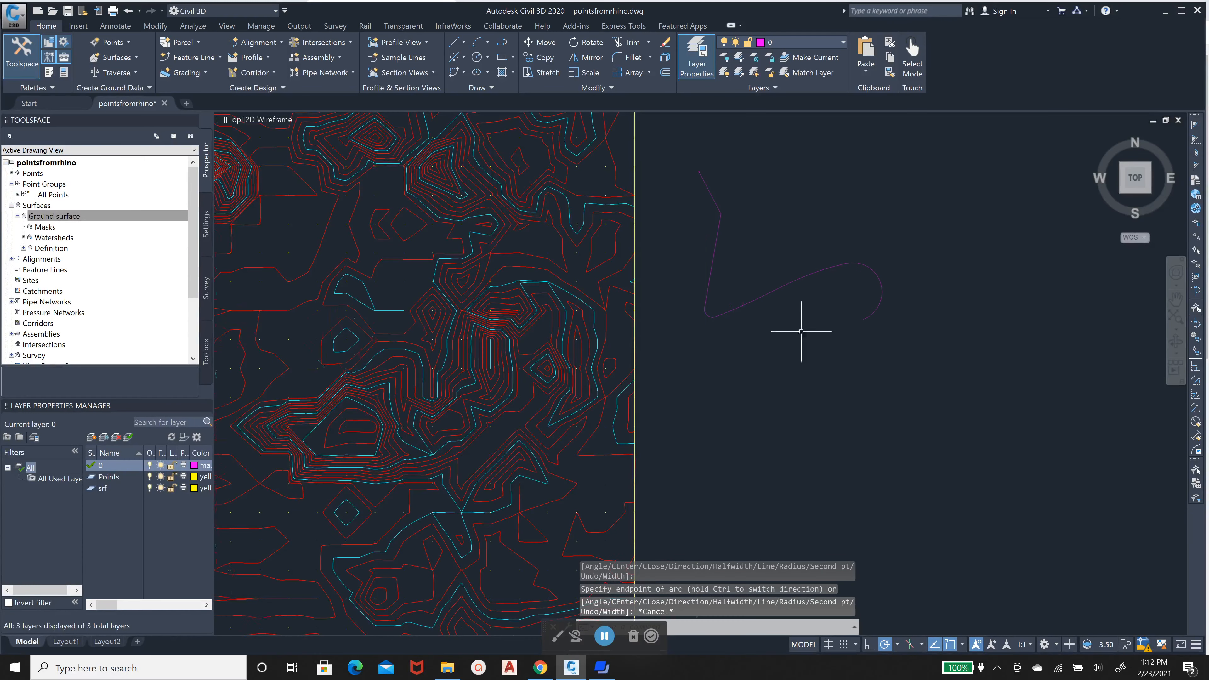
Erase the small hooked polyline east of the surface.
scroll(804, 332, down, 5)
scroll(807, 333, up, 3)
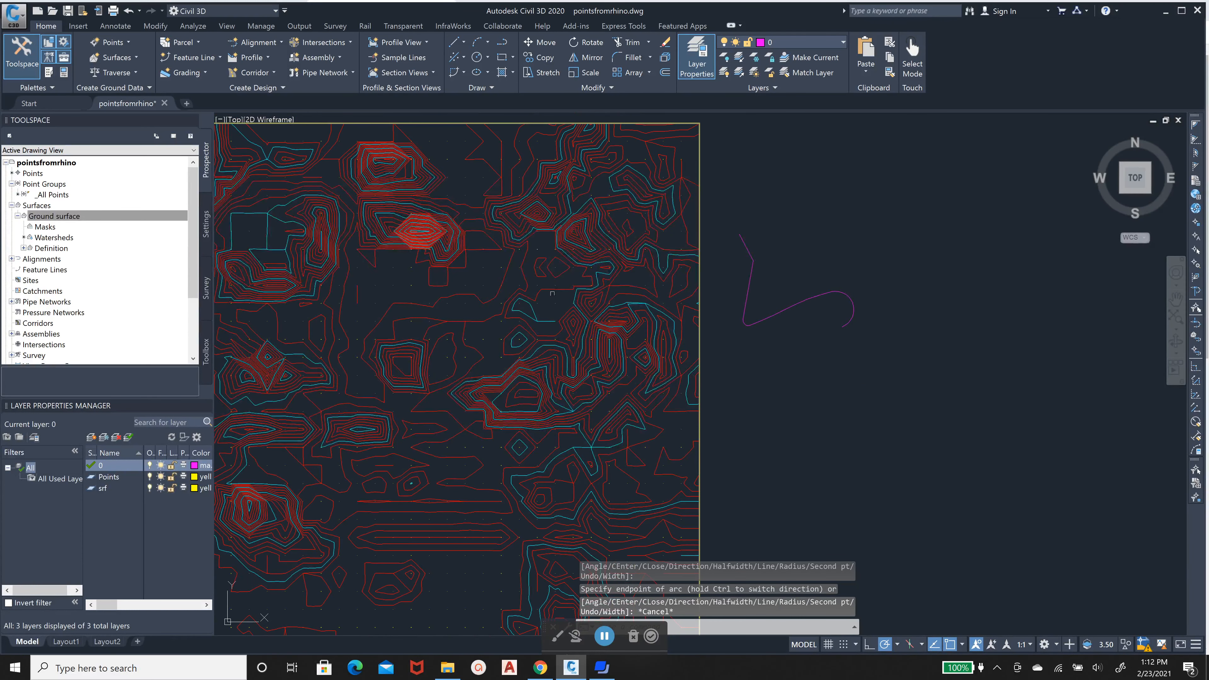
scroll(783, 255, down, 2)
click(854, 253)
click(804, 310)
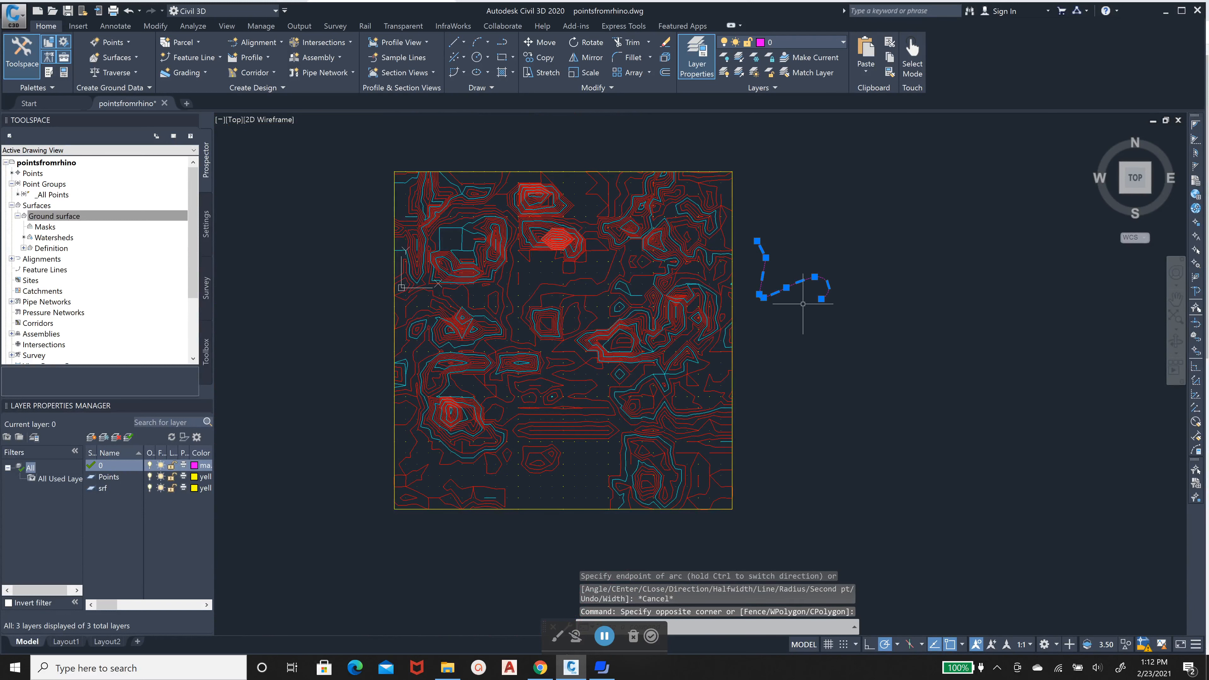
key(Delete)
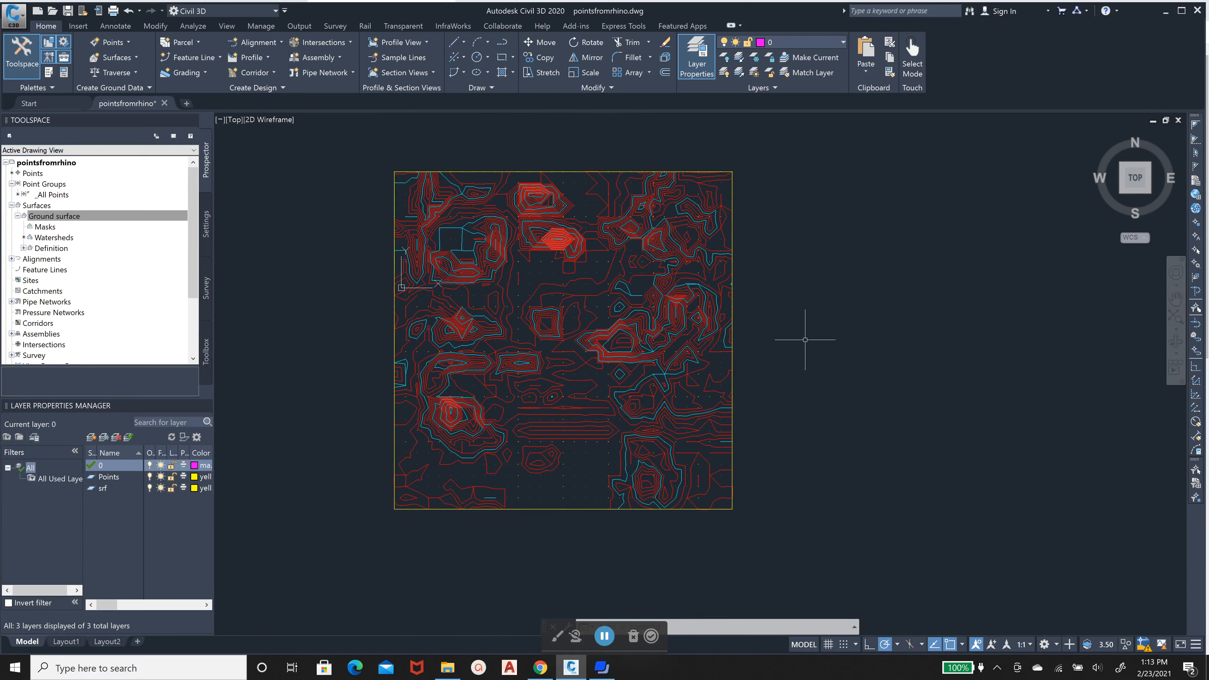
Examine the Ground surface's contours up close and as a whole, and check its elevation at points on the surface.
scroll(457, 228, up, 4)
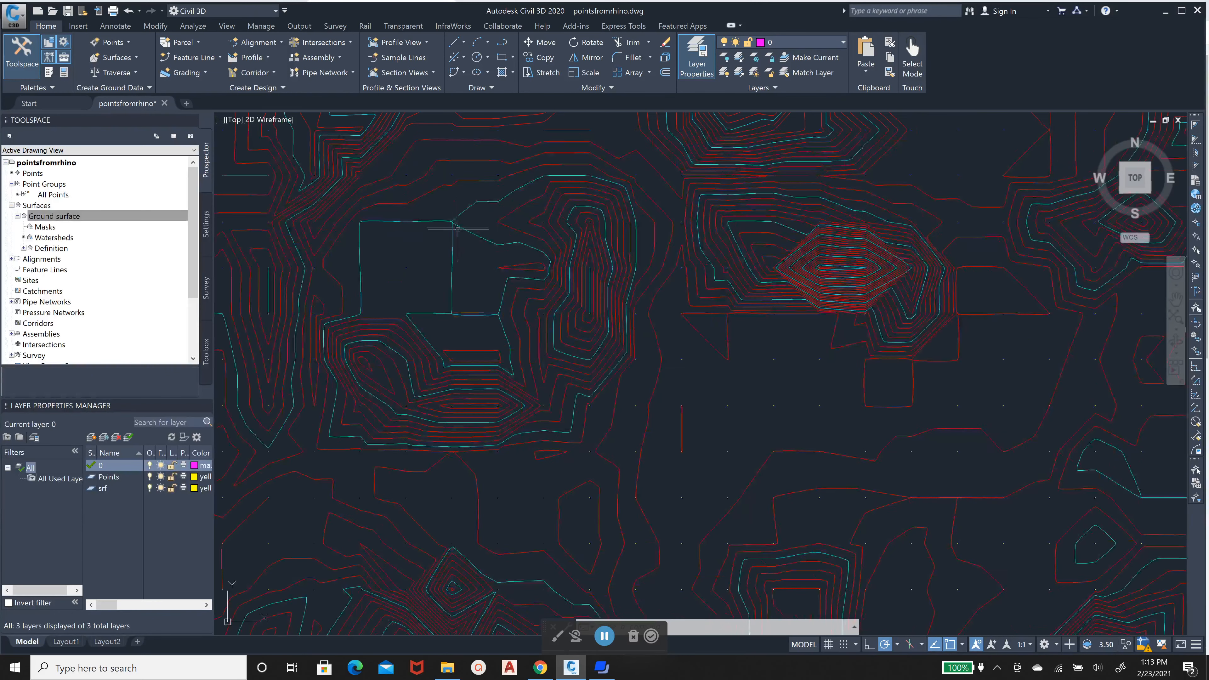
scroll(454, 236, down, 8)
scroll(360, 309, down, 5)
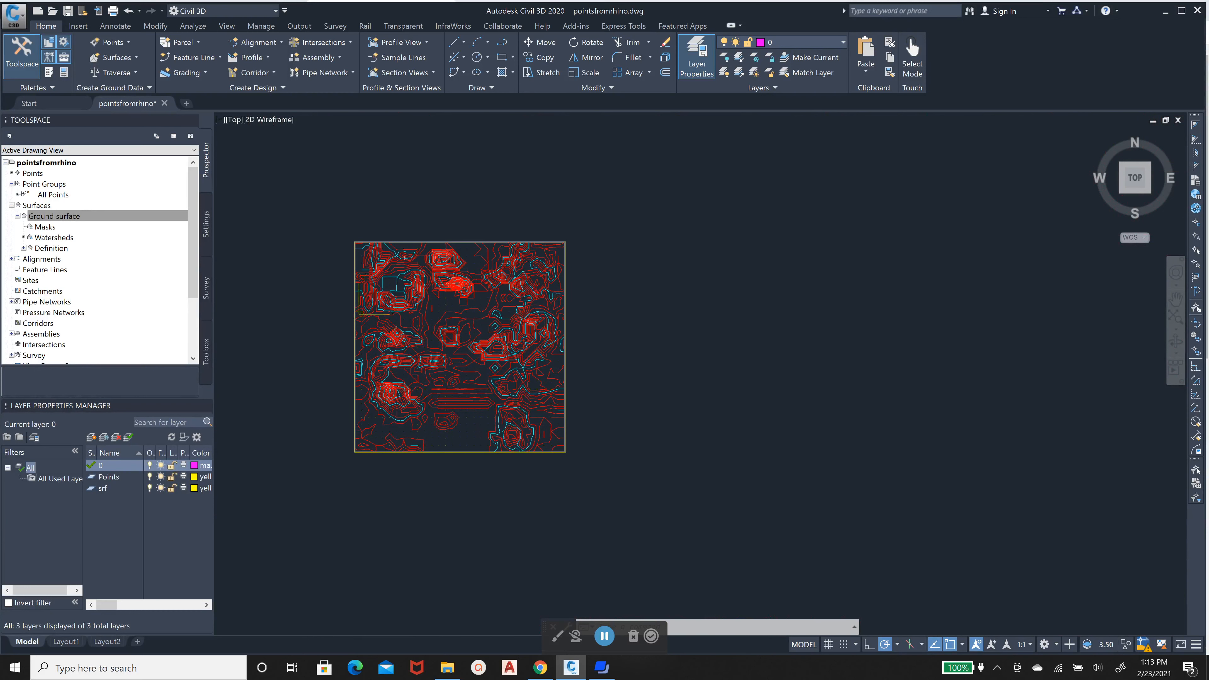
scroll(359, 314, up, 5)
scroll(362, 329, down, 4)
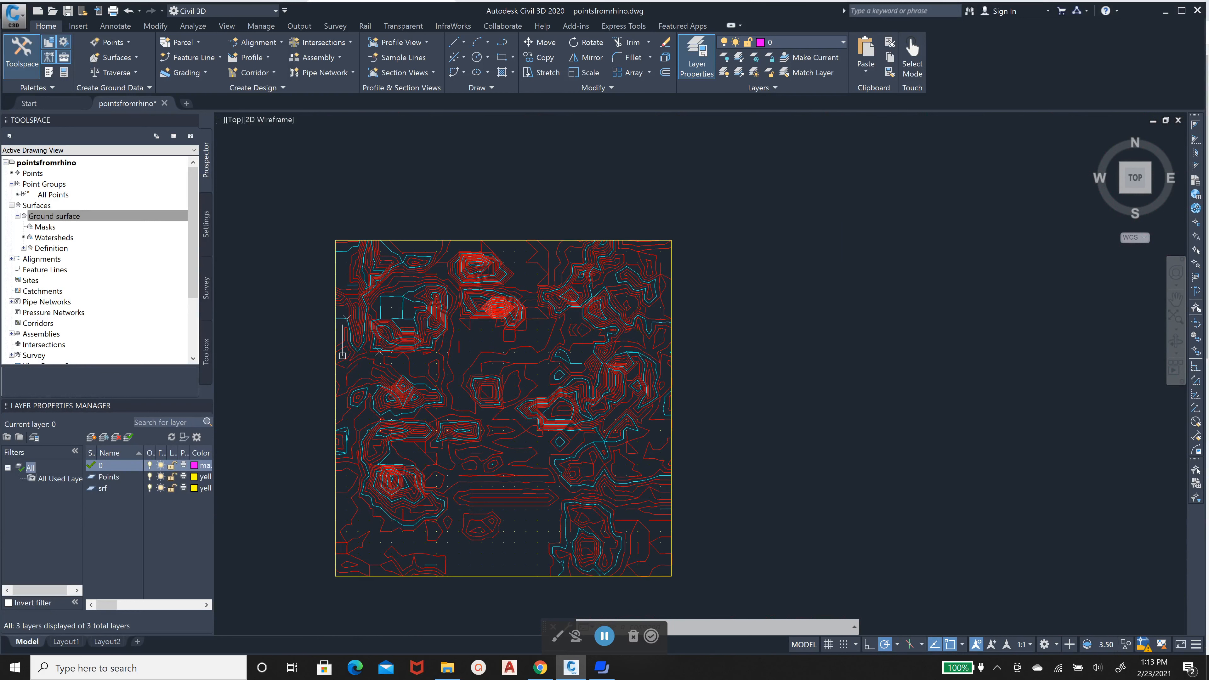
scroll(576, 357, down, 4)
scroll(528, 427, up, 4)
scroll(628, 435, up, 2)
mouse_move(628, 435)
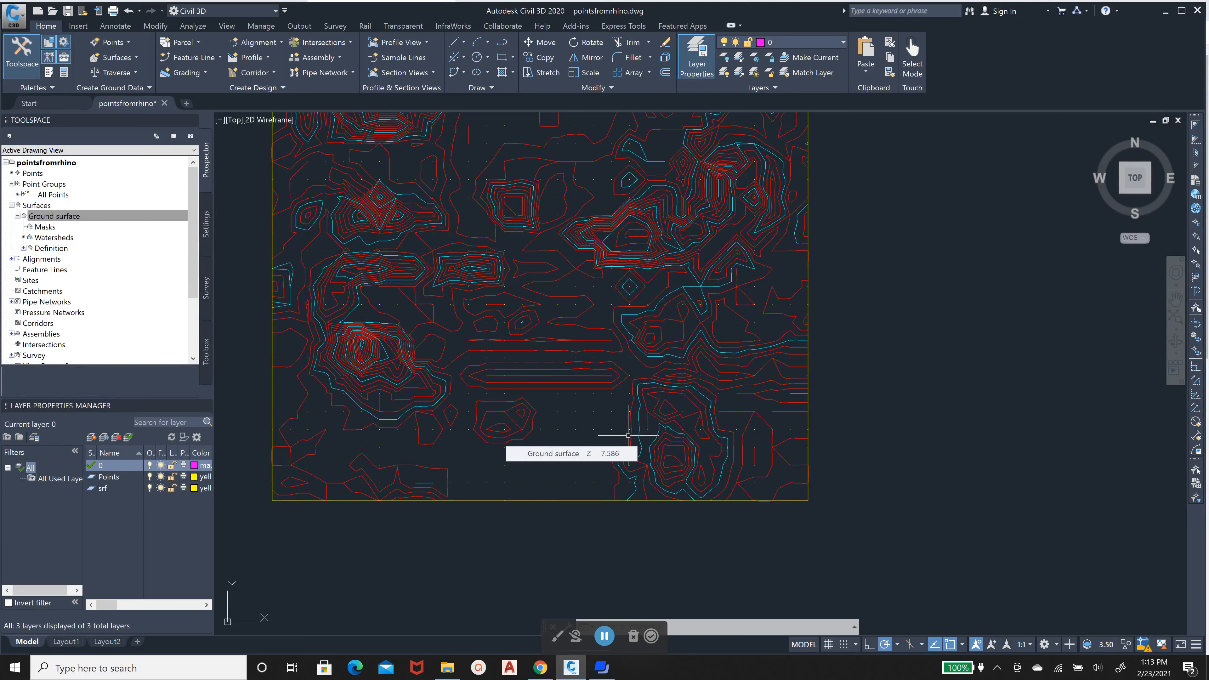
scroll(627, 461, down, 2)
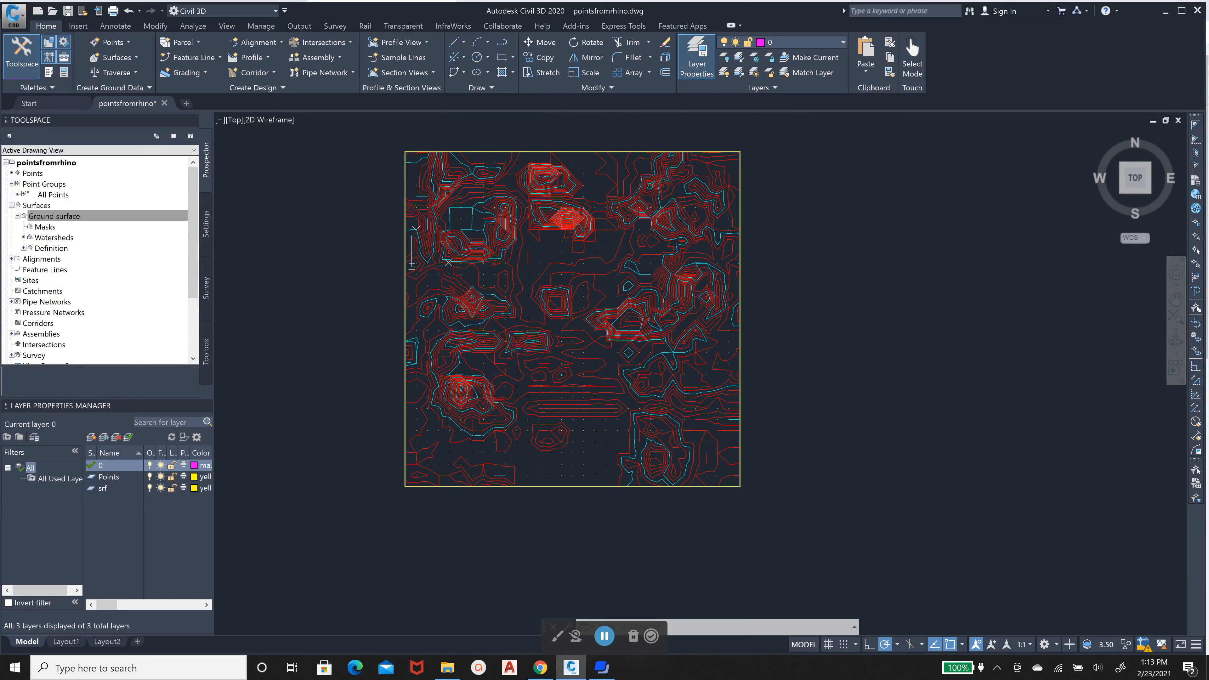
scroll(457, 392, up, 6)
scroll(456, 399, down, 6)
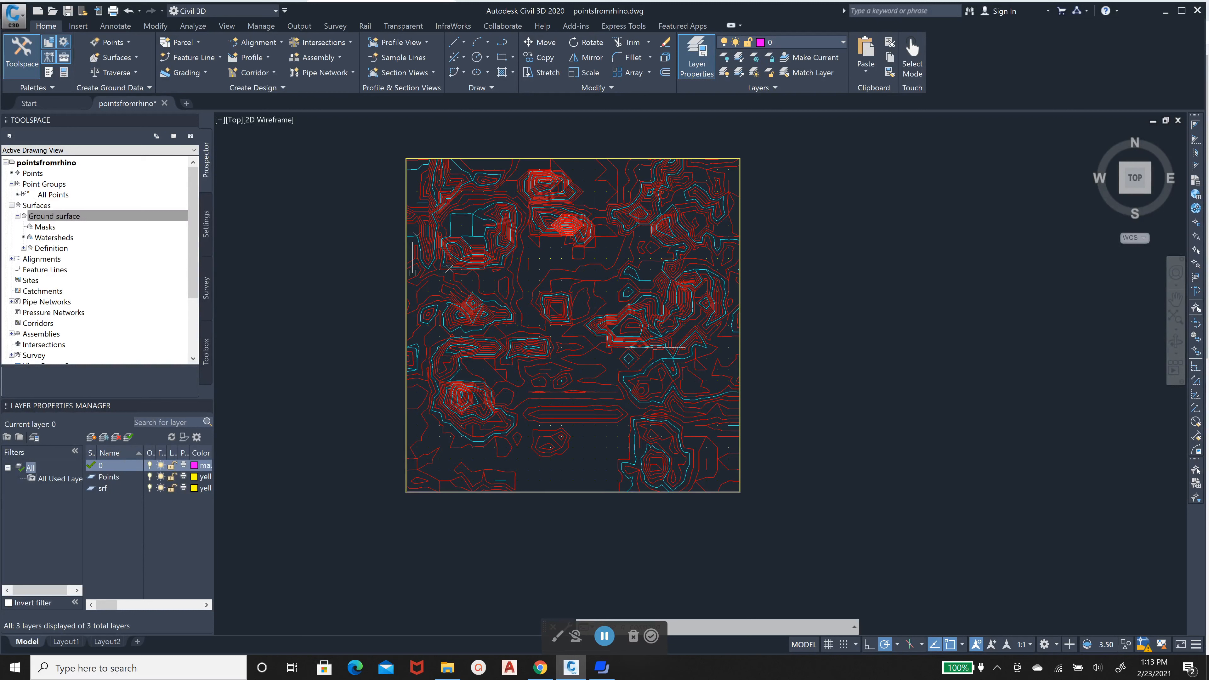
mouse_move(655, 348)
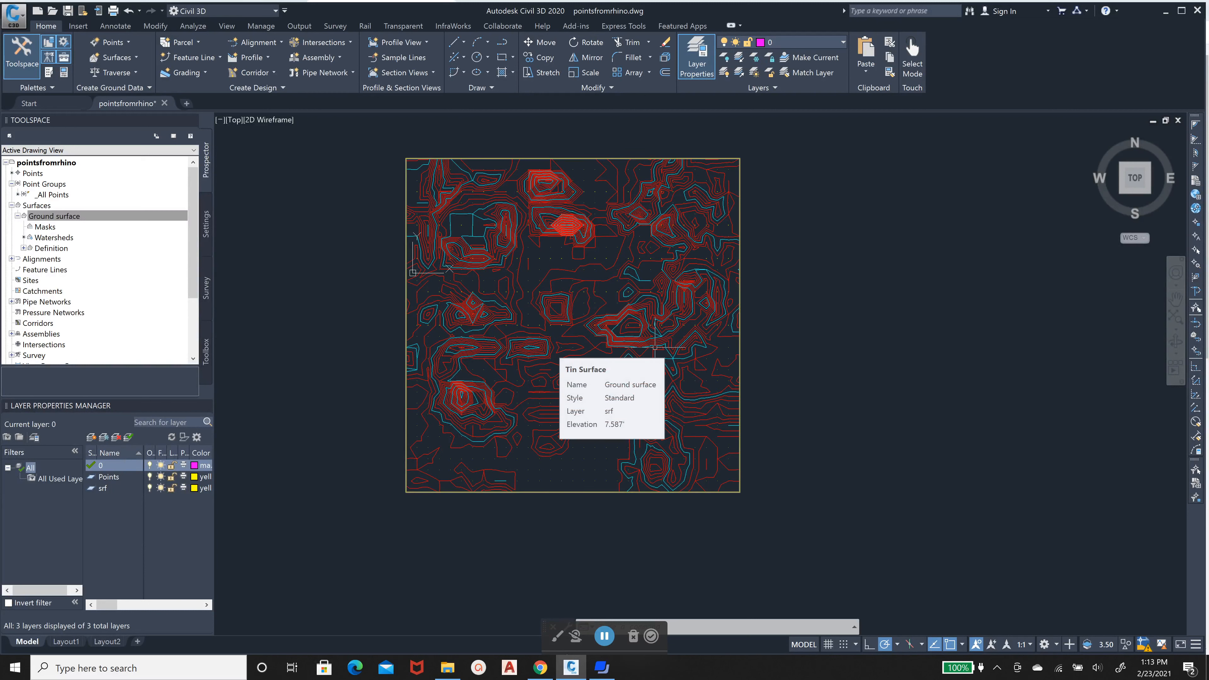